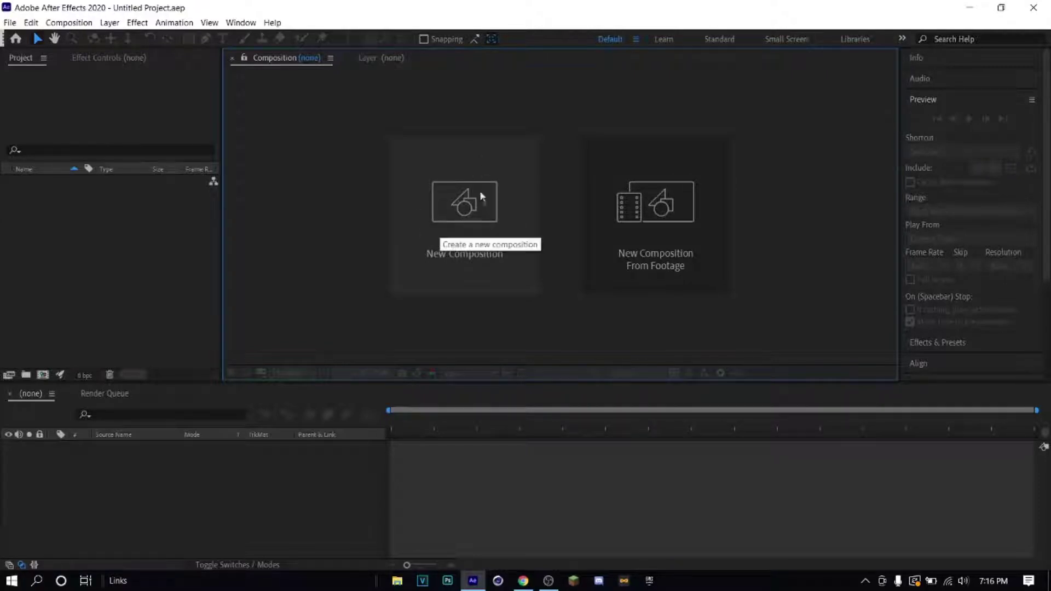
- Create a new composition with a width of 1920 px, locked to 16:9, and a frame rate of 30 fps
left_click(468, 222)
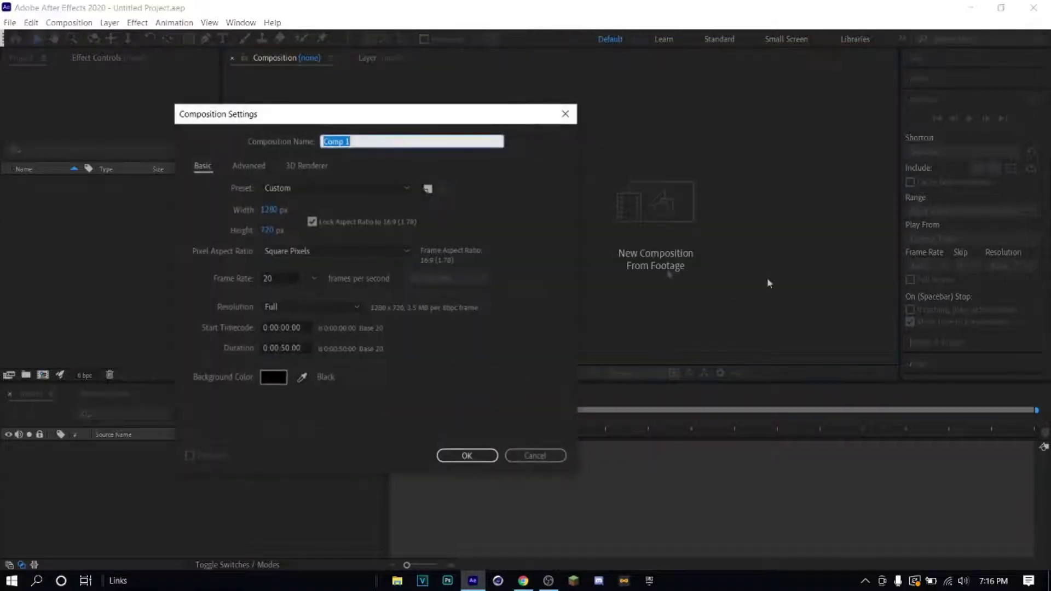
left_click_drag(377, 122, 421, 129)
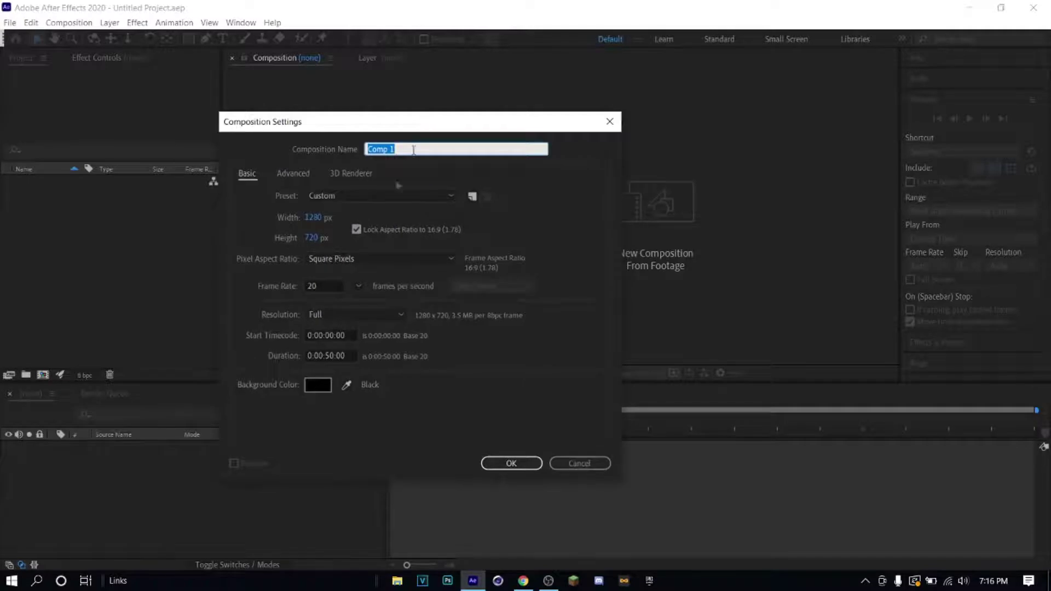
left_click_drag(313, 223, 363, 220)
left_click_drag(467, 222, 711, 220)
left_click(321, 218)
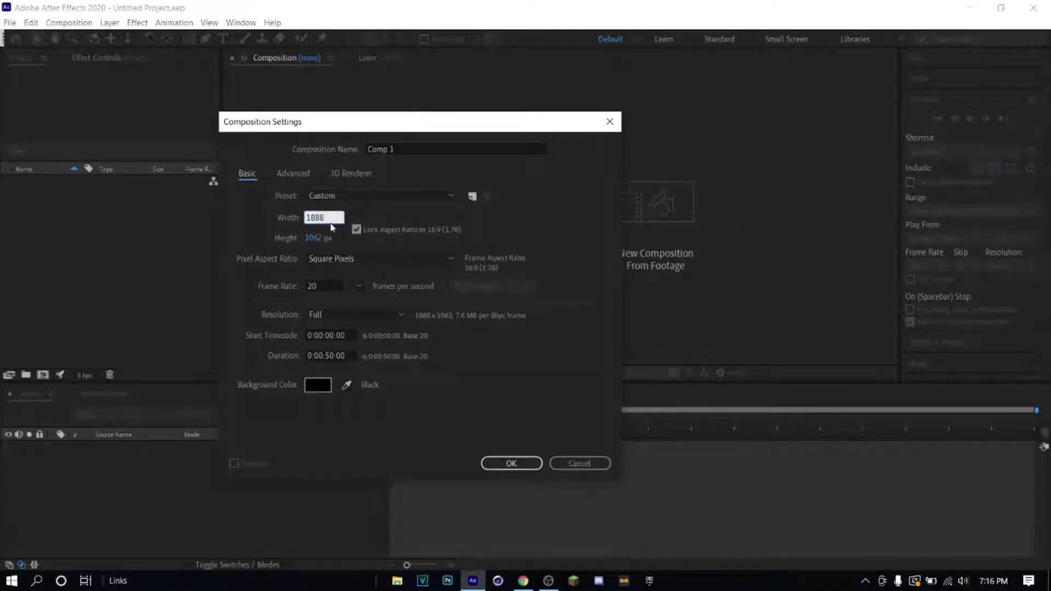
type("1920")
left_click(315, 286)
type("30")
left_click(598, 381)
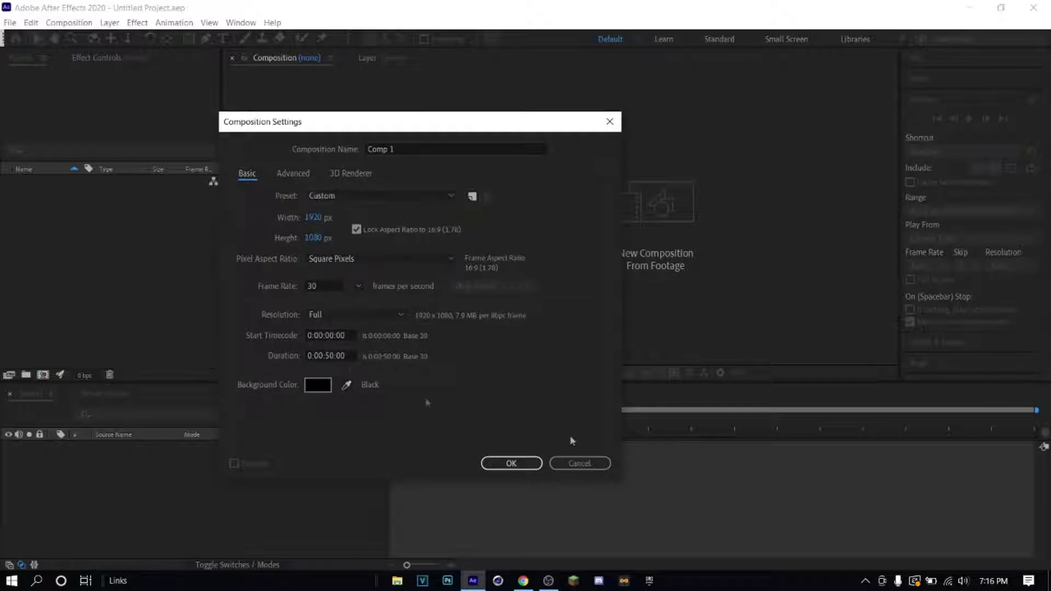
left_click(510, 463)
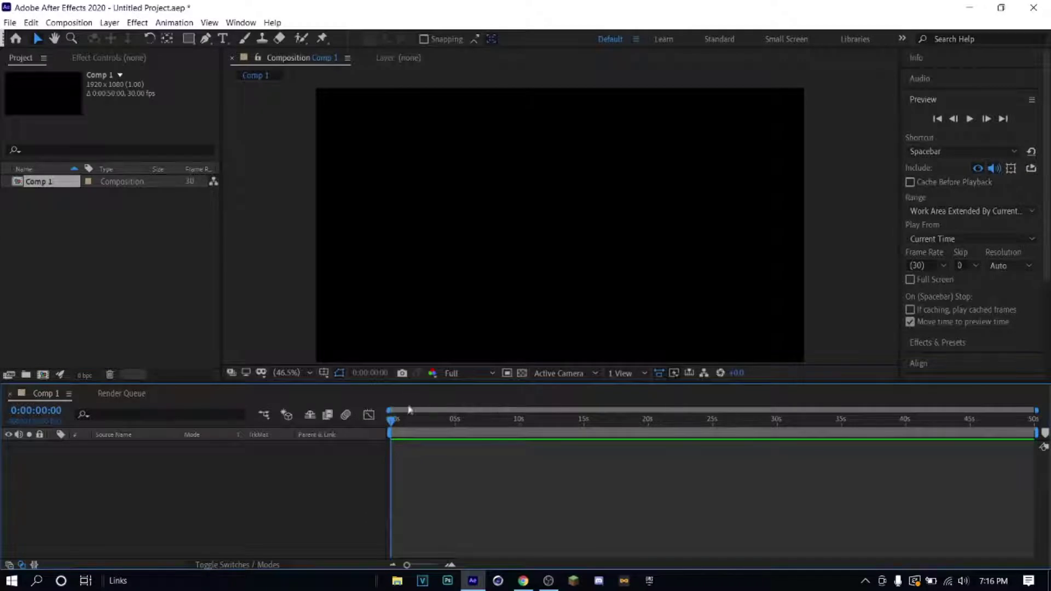
- Import the video clips HW 6 and HW 3 from the Downloads folder into the project
left_click_drag(389, 426, 362, 404)
left_click(11, 23)
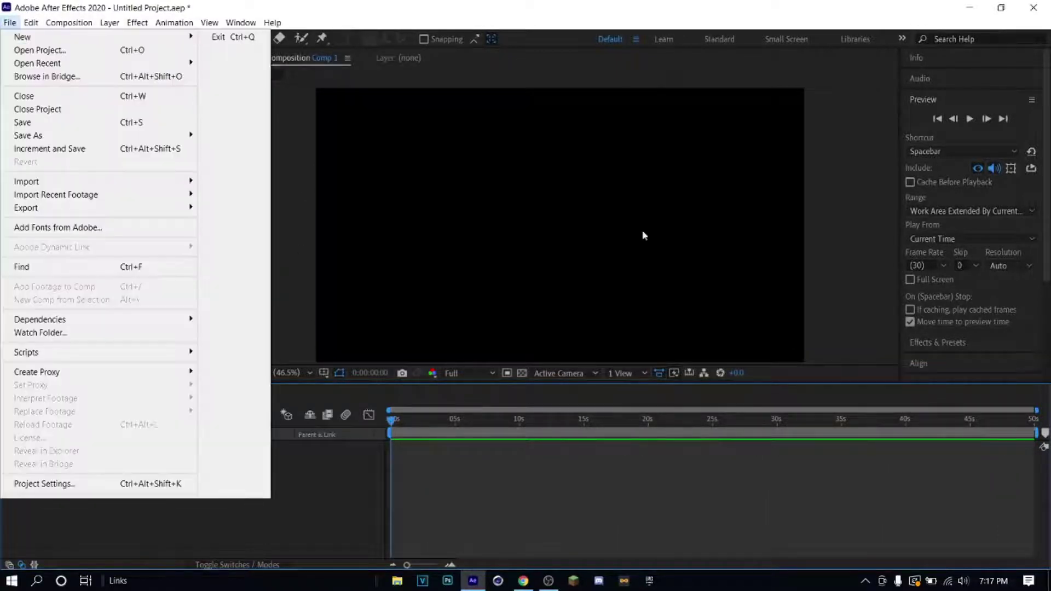
mouse_move(140, 181)
left_click(221, 182)
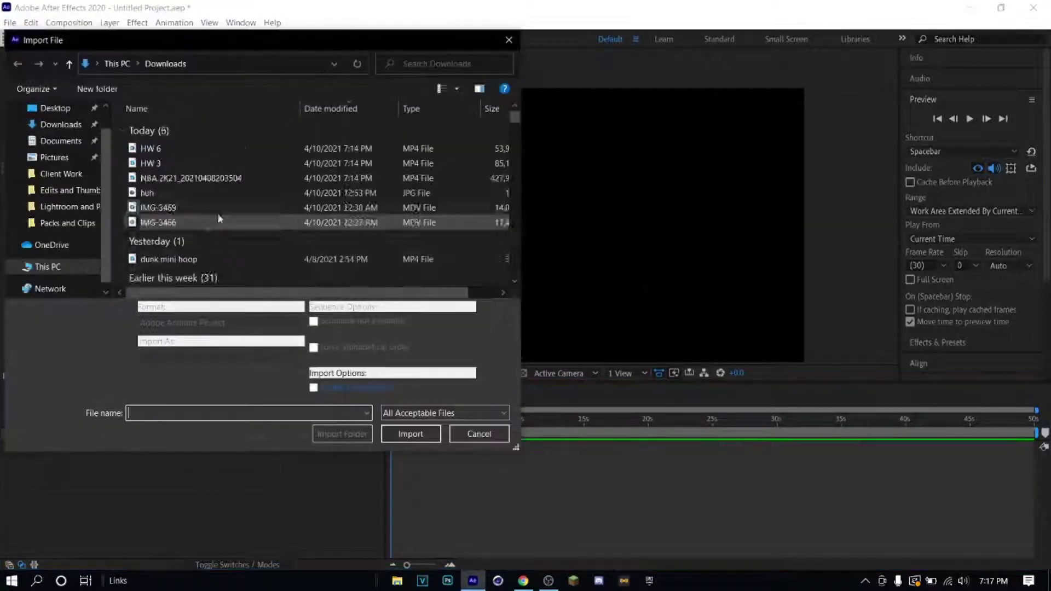
double_click(170, 165)
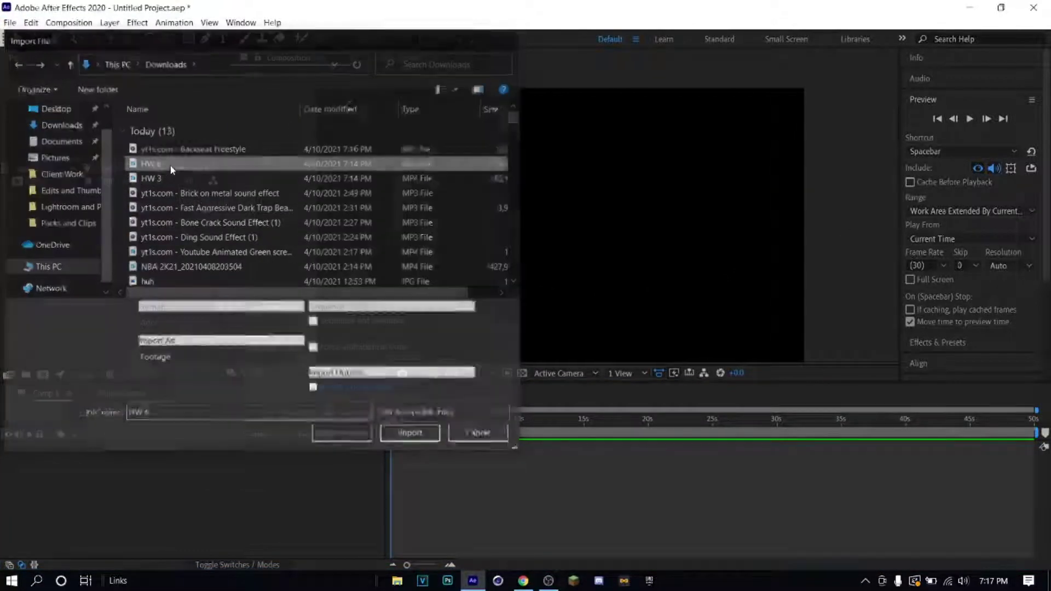
left_click(10, 22)
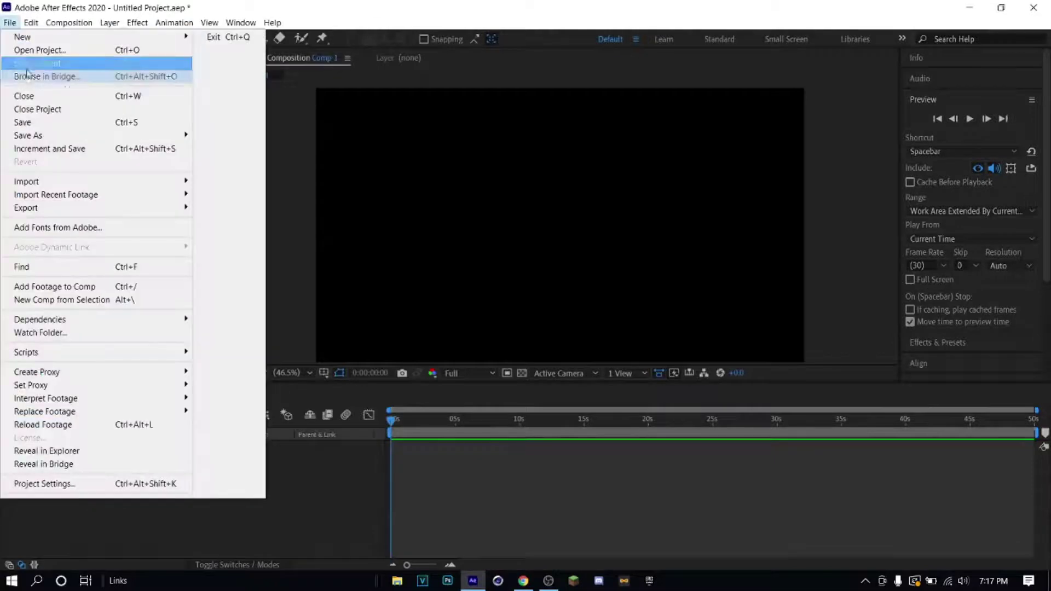
mouse_move(28, 181)
left_click(219, 181)
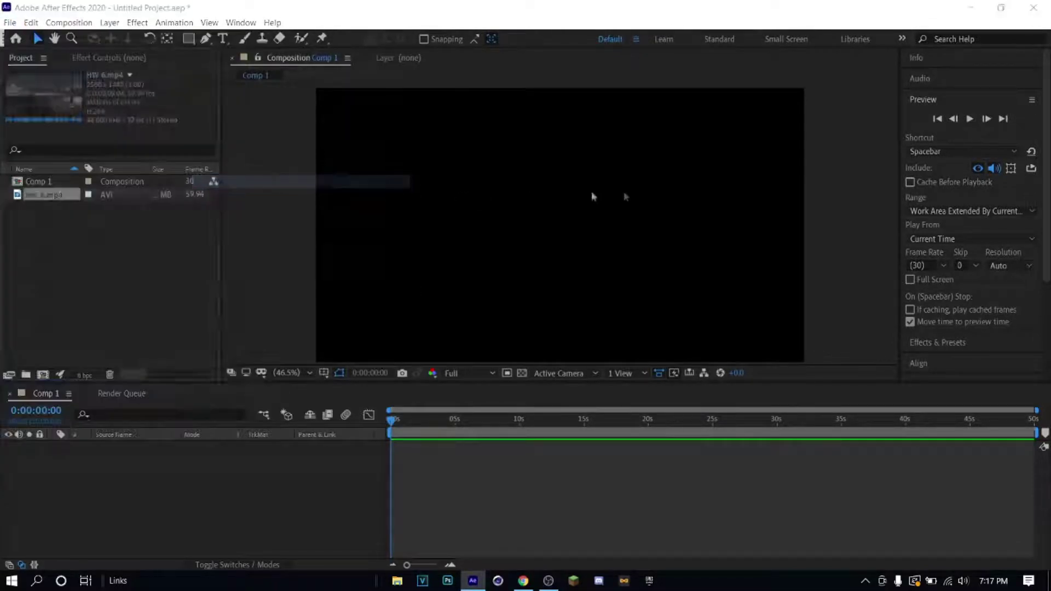
double_click(165, 173)
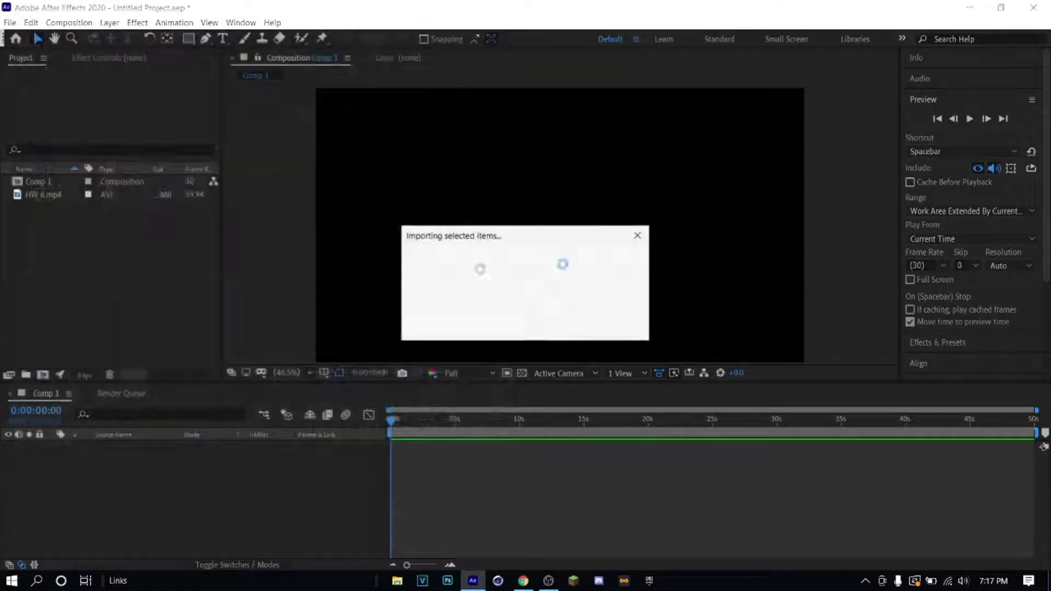
- Add both video clips to the Comp 1 timeline and arrange them in sequence, with HW 3.mp4 first and HW 6.mp4 following it
left_click_drag(87, 255, 194, 553)
left_click(509, 529)
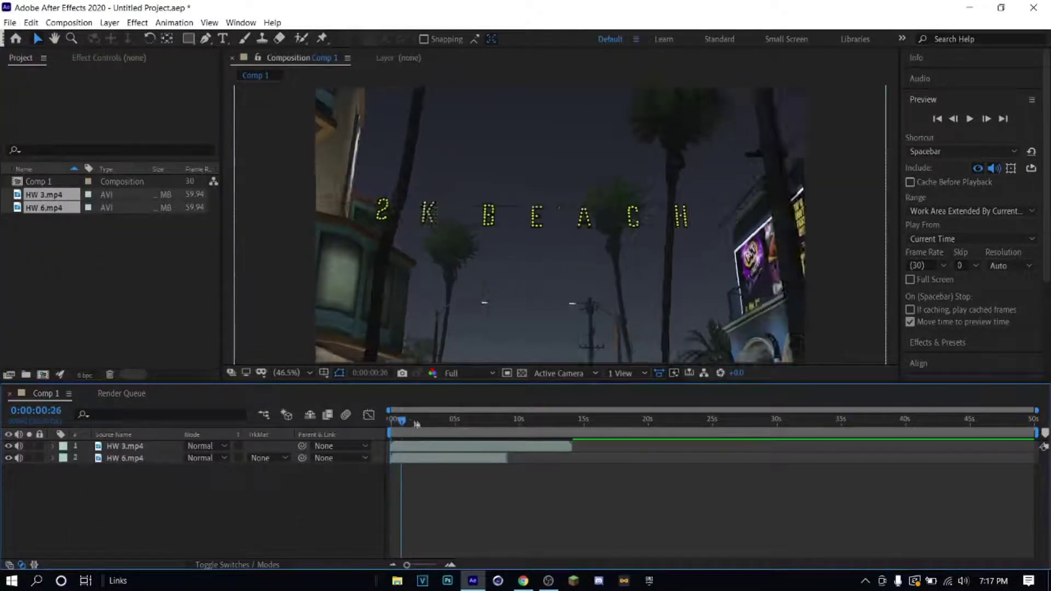
left_click_drag(474, 446, 607, 463)
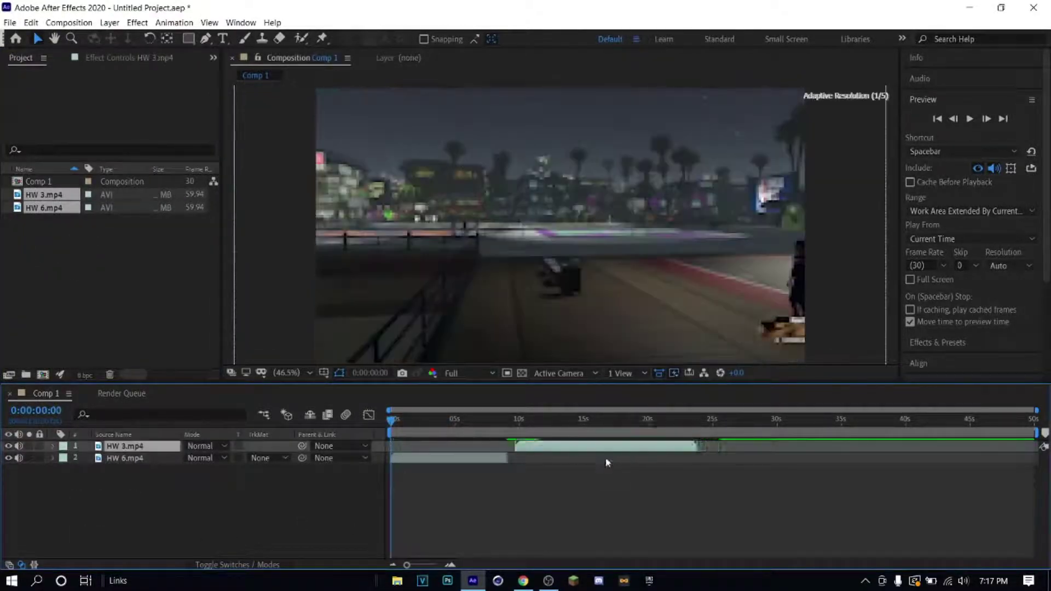
left_click_drag(404, 424, 469, 427)
left_click_drag(509, 458, 427, 446)
left_click_drag(514, 458, 614, 463)
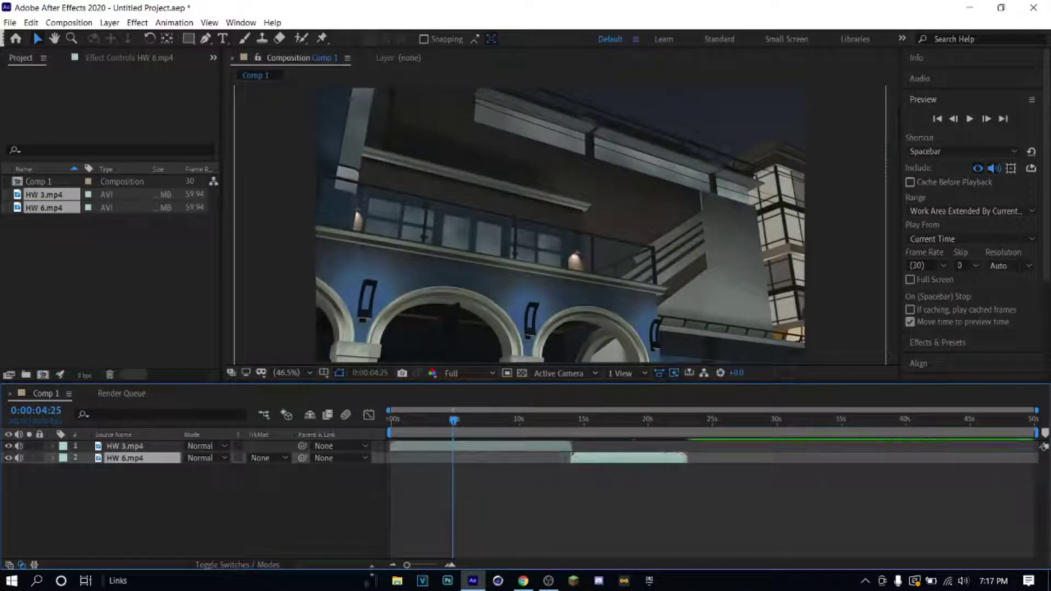
- Fine-tune the position of HW 6.mp4 so it starts exactly where HW 3.mp4 ends, and return to the start of the timeline
left_click_drag(455, 430, 569, 430)
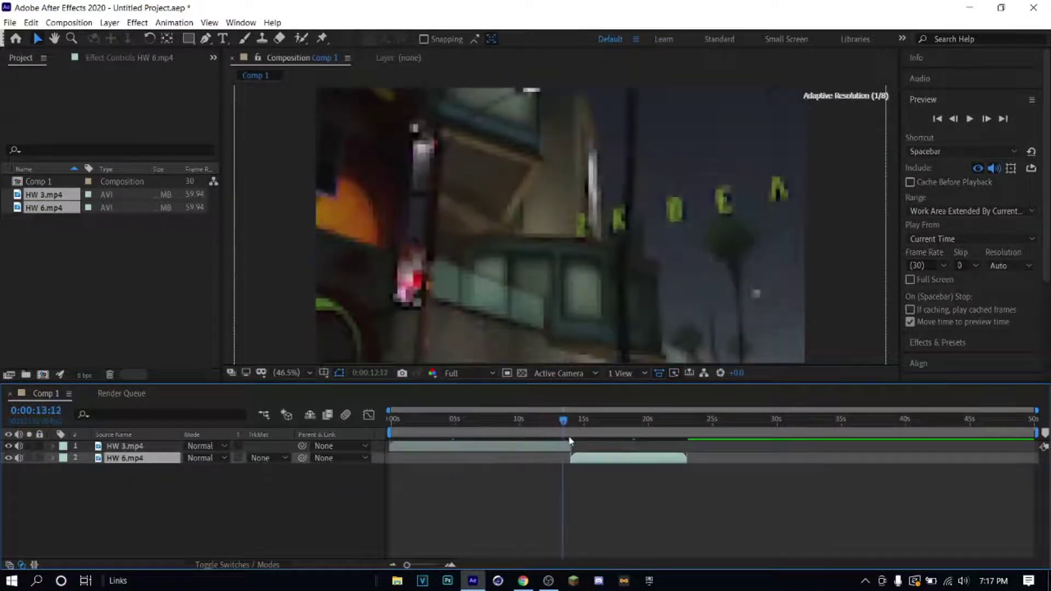
left_click_drag(406, 566, 437, 565)
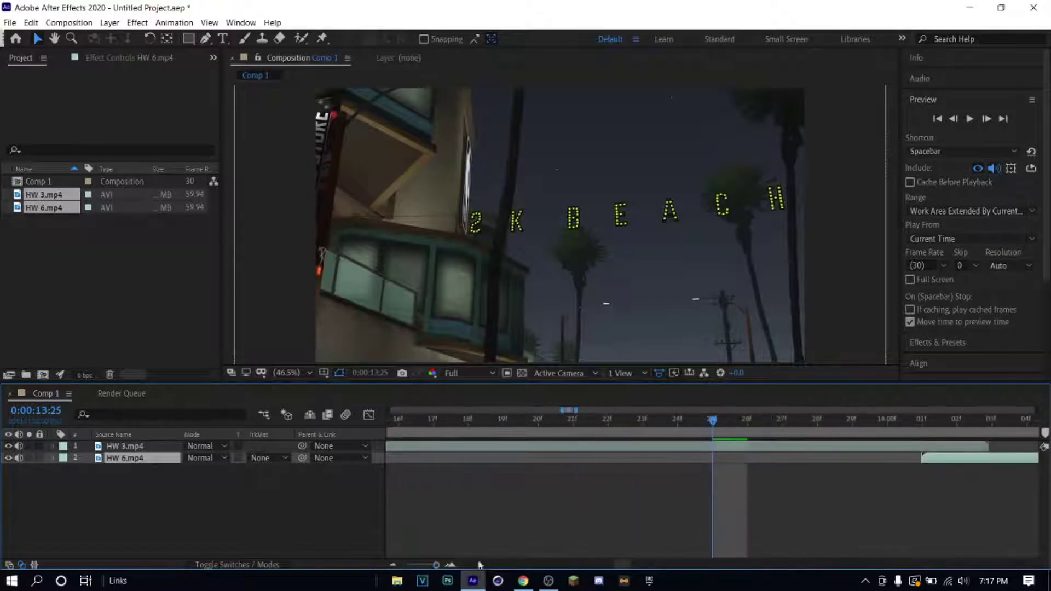
left_click_drag(714, 429, 700, 471)
left_click_drag(794, 461, 858, 465)
left_click_drag(437, 565, 421, 566)
left_click_drag(713, 420, 848, 420)
left_click(445, 446)
key("Home")
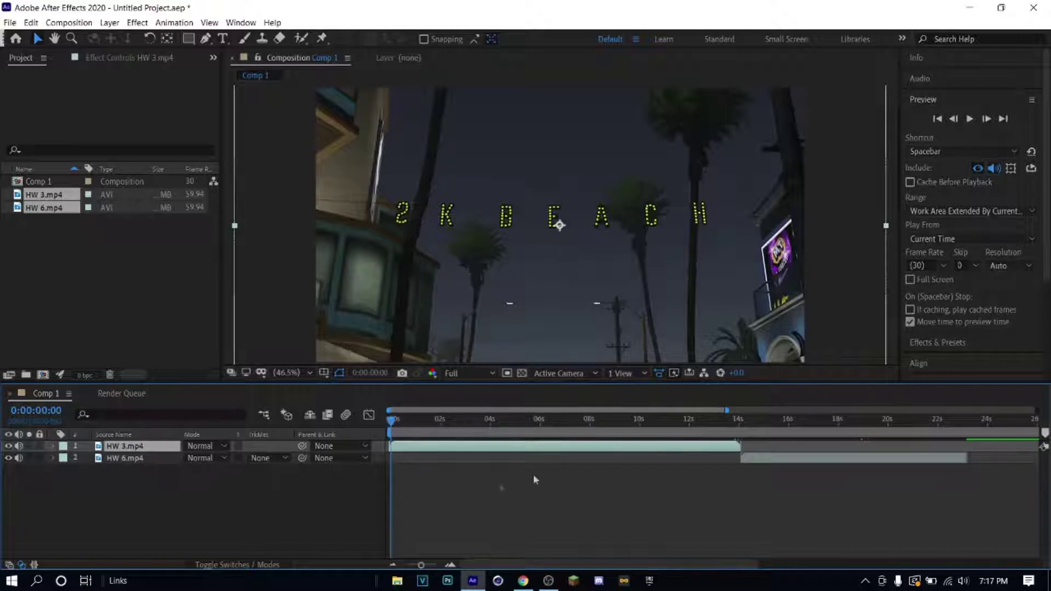
- Import the MP3 file yt1s.com - Backseat Freestyle and add it as the lowest layer in the timeline
left_click(10, 25)
mouse_move(164, 180)
left_click(219, 181)
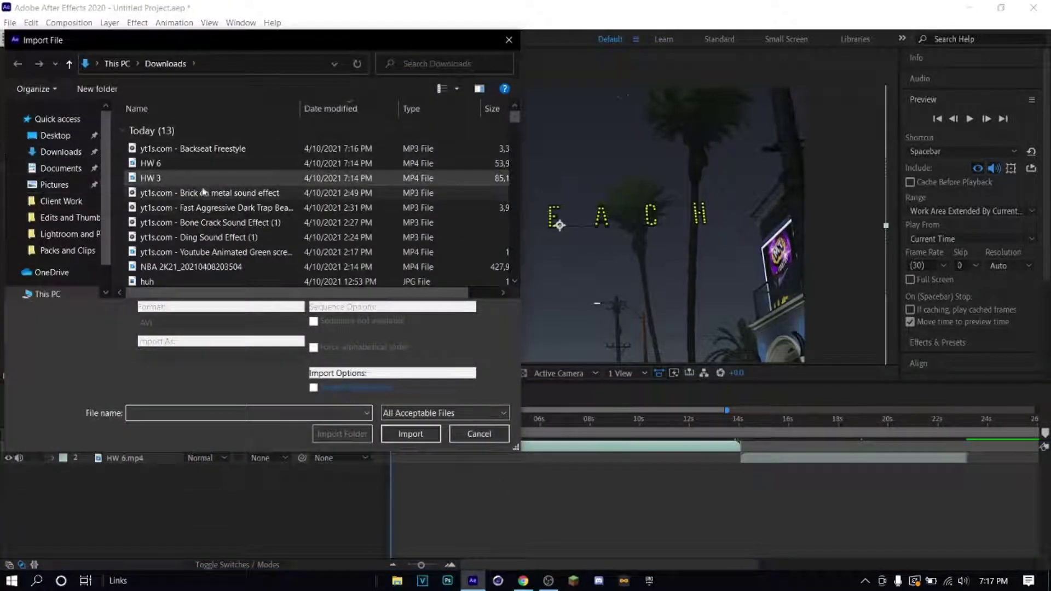
double_click(144, 149)
left_click_drag(55, 222, 255, 472)
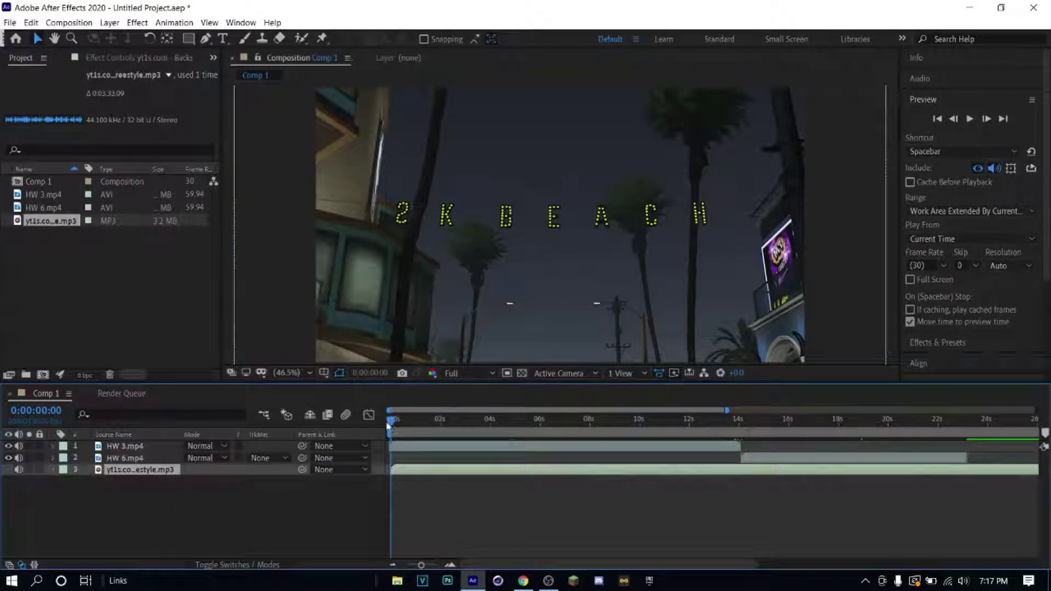
- Show the music layer's waveform and preview the opening of the composition with sound
left_click_drag(389, 421, 189, 400)
key("l")
key("l")
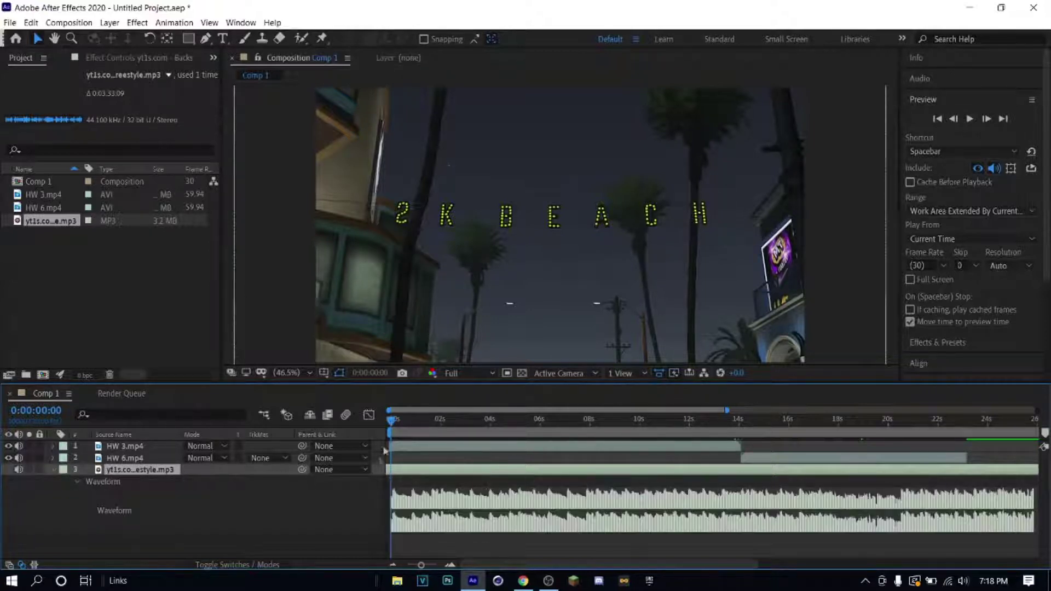
key("space")
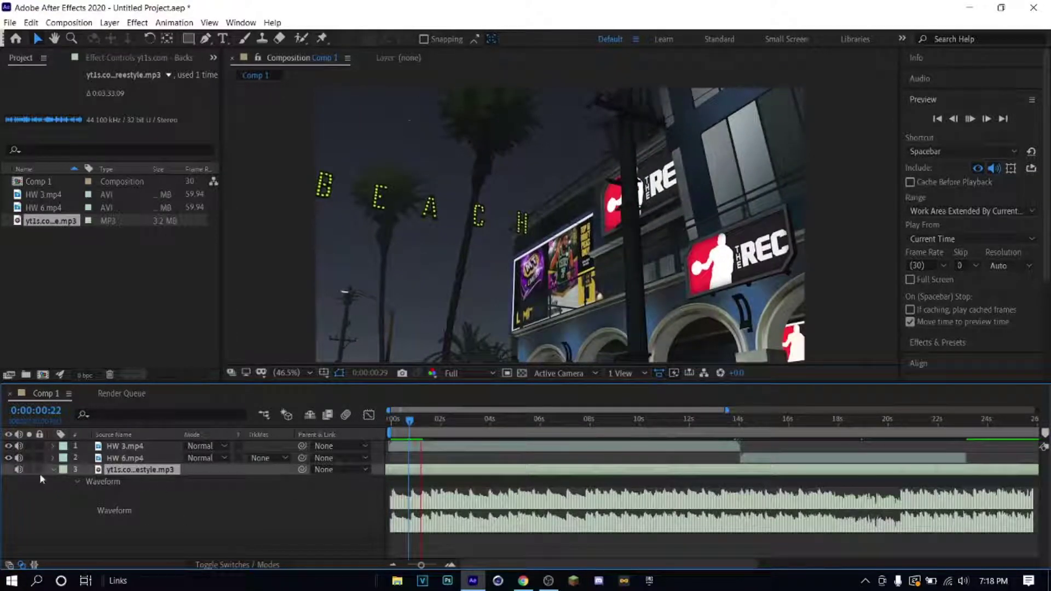
key("space")
- Set the music layer's Audio Levels to -10 dB, collapse its properties and preview the composition from the start
left_click(53, 470)
left_click(53, 470)
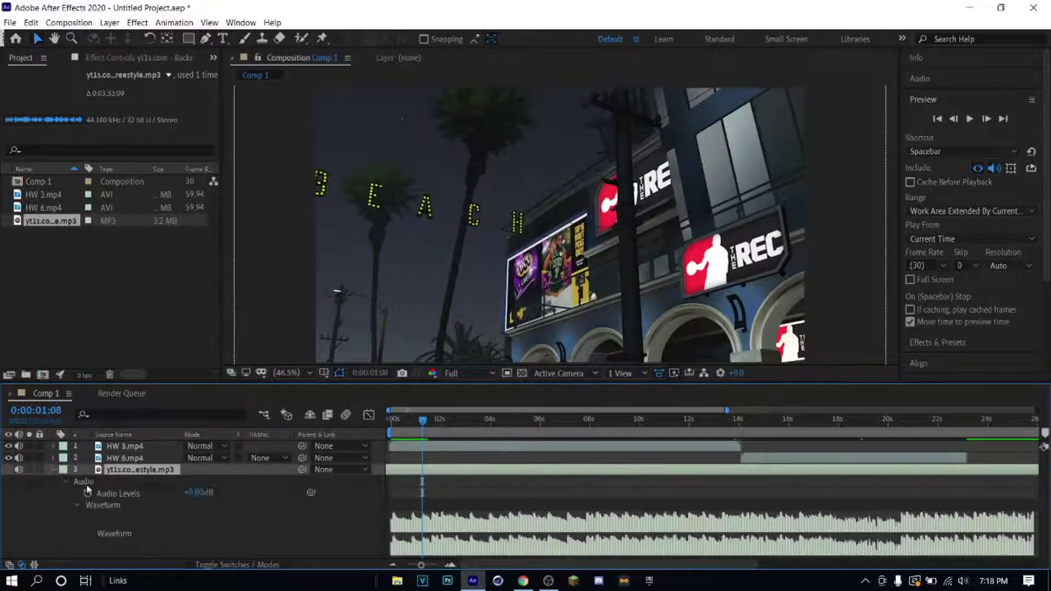
left_click_drag(193, 493, 206, 493)
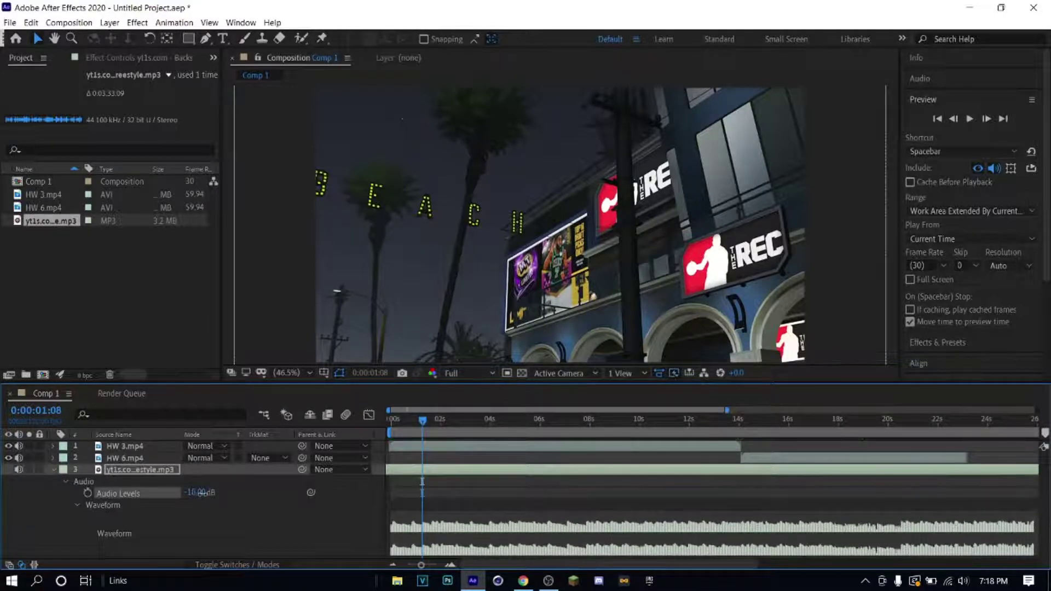
left_click_drag(421, 425, 385, 425)
key("space")
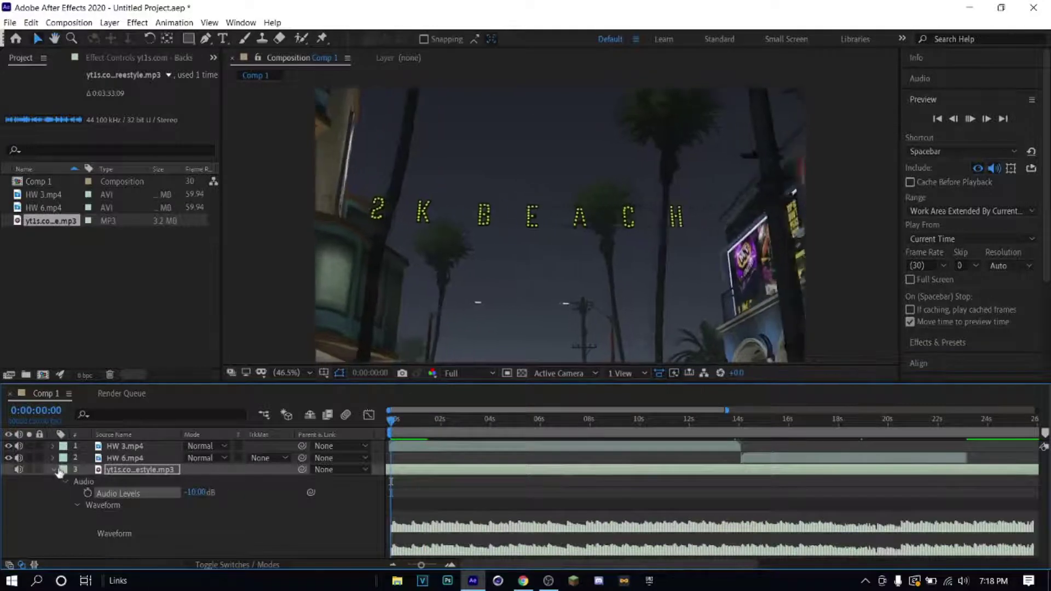
left_click(53, 470)
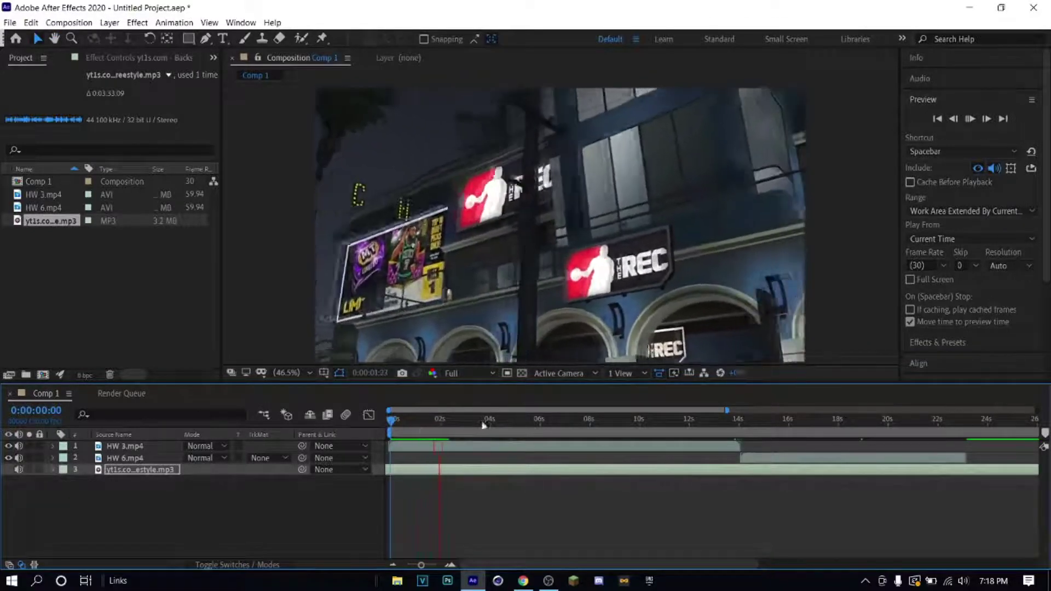
key("space")
- Display the music layer's waveform in a closer timeline view around the two-second mark
left_click_drag(421, 565, 432, 571)
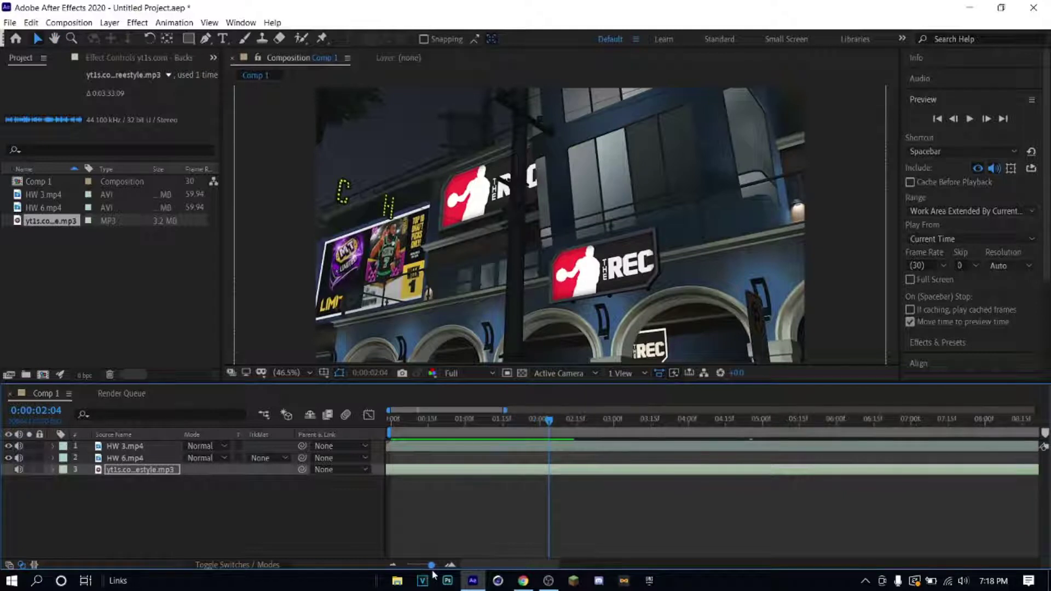
left_click(547, 447)
left_click(548, 471)
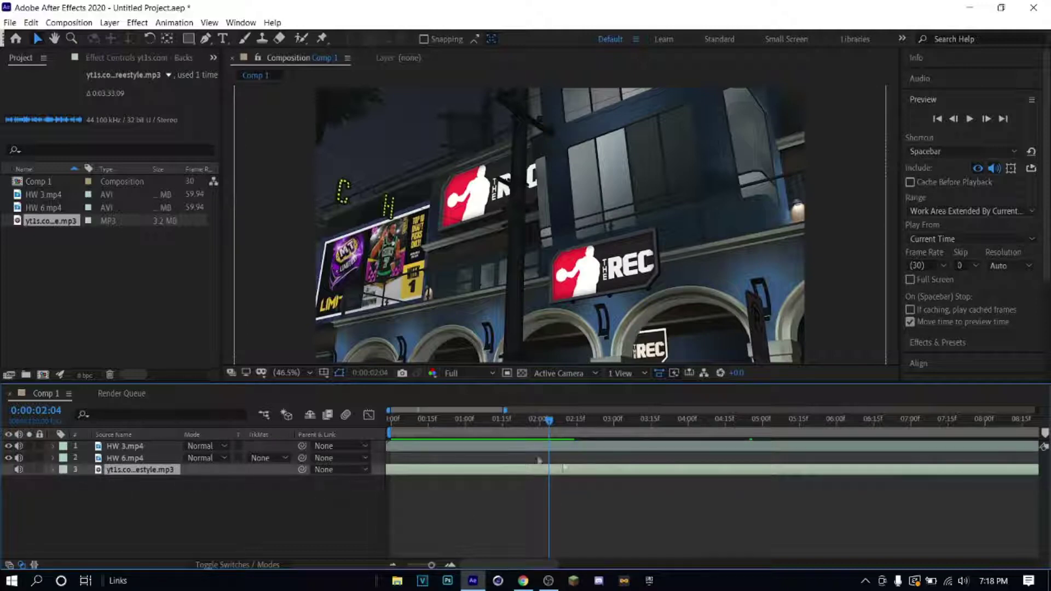
mouse_move(556, 427)
left_mouse_down()
mouse_move(536, 430)
mouse_move(560, 430)
mouse_move(550, 439)
left_mouse_up()
key("l")
key("l")
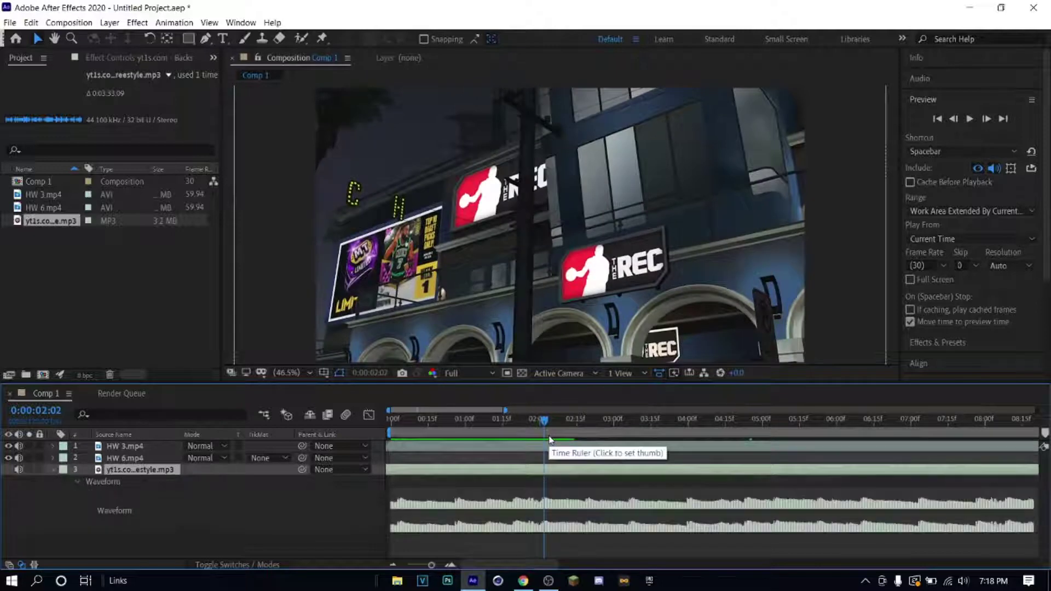
left_click_drag(431, 566, 429, 566)
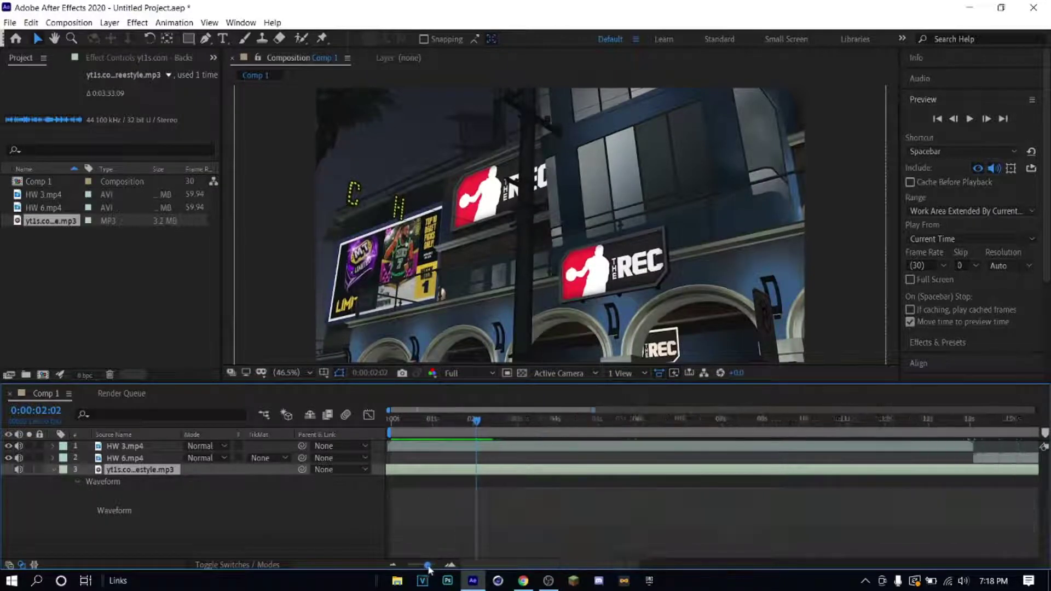
- Preview the music near the start to find the beat and place composition marker 1 at 0:00:02:00
left_click_drag(515, 425, 426, 437)
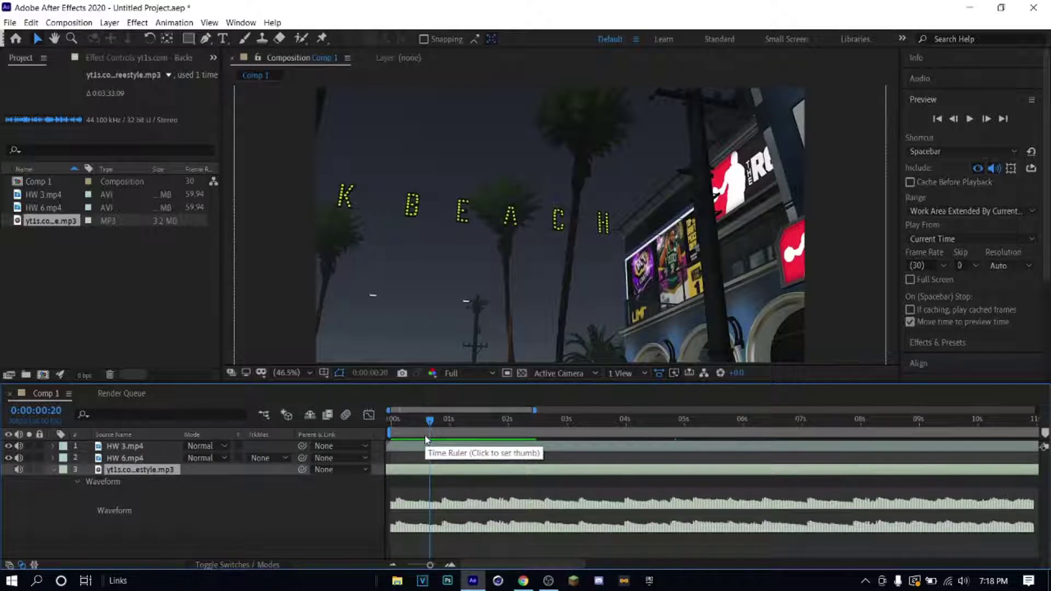
left_click_drag(430, 420, 403, 422)
key("space")
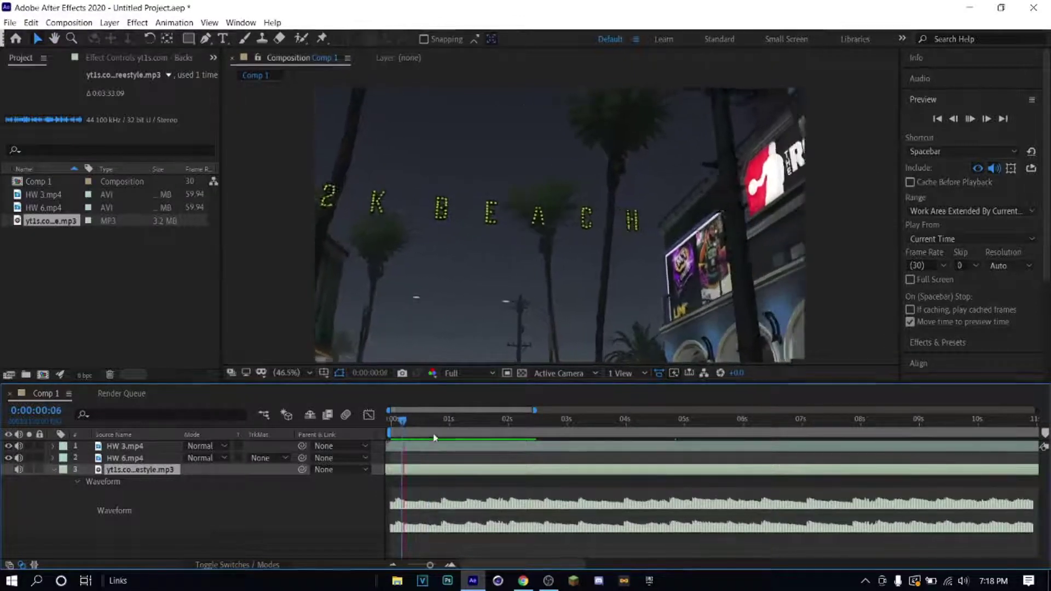
key("space")
left_click_drag(537, 425, 508, 429)
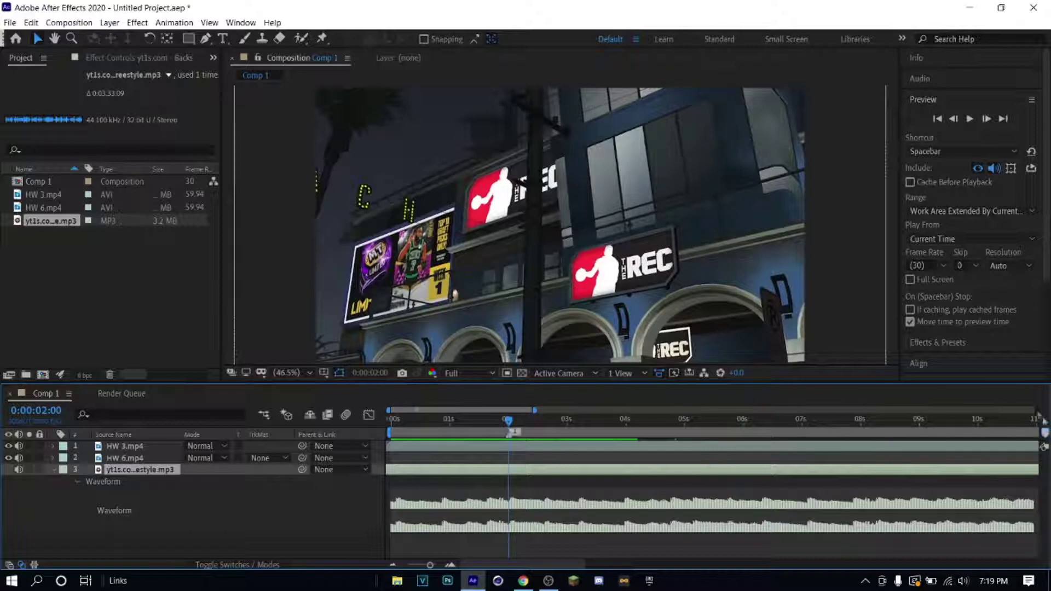
- Preview onward to the next beat, place composition marker 2 at 0:00:05:04 and replay from the start
key("space")
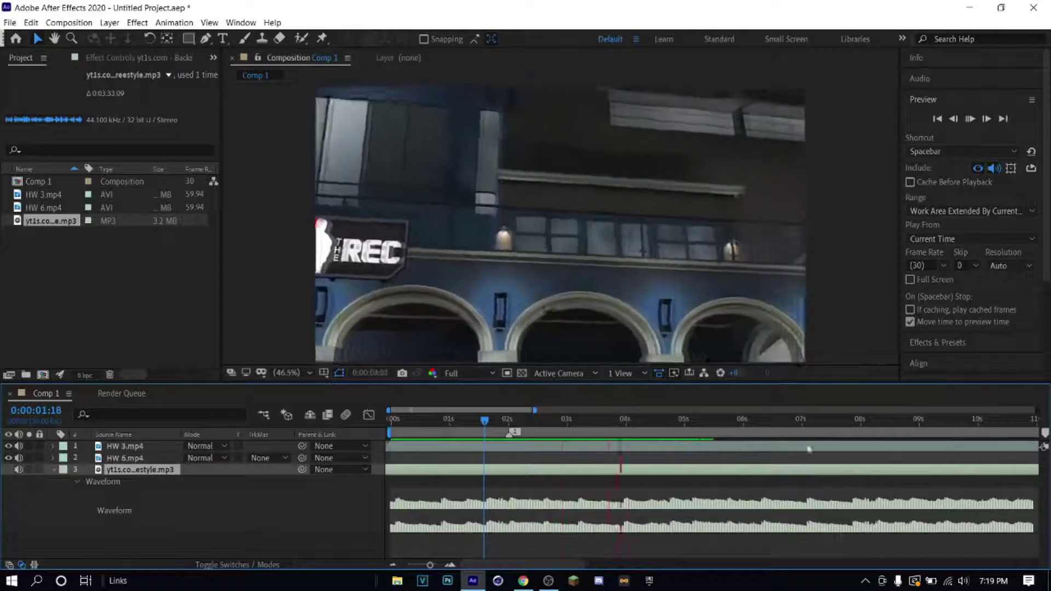
left_click(693, 432)
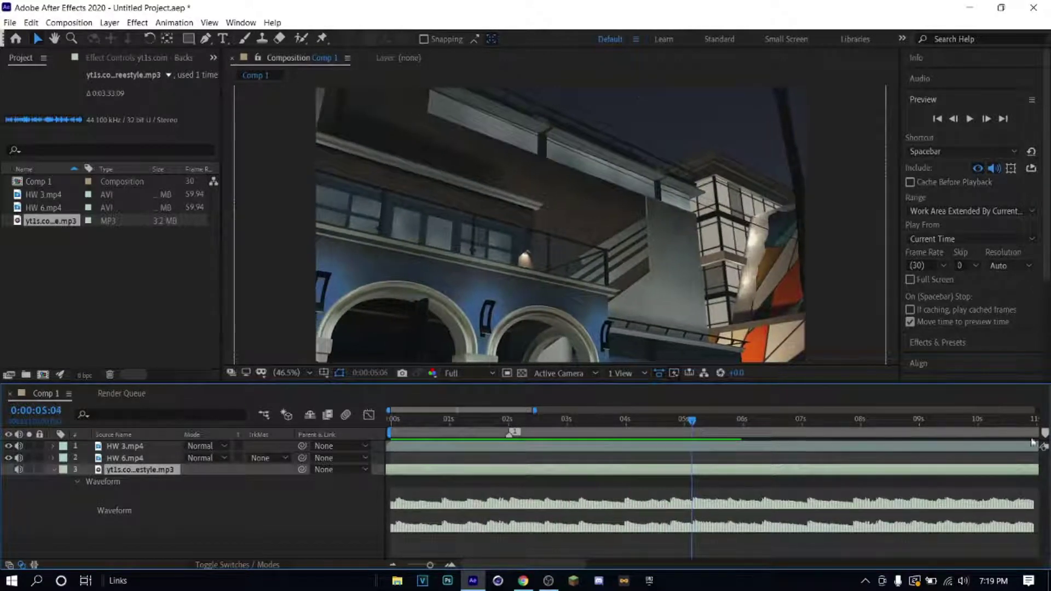
key("space")
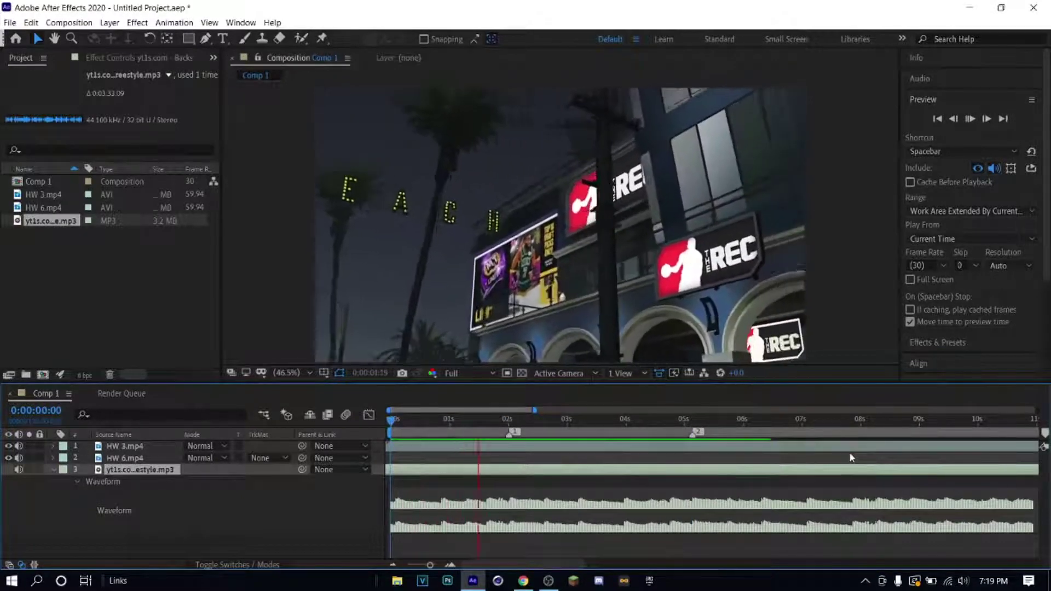
- Stop the preview and collapse the music layer's waveform
key("space")
key("l")
key("l")
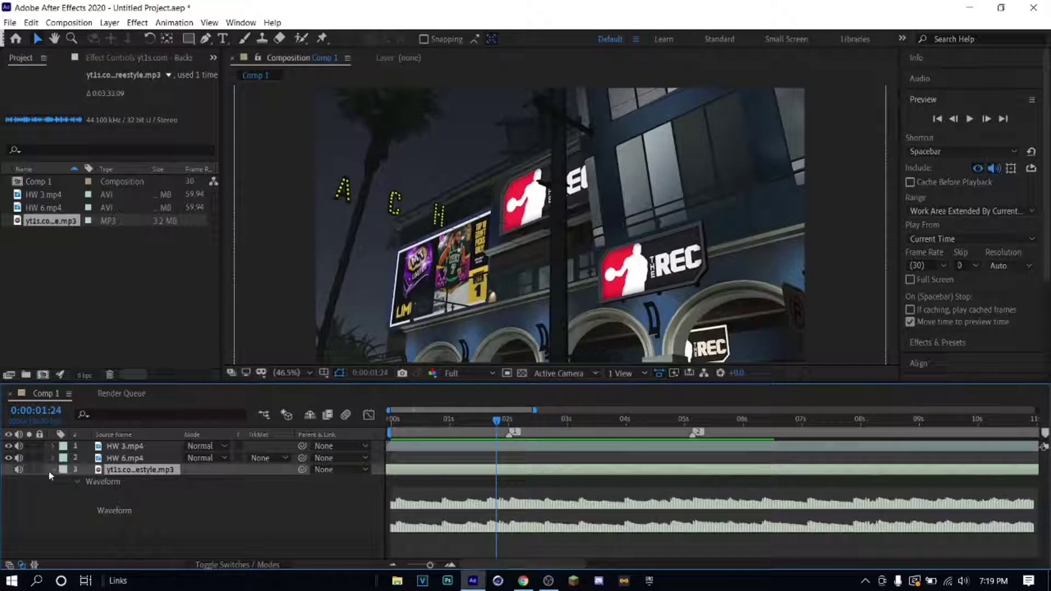
- Split the HW 3.mp4 layer at marker 1 (0:00:02:00) and delete the part after it
mouse_move(431, 565)
left_mouse_down()
mouse_move(421, 570)
mouse_move(434, 571)
left_mouse_up()
left_click(556, 445)
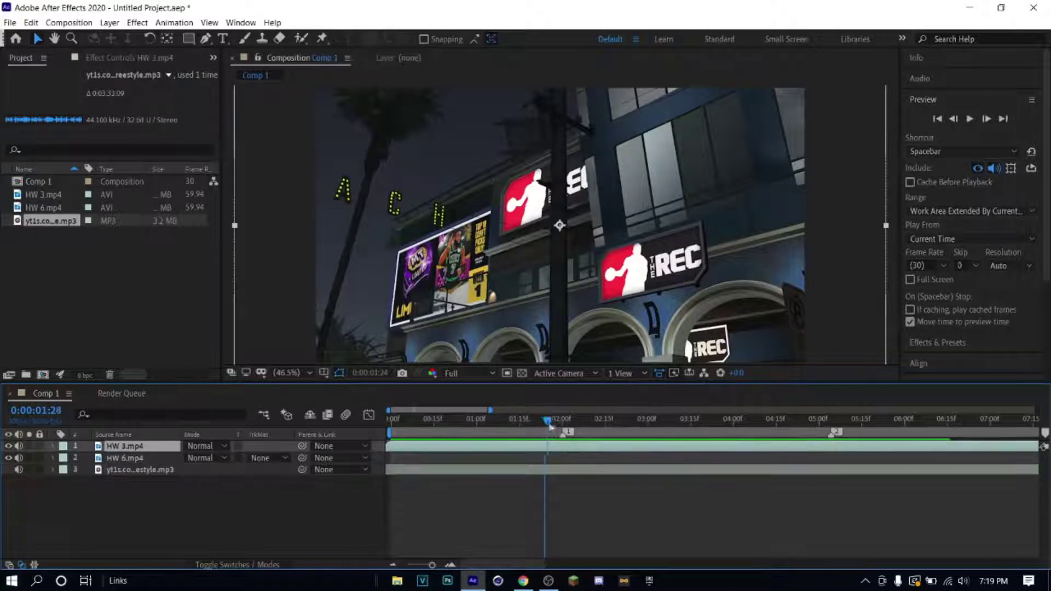
left_click_drag(550, 427, 563, 428)
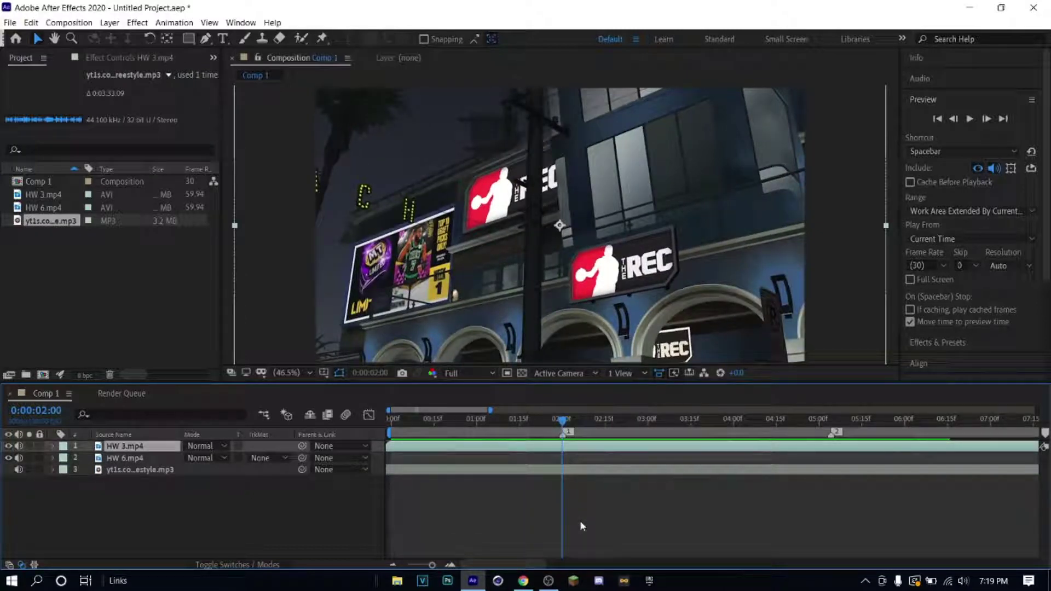
key("ctrl+shift+d")
key("Page_Up")
key("space")
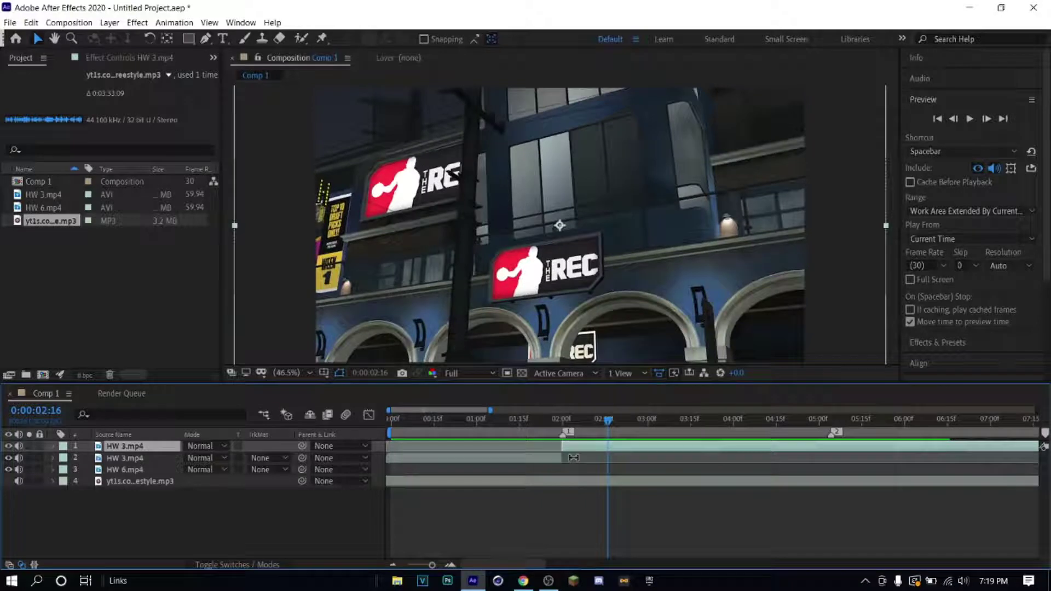
key("Delete")
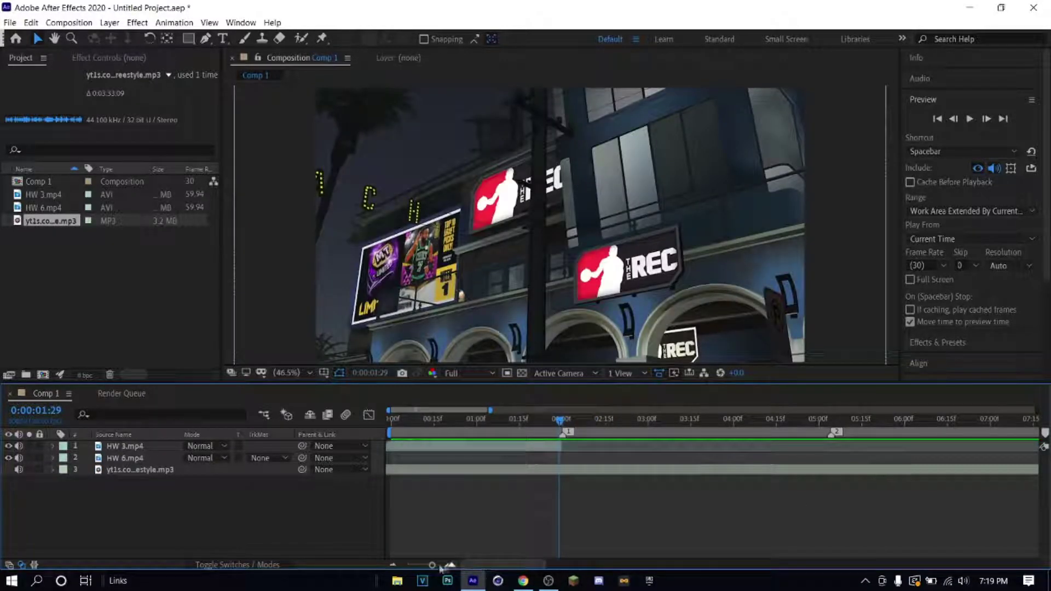
- Move the HW 6.mp4 layer so its visible part starts at marker 1 (0:00:02:00), directly after HW 3.mp4
left_click_drag(560, 424, 541, 427)
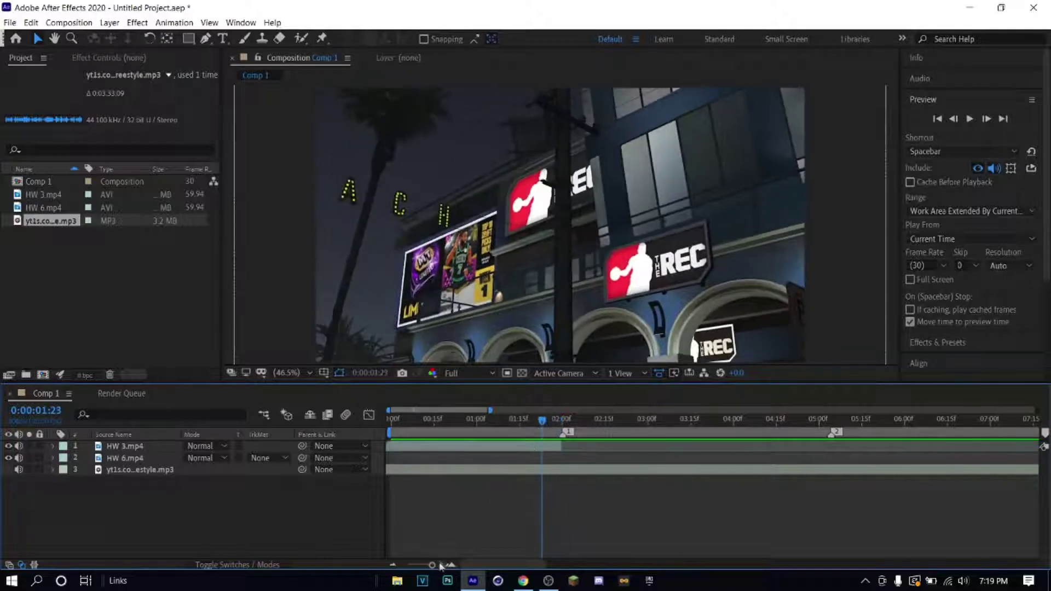
left_click_drag(433, 566, 450, 568)
left_click_drag(716, 420, 852, 444)
left_click_drag(437, 566, 428, 566)
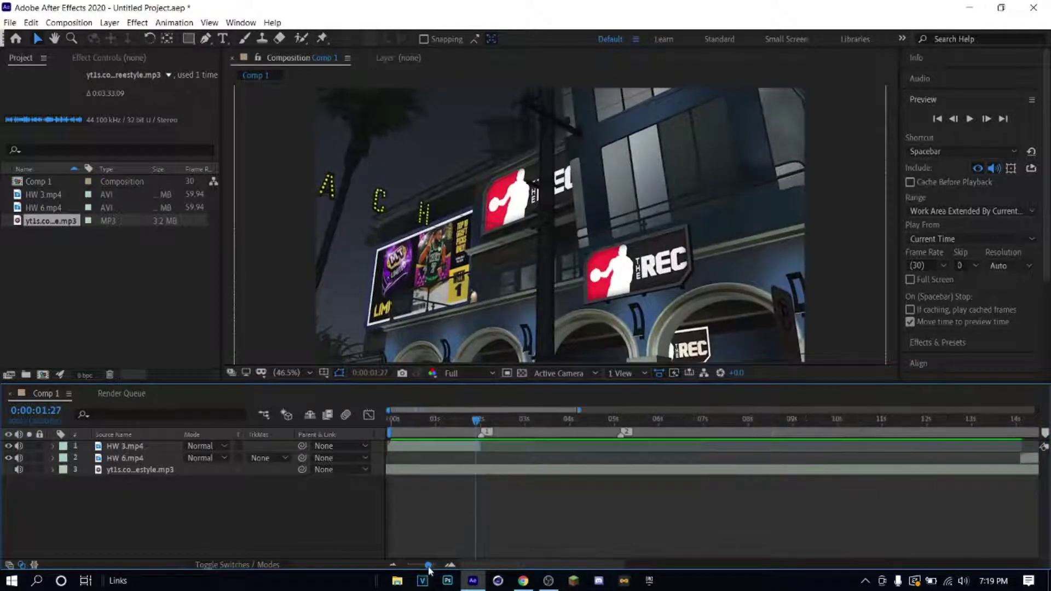
left_click(1029, 458)
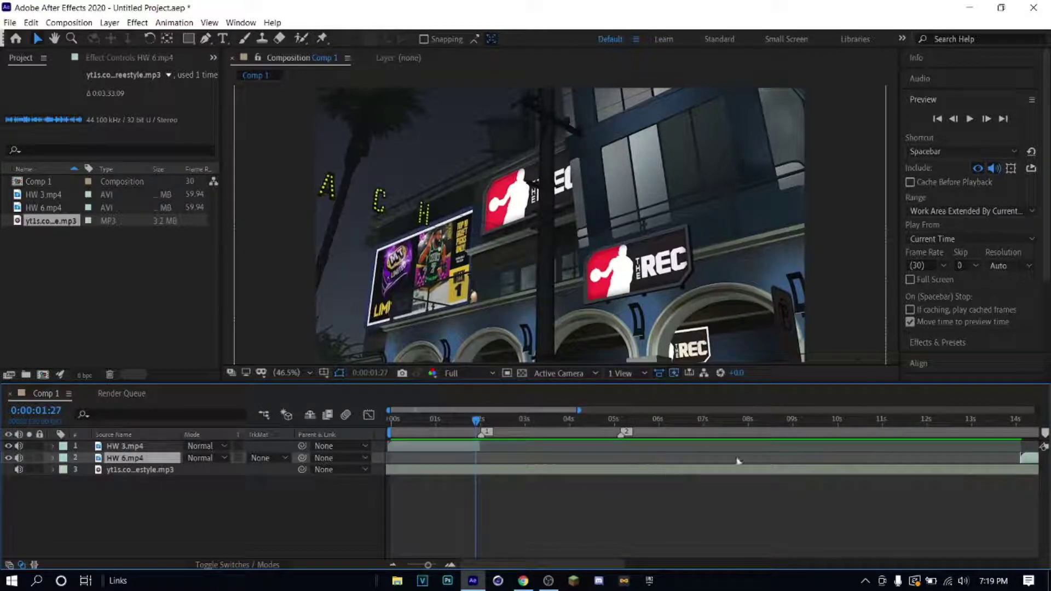
left_click_drag(1029, 458, 491, 453)
left_click_drag(429, 566, 442, 571)
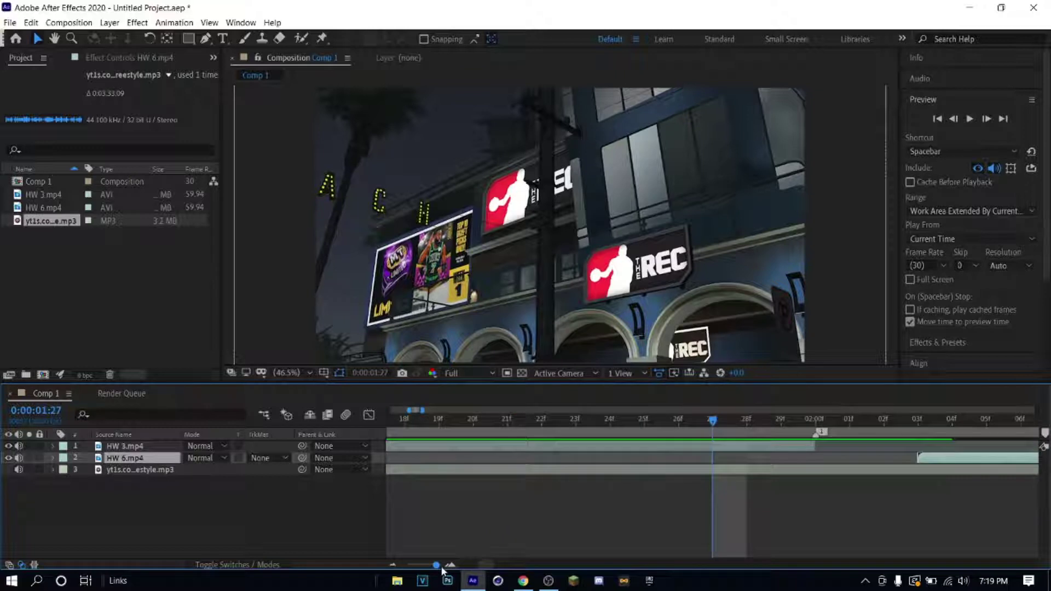
left_click_drag(920, 462, 838, 464)
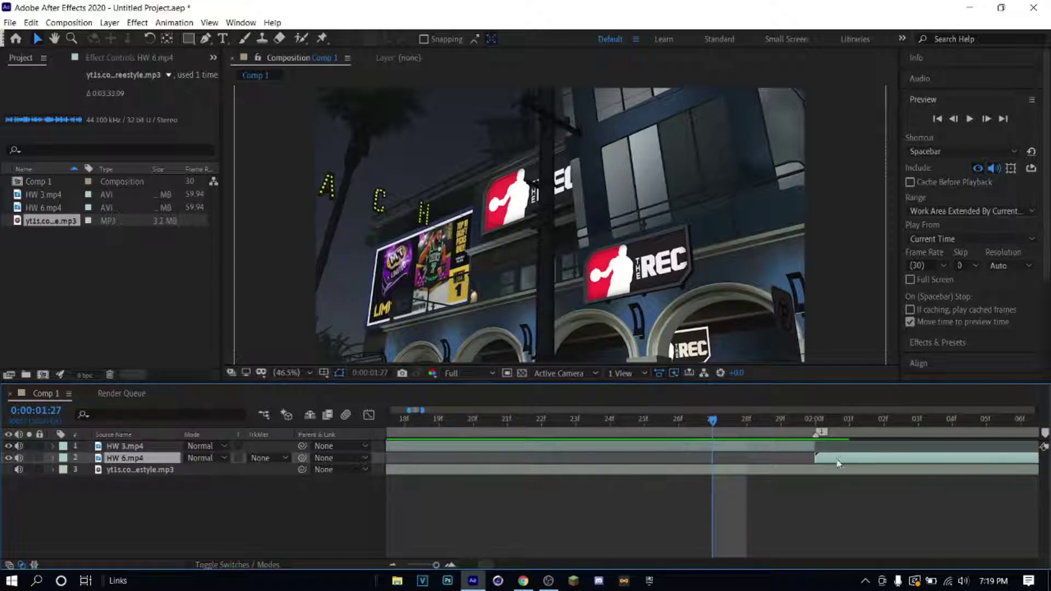
- Split the HW 6.mp4 layer at marker 2 (0:00:05:04) and delete the part after it
left_click(393, 566)
left_click(393, 566)
left_click(393, 565)
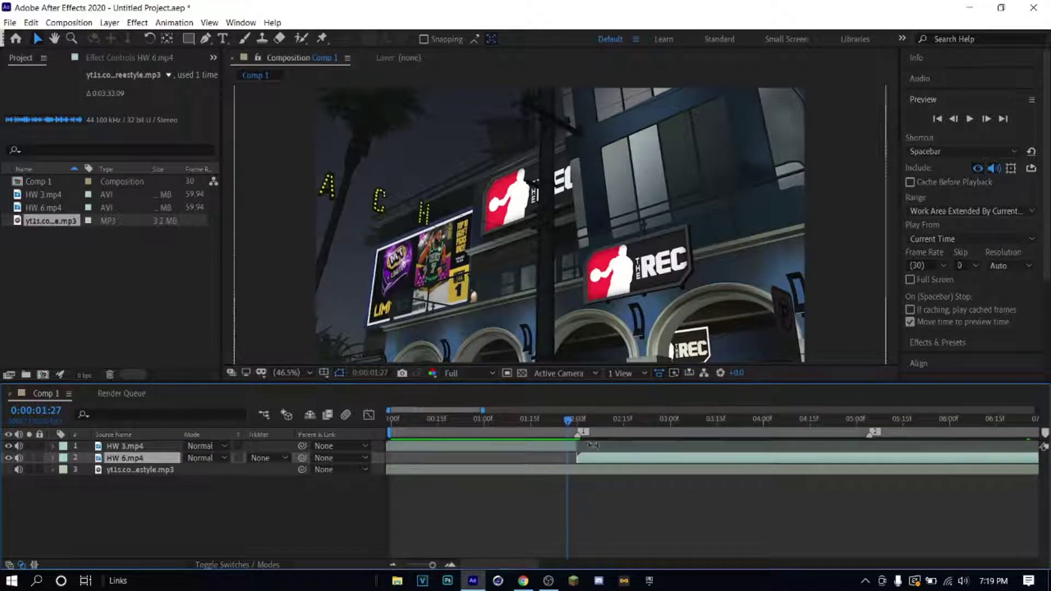
left_click_drag(569, 421, 866, 452)
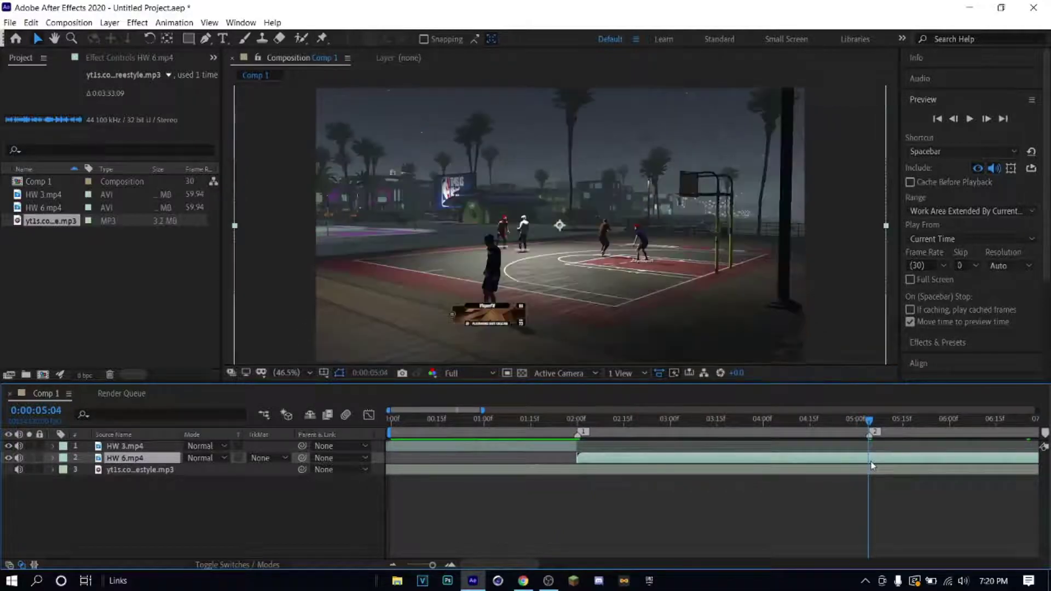
key("ctrl+shift+d")
key("Delete")
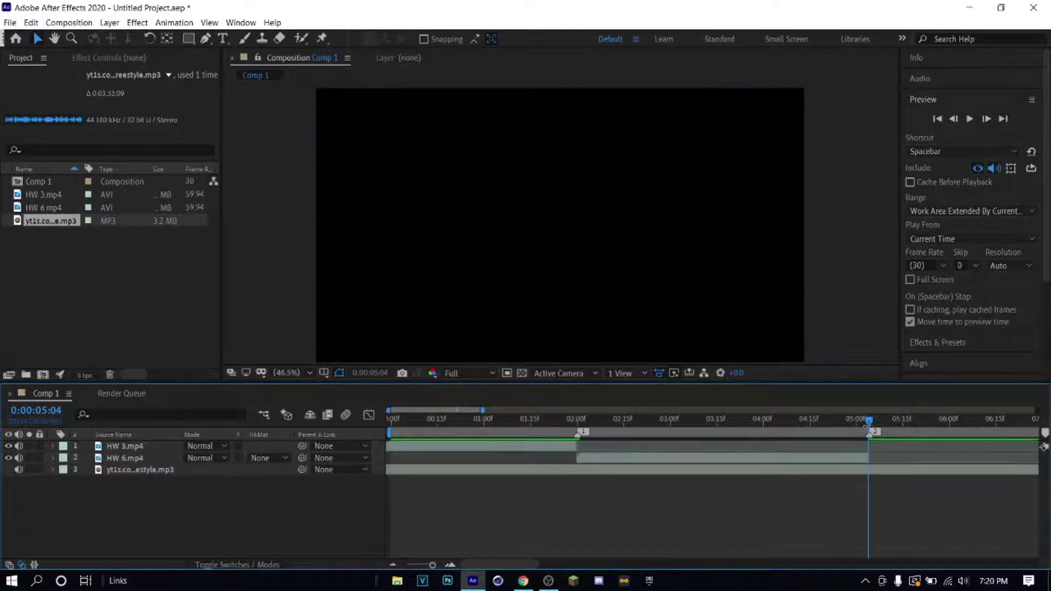
- Preview the composition from the start to check the cut between the two clips
left_click_drag(870, 426, 389, 433)
left_click(411, 447)
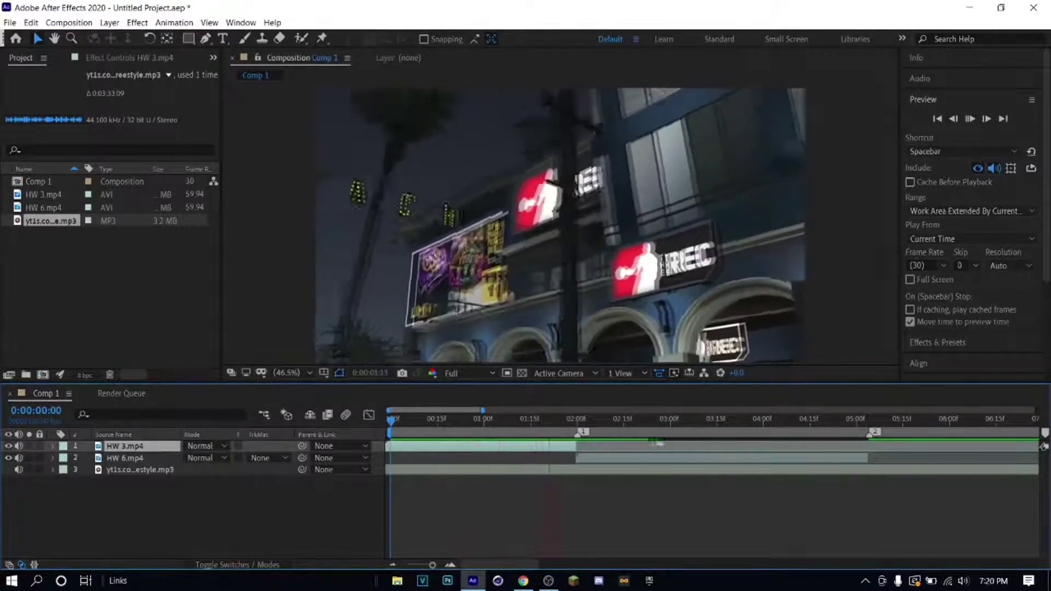
key("space")
- Split HW 6.mp4 at 0:00:02:01, delete the leading frame and shift the remaining clip back to start at marker 1
left_click_drag(672, 425, 581, 433)
left_click(583, 462)
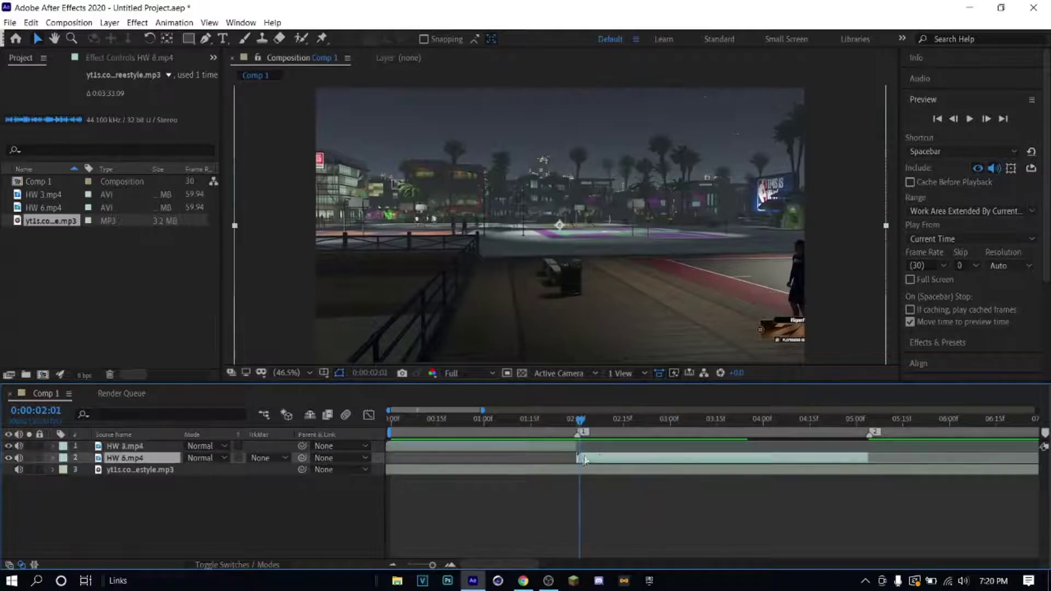
left_click_drag(433, 565, 436, 564)
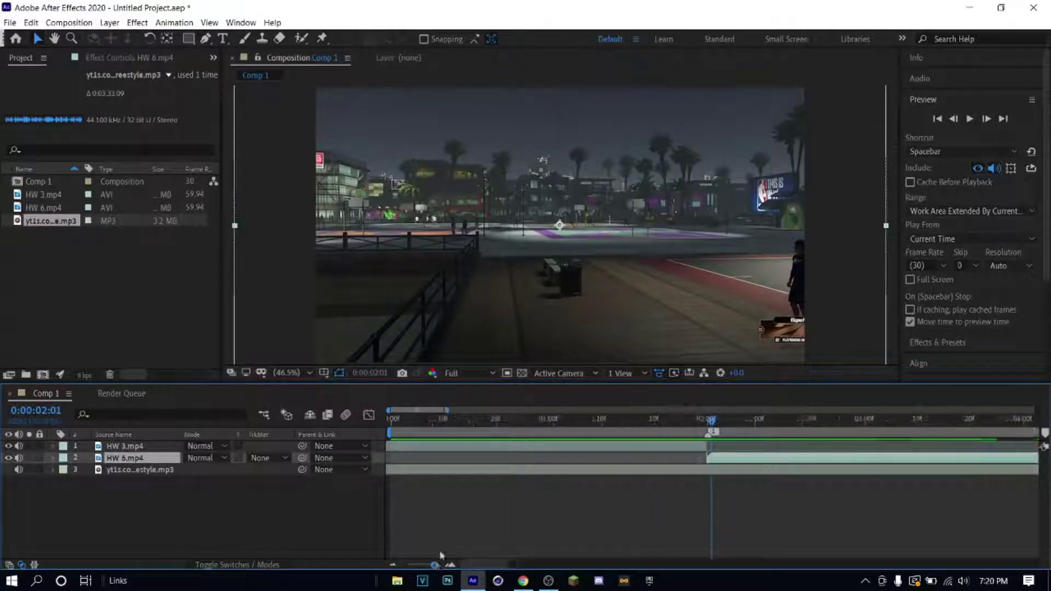
key("ctrl+d")
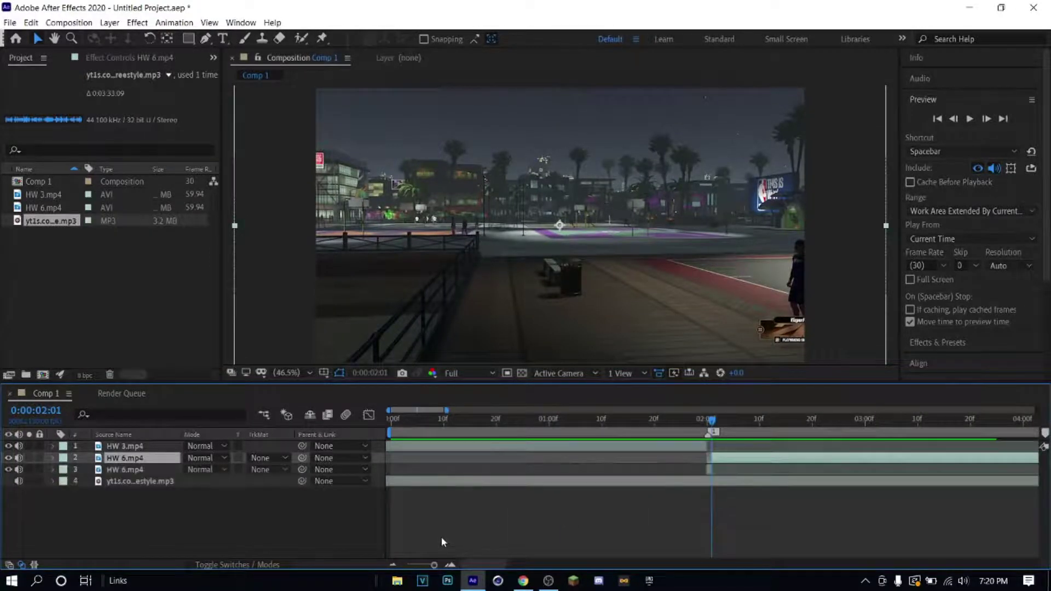
left_click(709, 469)
key("Delete")
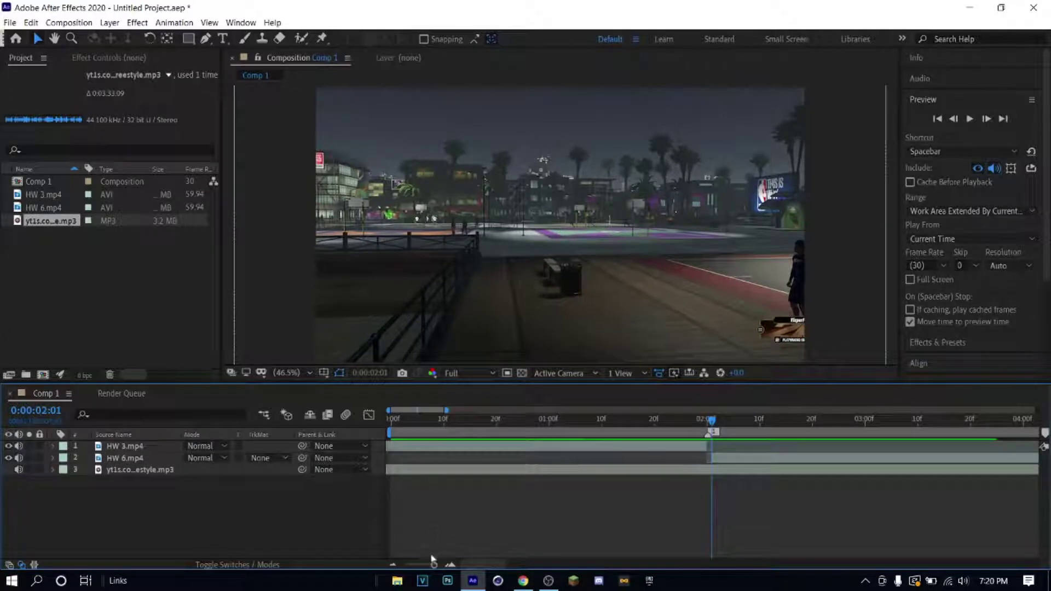
left_click(451, 565)
left_click(750, 461)
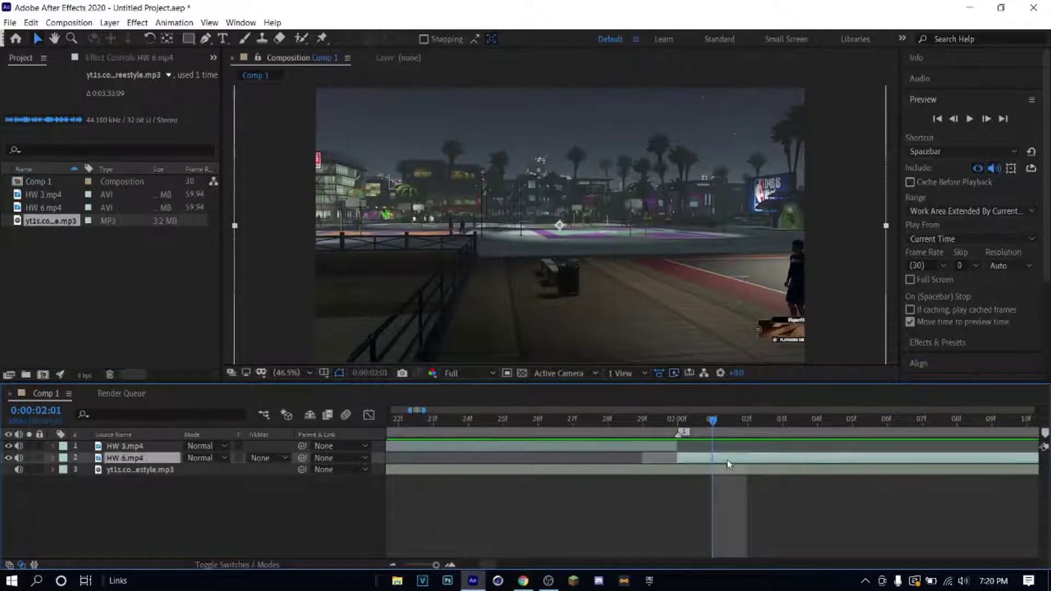
- Replay the composition from the start and stop at 0:00:03:06 within the HW 6.mp4 clip
key("Home")
key("space")
left_click_drag(436, 566, 417, 566)
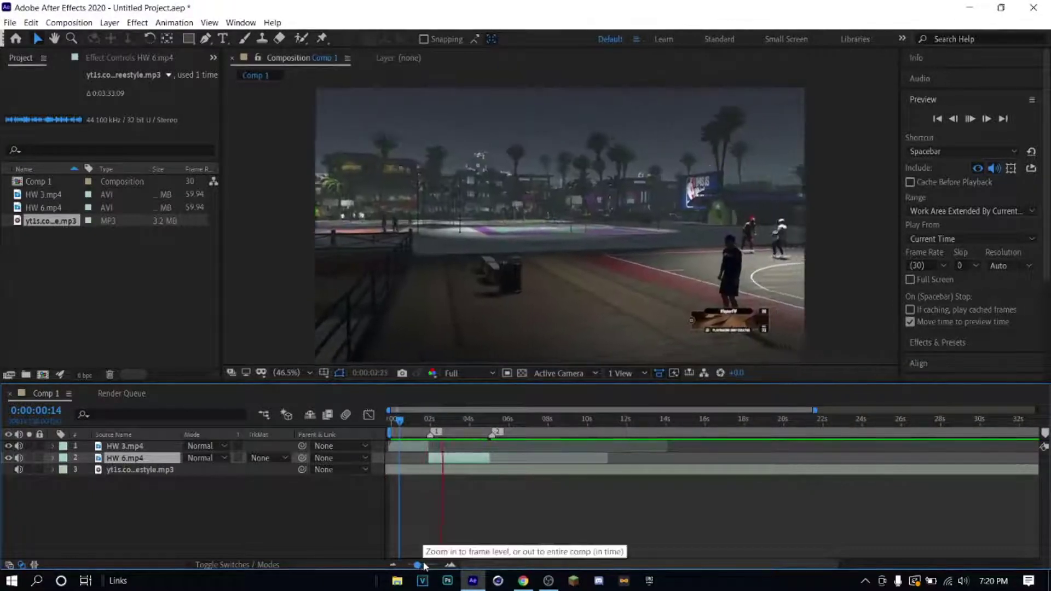
key("space")
- Split HW 6.mp4 at 0:00:02:28, delete the earlier piece and move the remaining clip to start at marker 1
left_click_drag(417, 565, 436, 565)
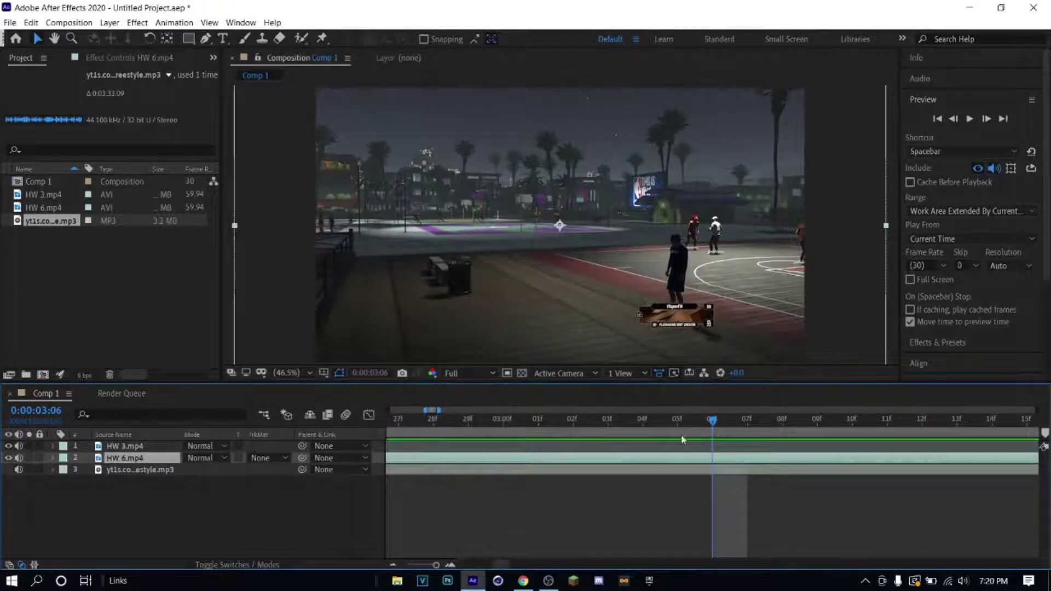
left_click_drag(710, 421, 432, 421)
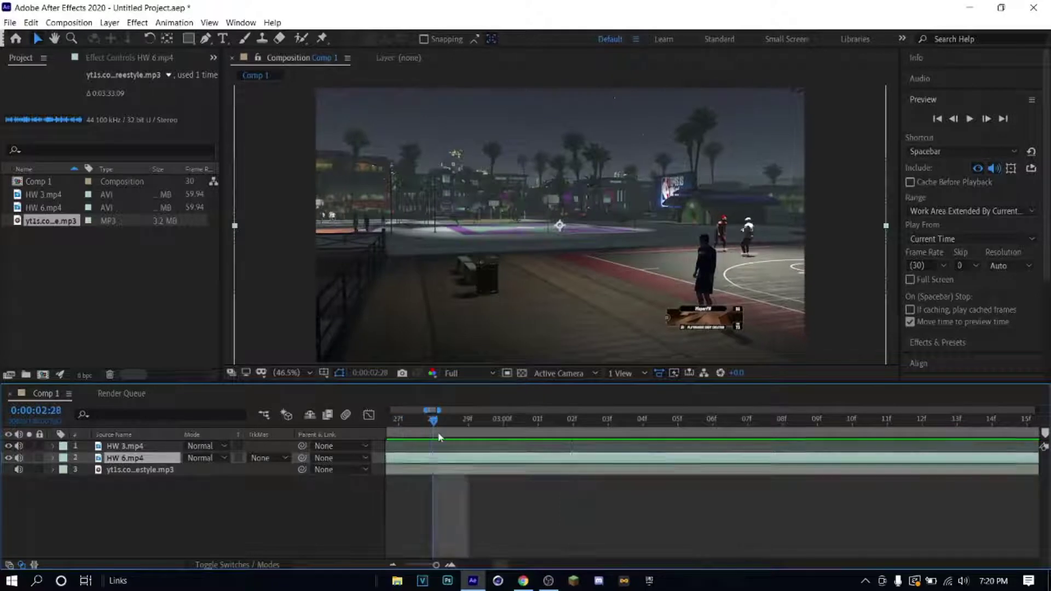
key("ctrl+shift+d")
left_click(431, 467)
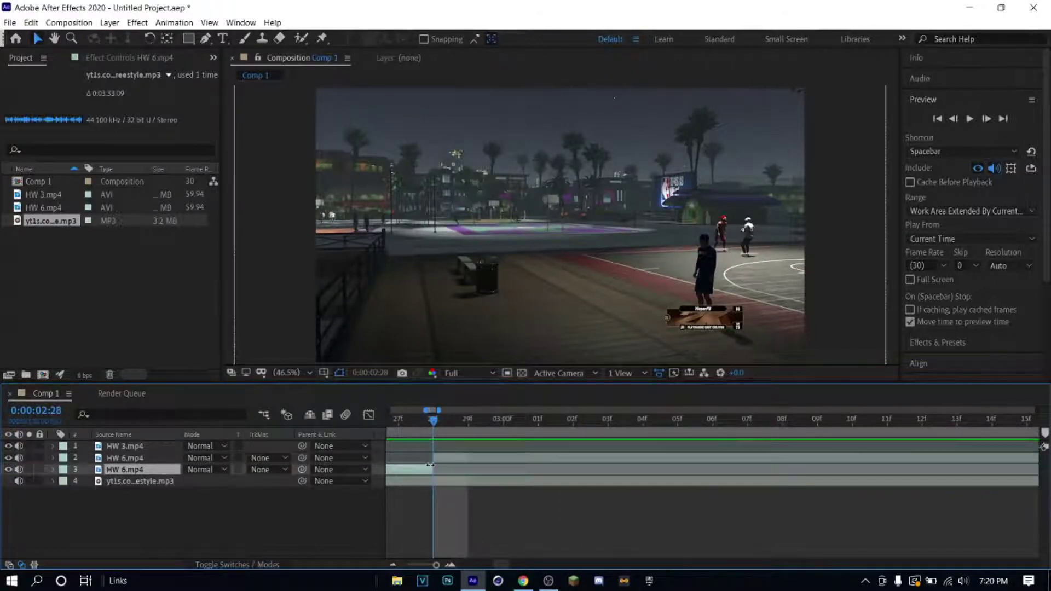
key("Delete")
left_click_drag(457, 461, 474, 474)
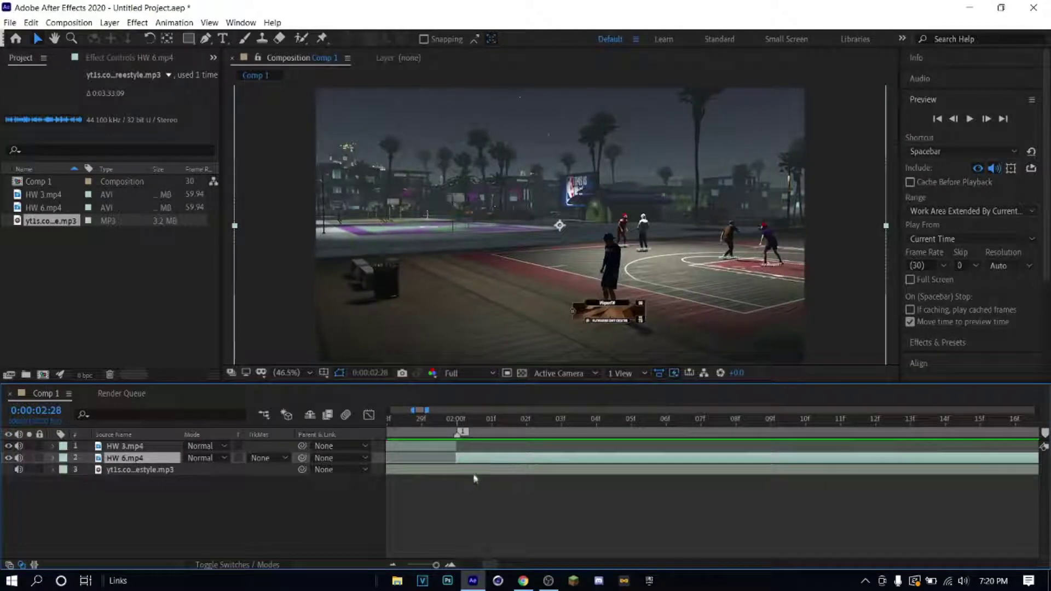
- Enable Time Remapping on the HW 3.mp4 layer
left_click_drag(435, 565, 425, 565)
left_click_drag(488, 425, 431, 428)
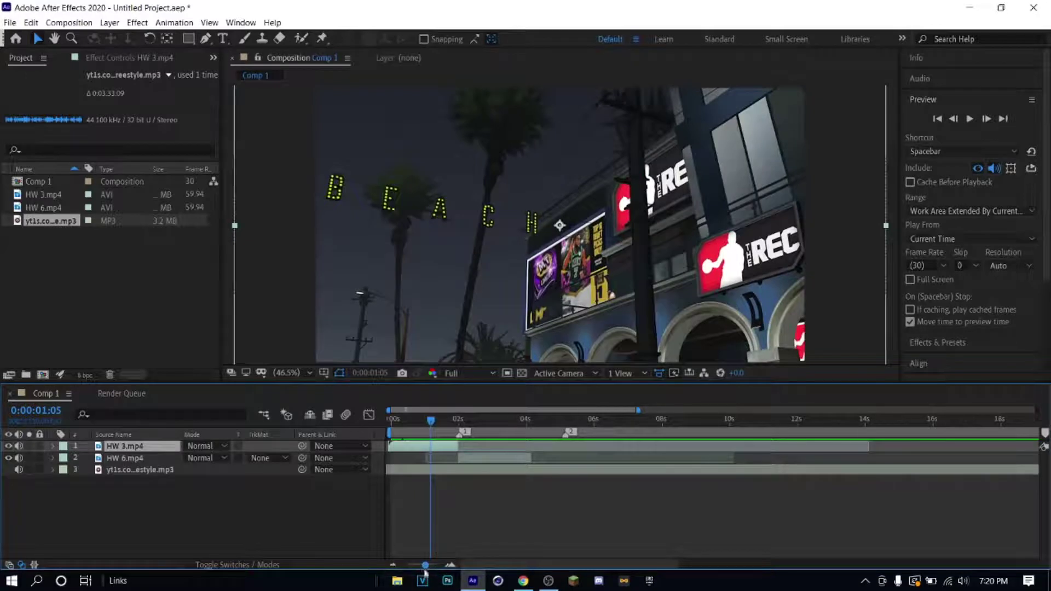
left_click(451, 566)
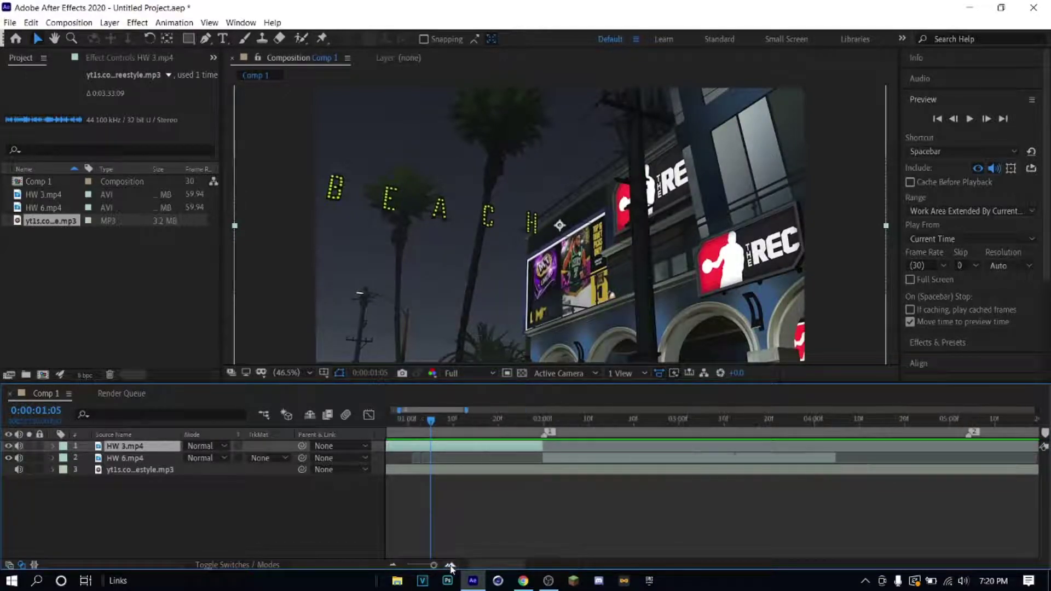
left_click(392, 566)
left_click_drag(425, 566, 419, 566)
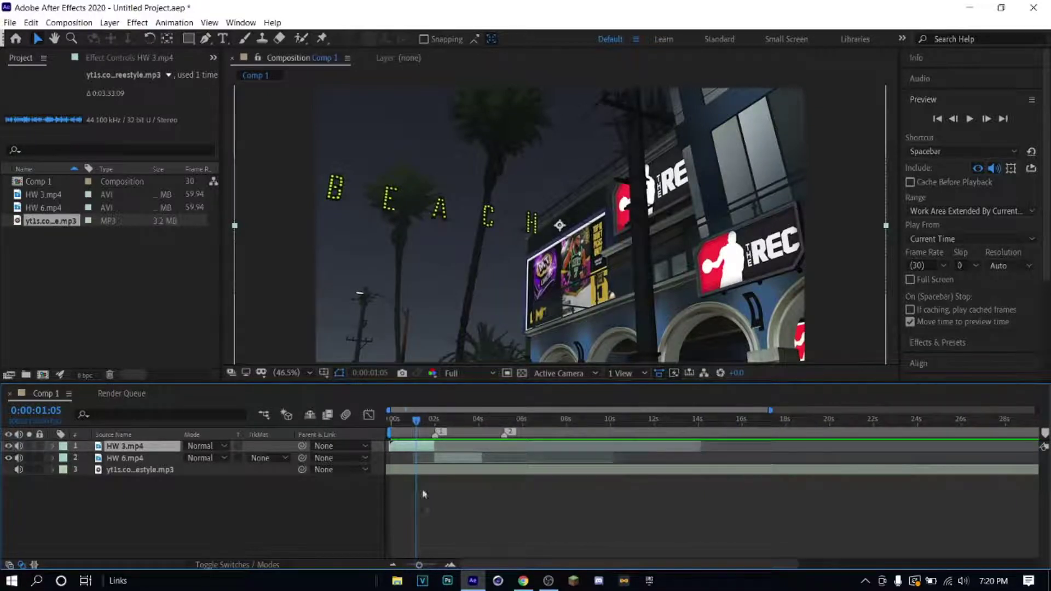
left_click_drag(418, 432, 397, 433)
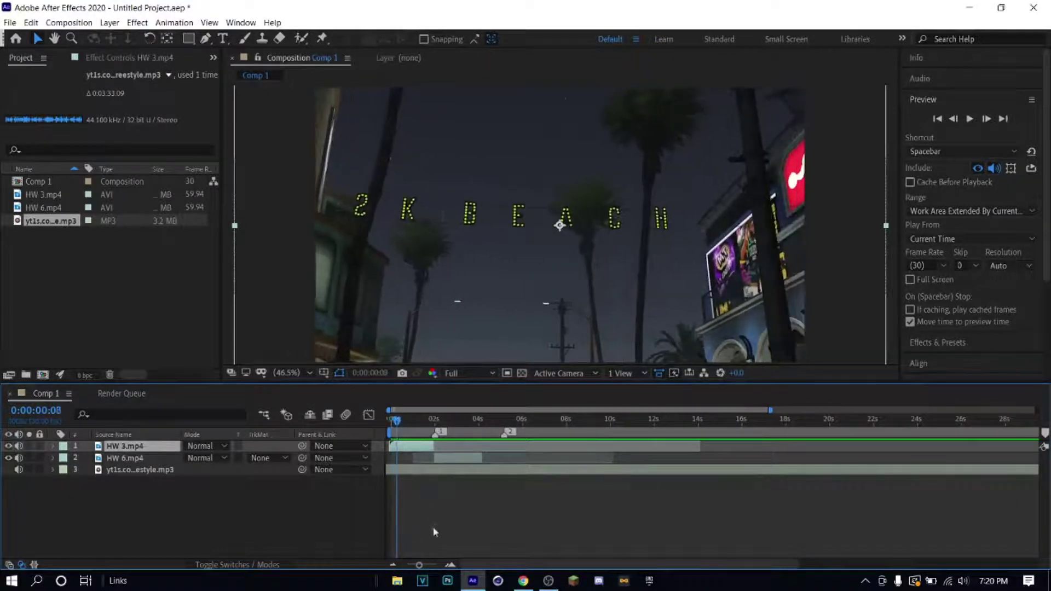
left_click_drag(422, 568, 433, 570)
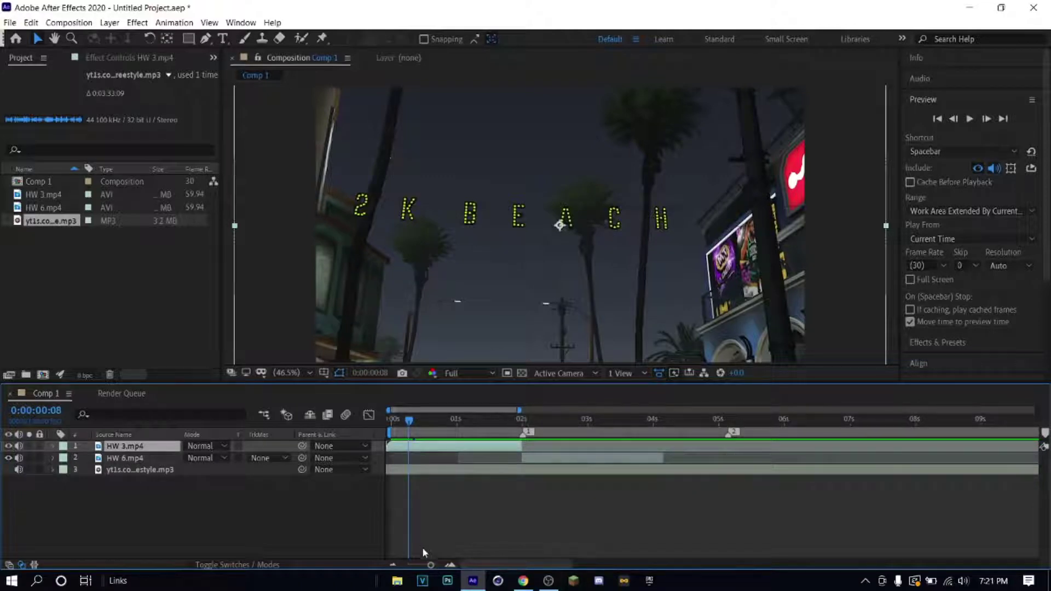
key("ctrl+alt+t")
- Set HW 3.mp4's Time Remap value to 0;00;00;00 with a keyframe at the start of the composition
left_click_drag(408, 412, 391, 413)
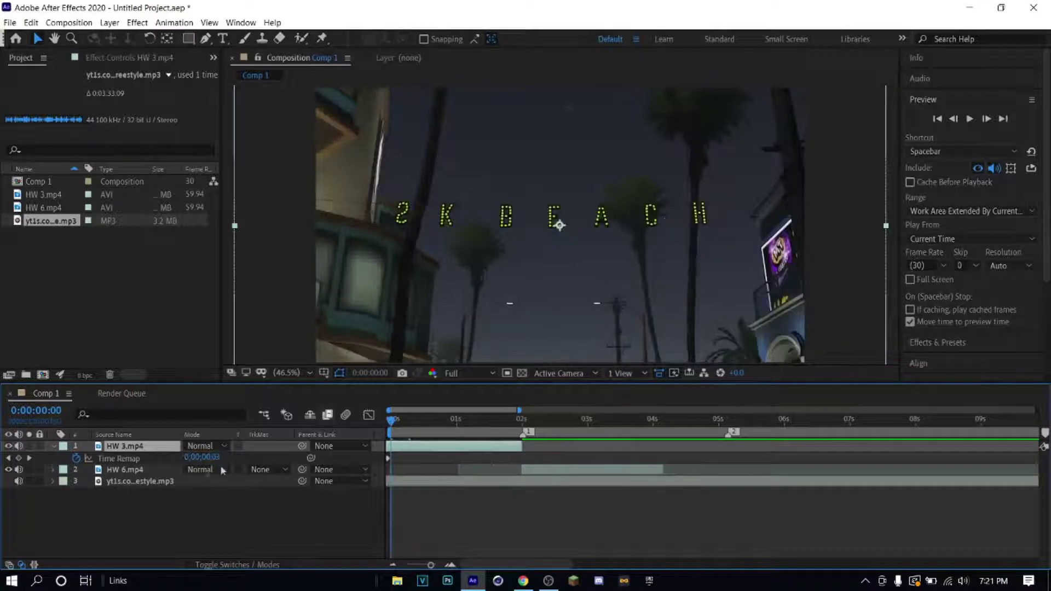
left_click_drag(431, 565, 435, 569)
left_click_drag(394, 424, 168, 415)
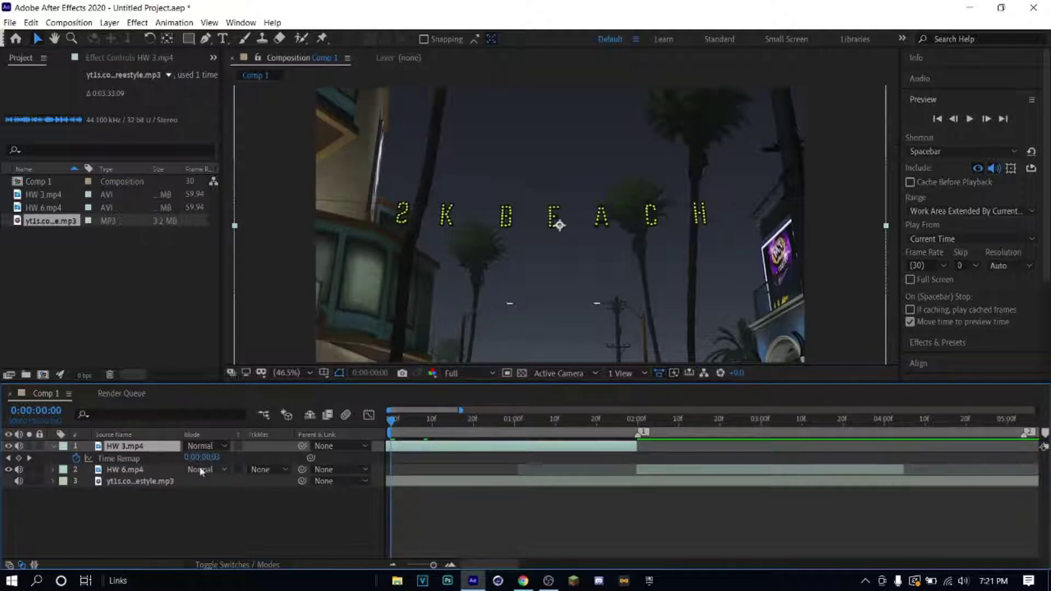
left_click_drag(207, 458, 128, 462)
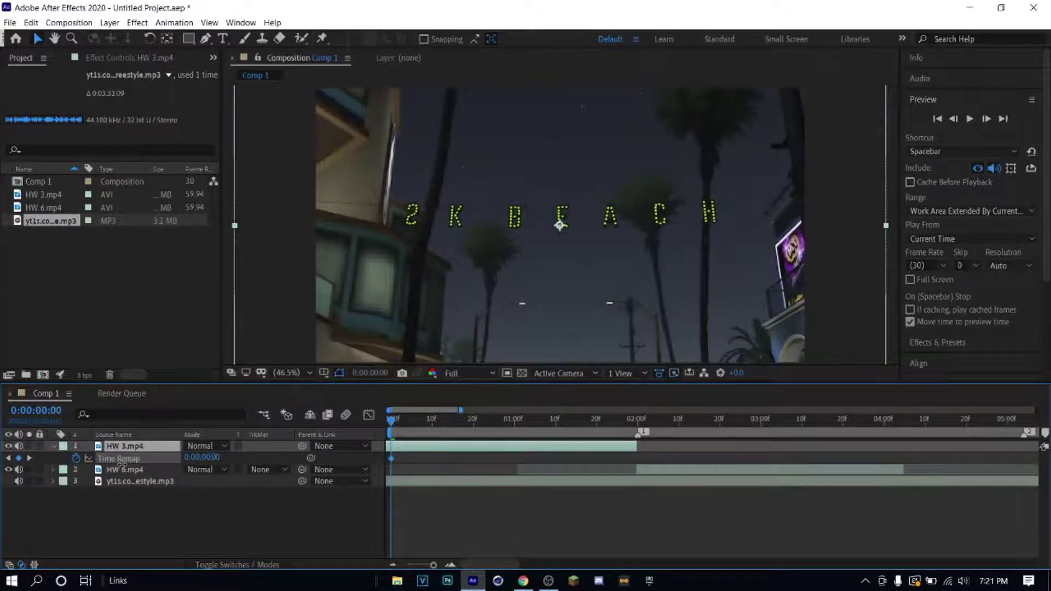
- Add a Time Remap keyframe on HW 3.mp4 at 0:00:01:29 with the value 0;00;06;04
left_click_drag(392, 420, 631, 432)
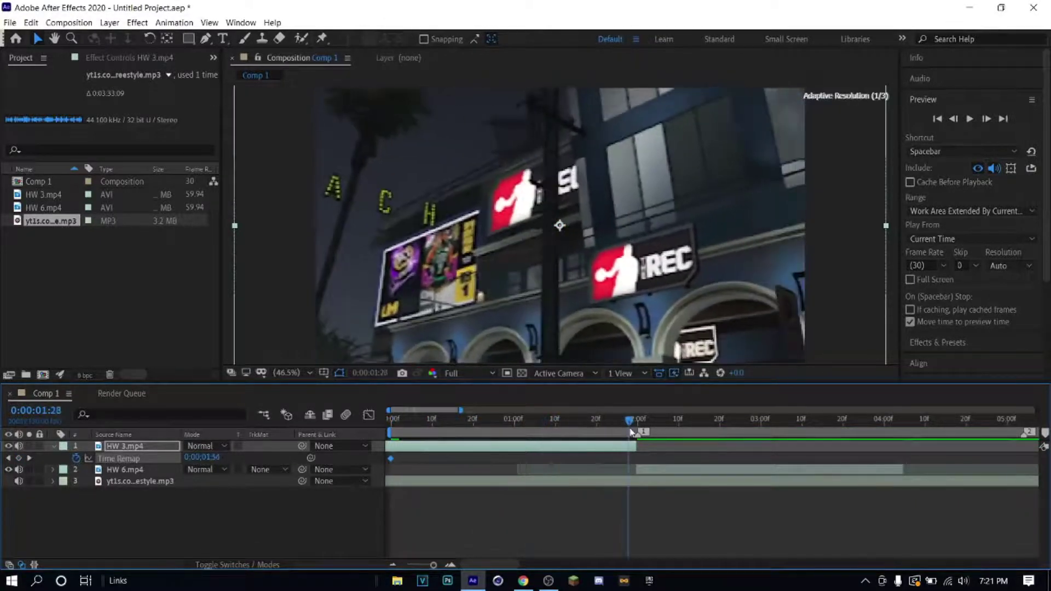
left_click_drag(439, 564, 441, 564)
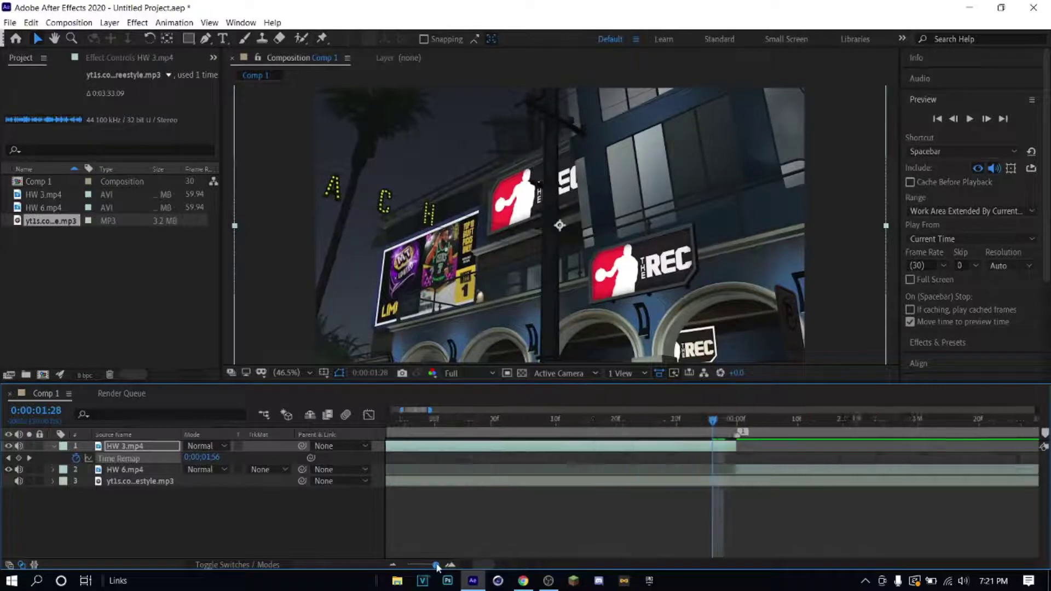
left_click_drag(716, 425, 769, 427)
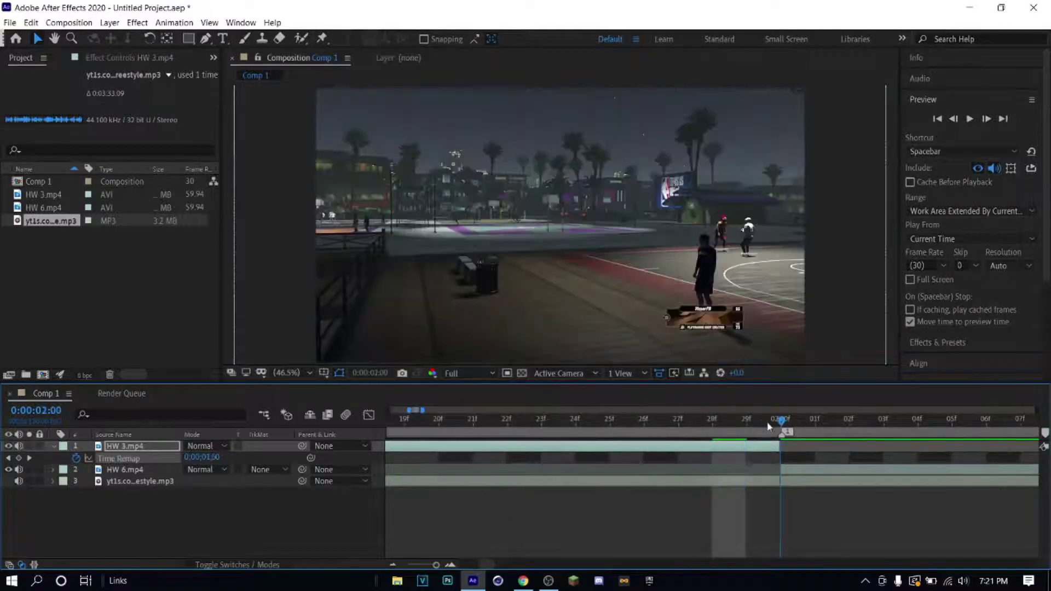
left_click(771, 423)
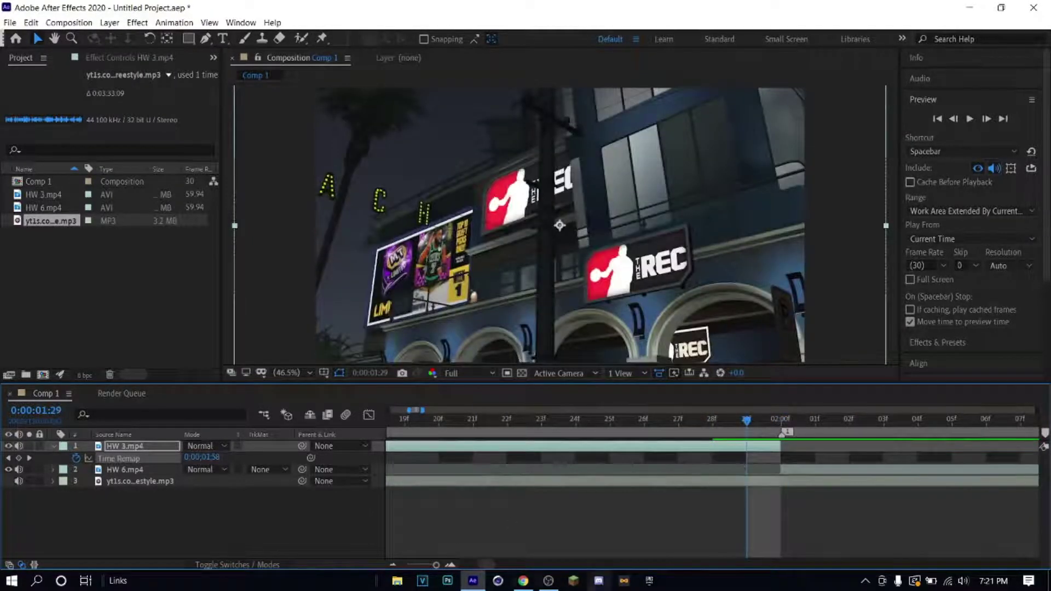
left_click_drag(436, 569, 429, 572)
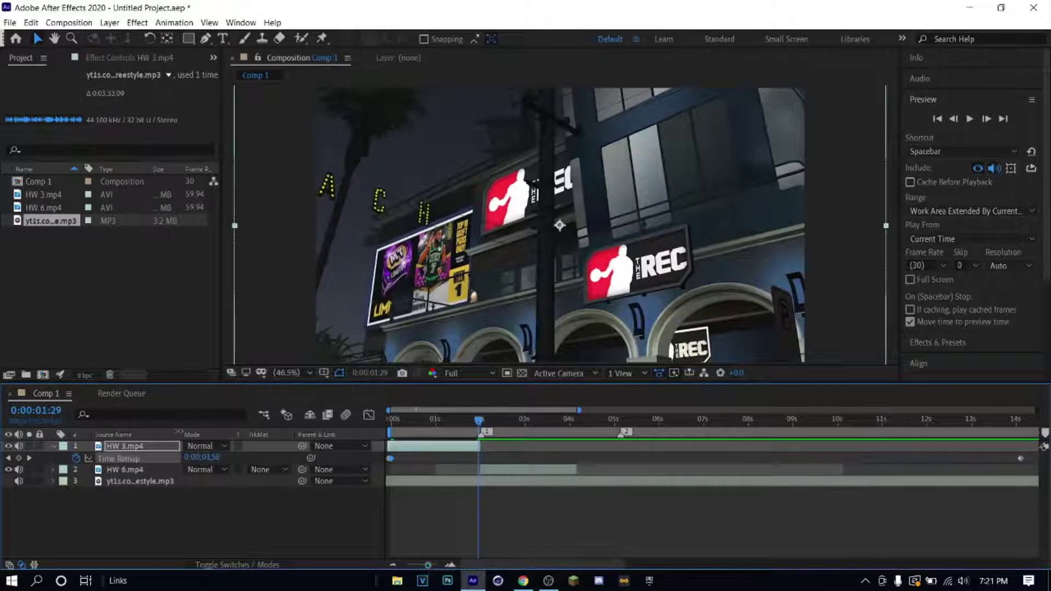
left_click_drag(206, 460, 386, 466)
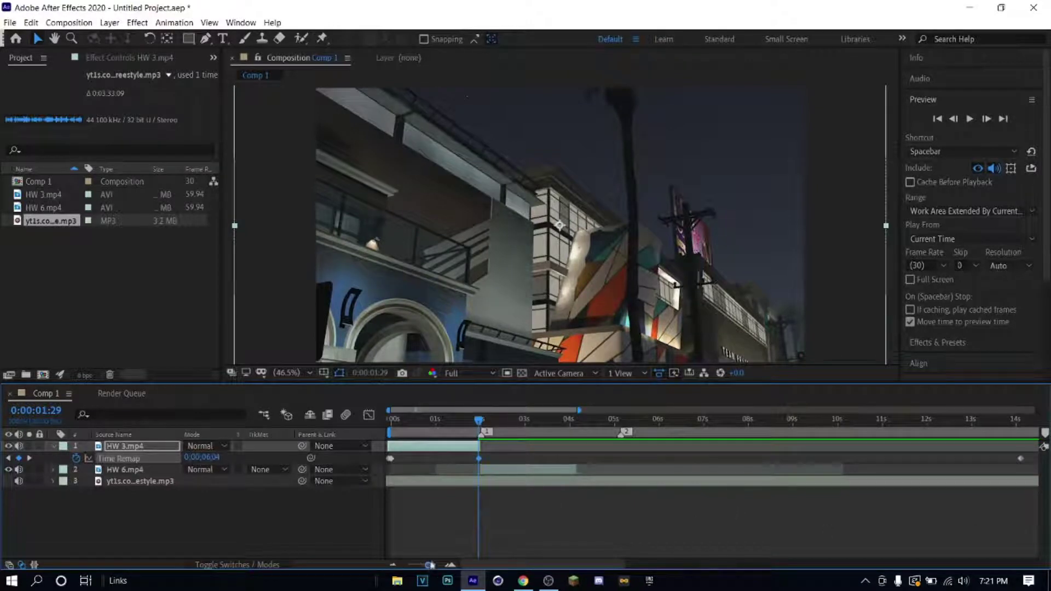
- Apply Easy Ease to HW 3.mp4's first two Time Remap keyframes and display their curve in the Graph Editor
left_click_drag(490, 463, 392, 465)
left_click(369, 416)
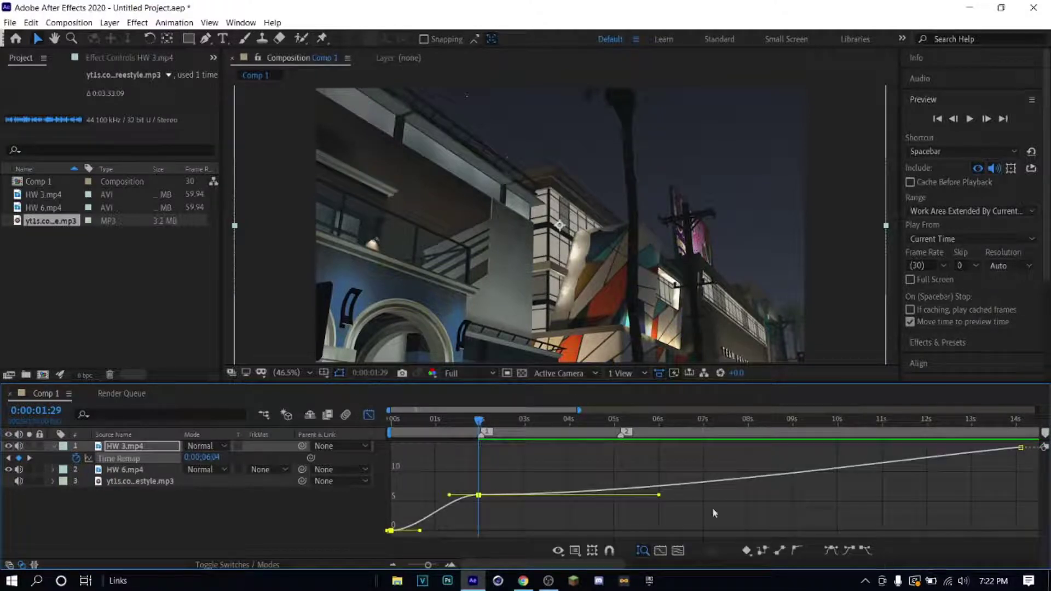
left_click_drag(477, 426, 430, 422)
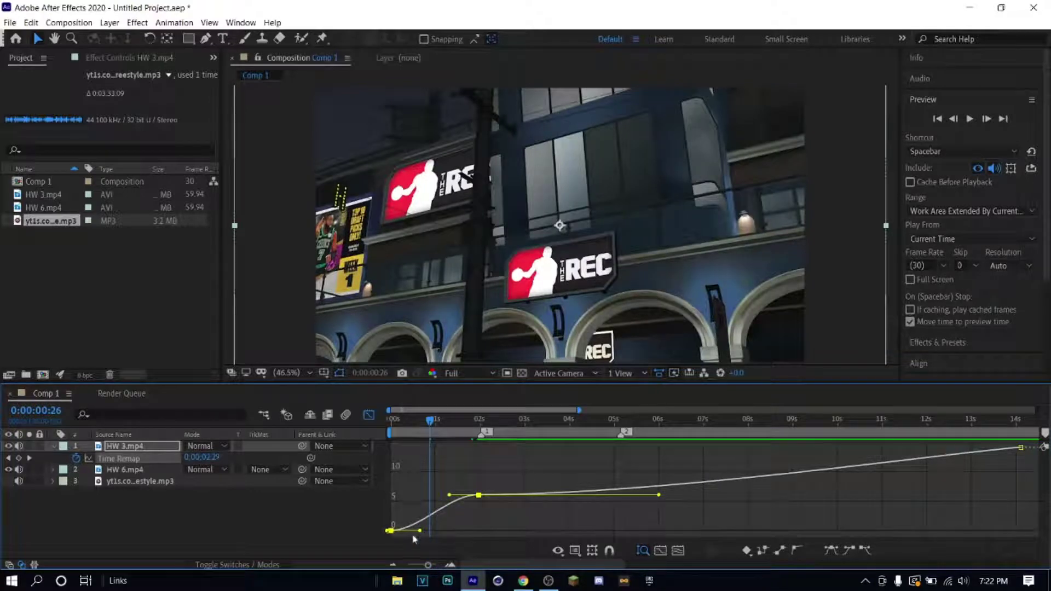
left_click(450, 566)
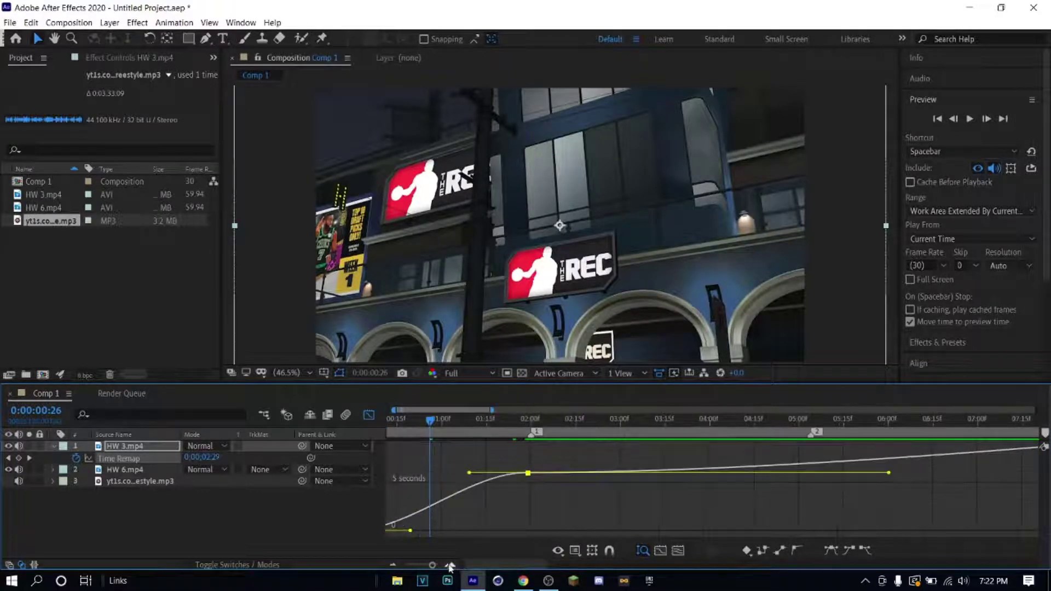
left_click(450, 566)
left_click(392, 565)
left_click(610, 551)
left_click_drag(432, 566, 436, 575)
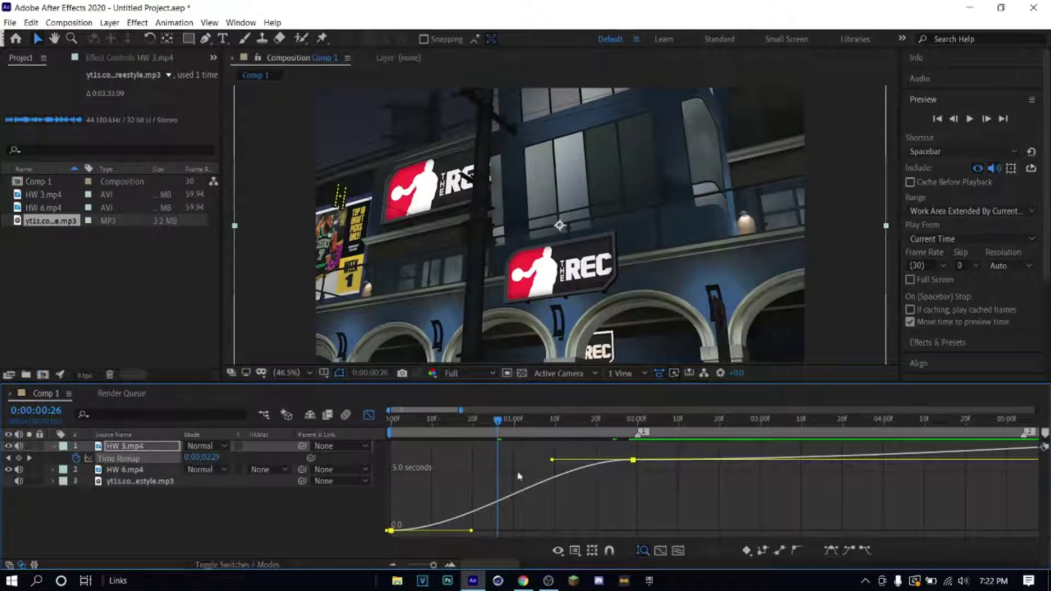
- Reshape HW 3.mp4's Time Remap curve by pulling the first keyframe's handle straight up and the second keyframe's incoming handle straight down
left_click_drag(472, 531, 429, 490)
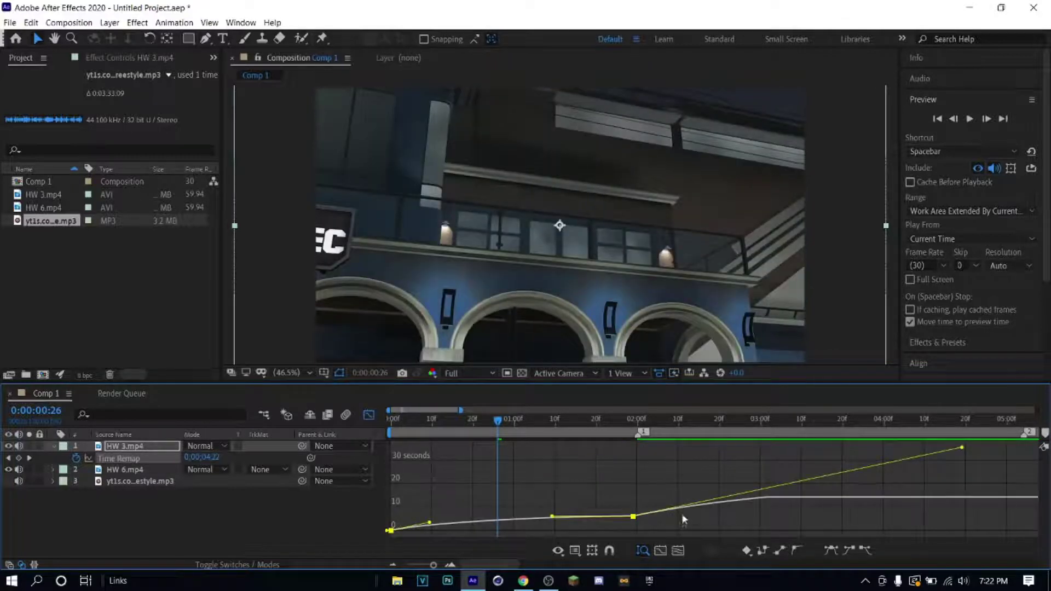
key("ctrl+z")
left_click_drag(544, 516, 392, 540)
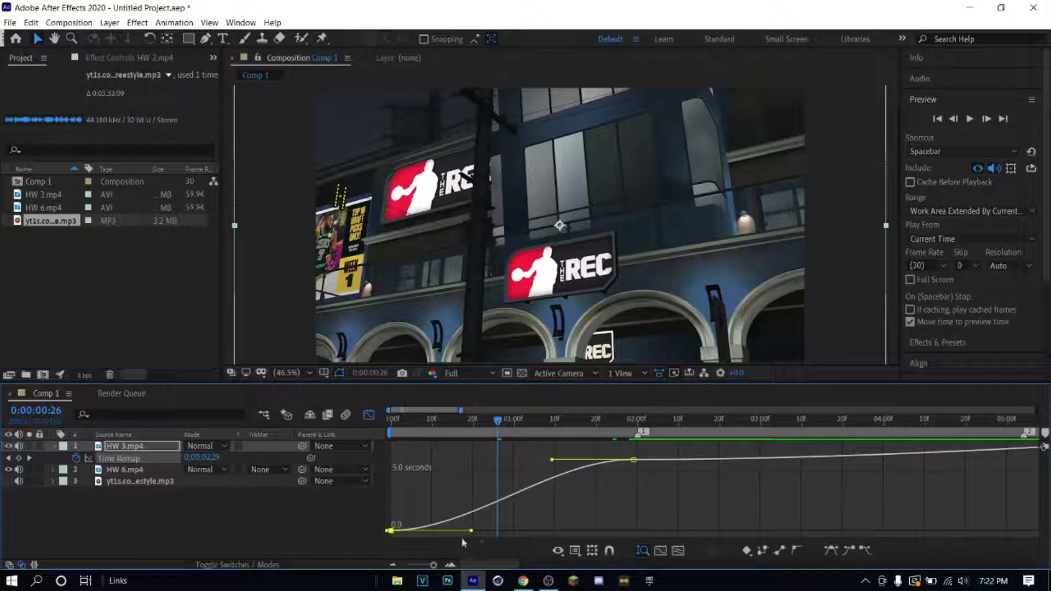
left_click_drag(471, 531, 386, 463)
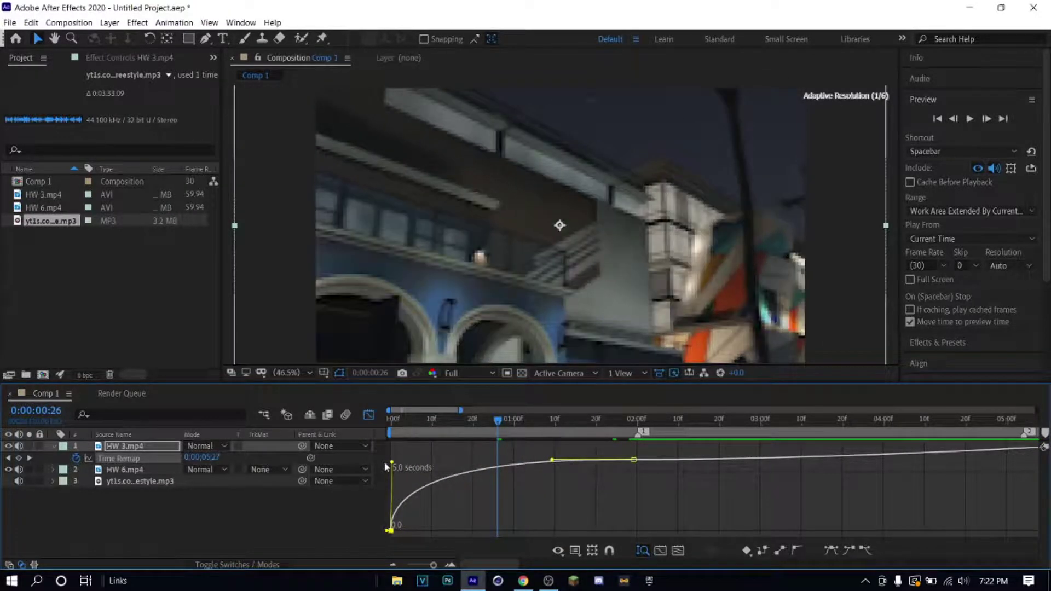
left_click_drag(552, 462, 648, 531)
- Preview the composition from the start to check HW 3.mp4's time-remapped speed and the cut at marker 1
left_click_drag(497, 420, 727, 456)
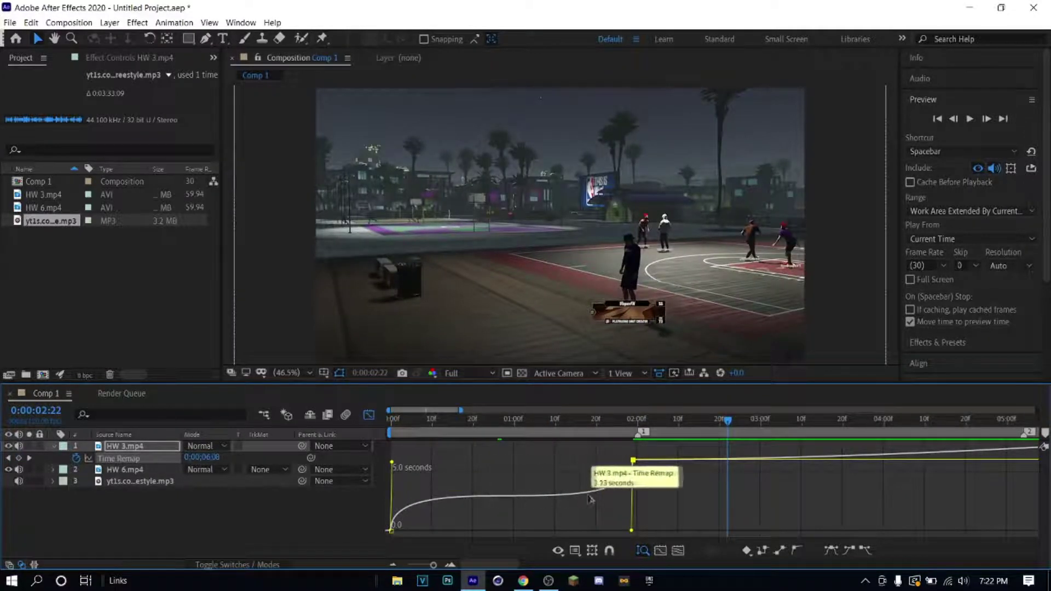
key("space")
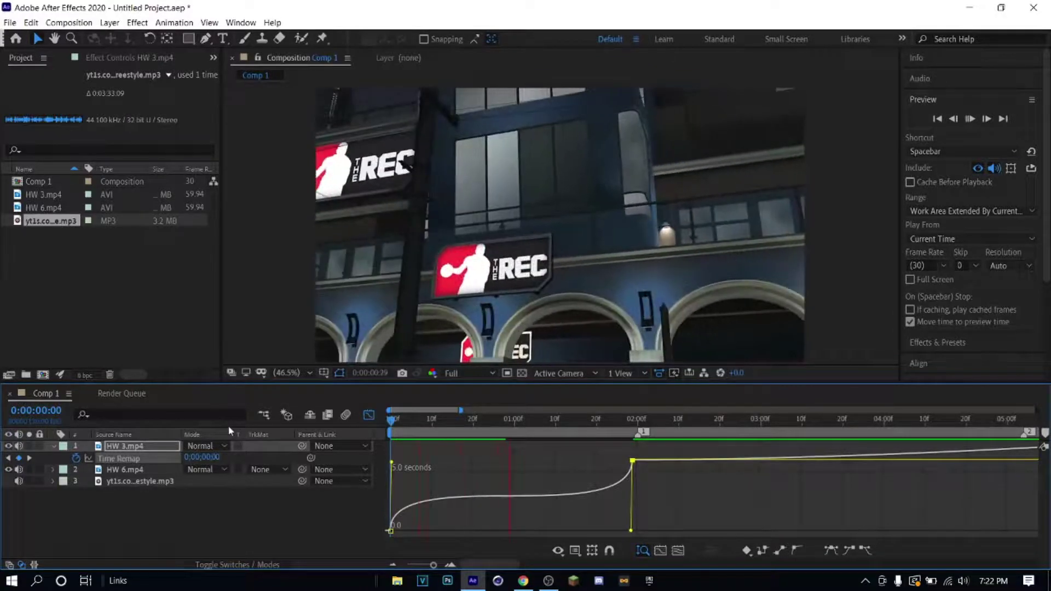
key("space")
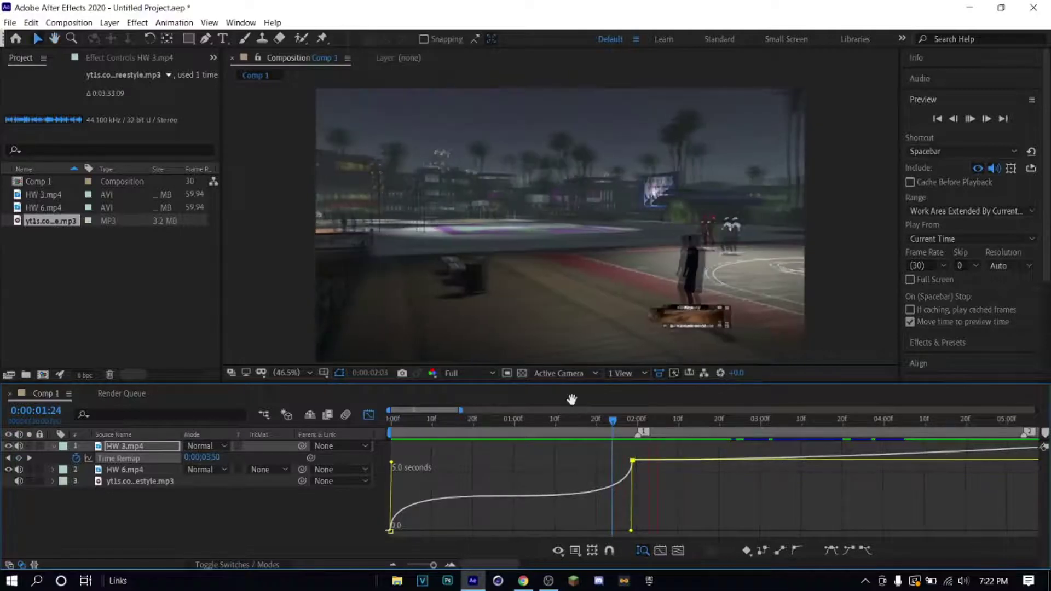
key("space")
key("Home")
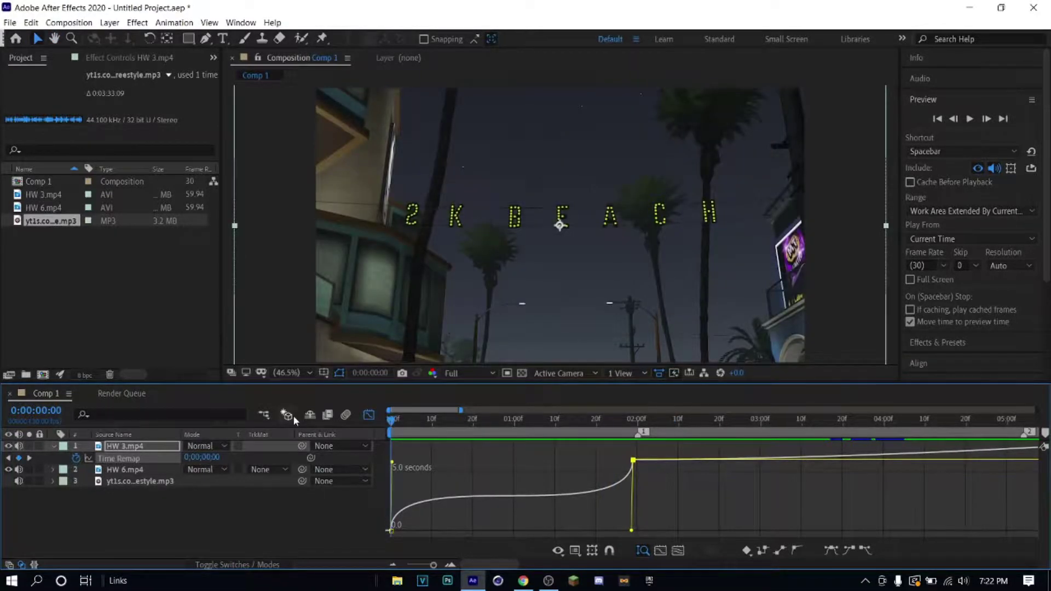
key("space")
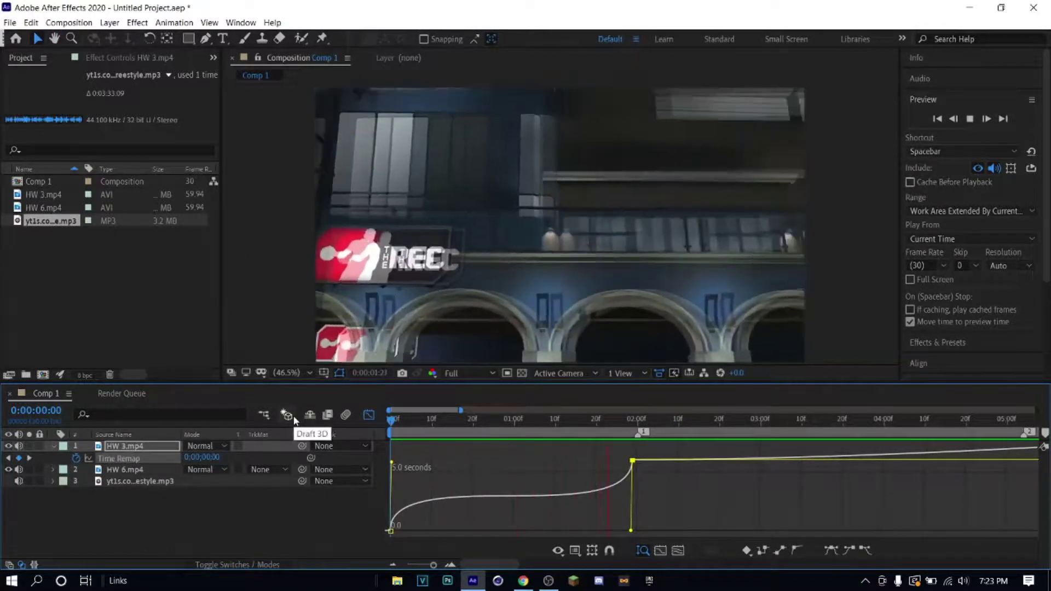
key("space")
- Close the Graph Editor, return to the start of the composition and collapse HW 3.mp4's properties
left_click_drag(675, 413, 511, 420)
left_click(368, 414)
key("Home")
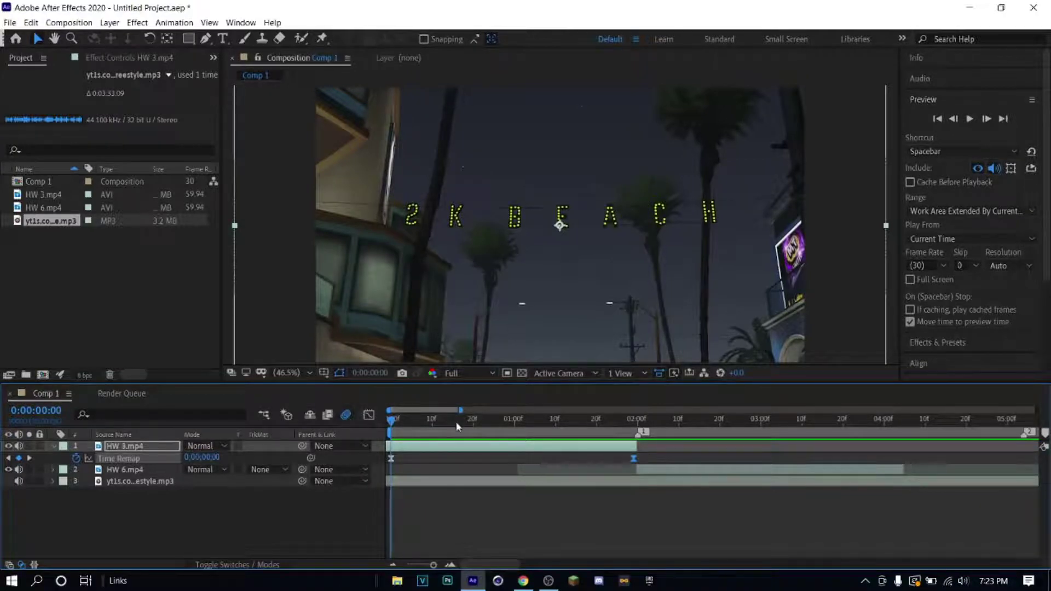
left_click_drag(392, 423, 340, 420)
left_click(51, 447)
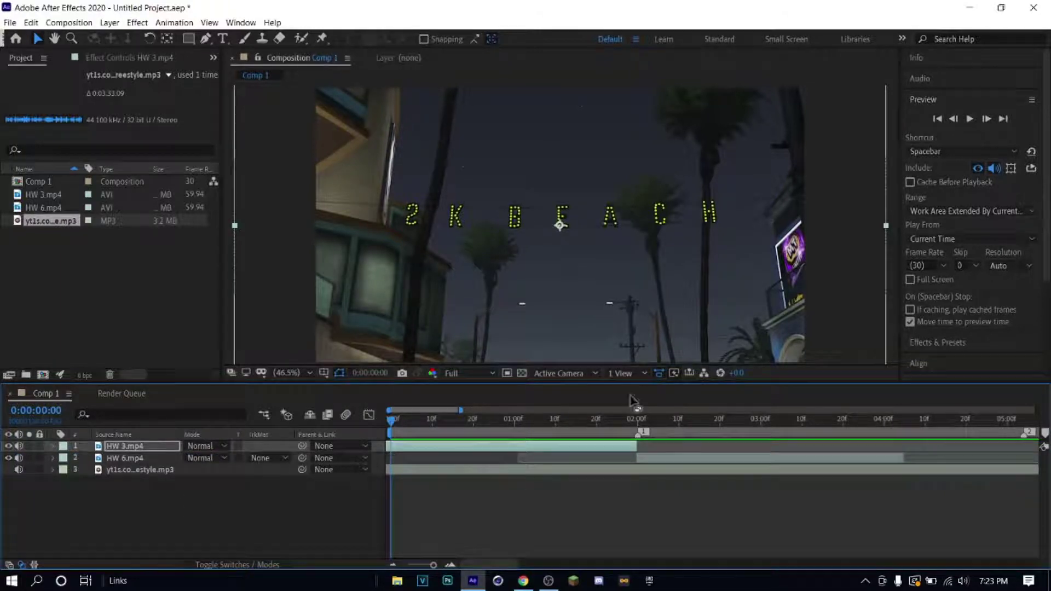
- Show the layer switches and enable frame blending on the HW 3.mp4 layer
left_click_drag(390, 420, 161, 486)
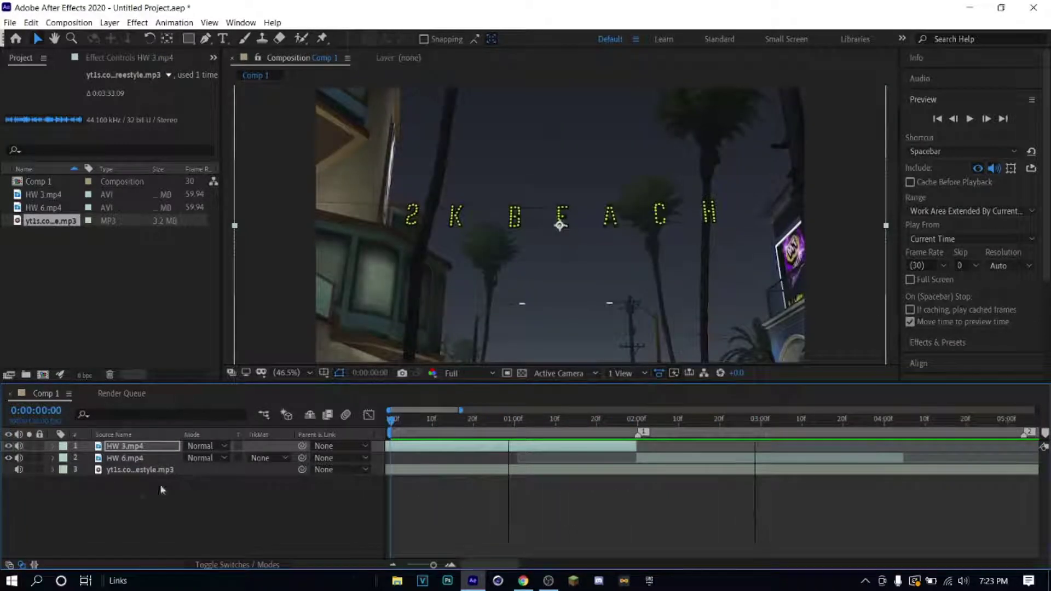
left_click(245, 565)
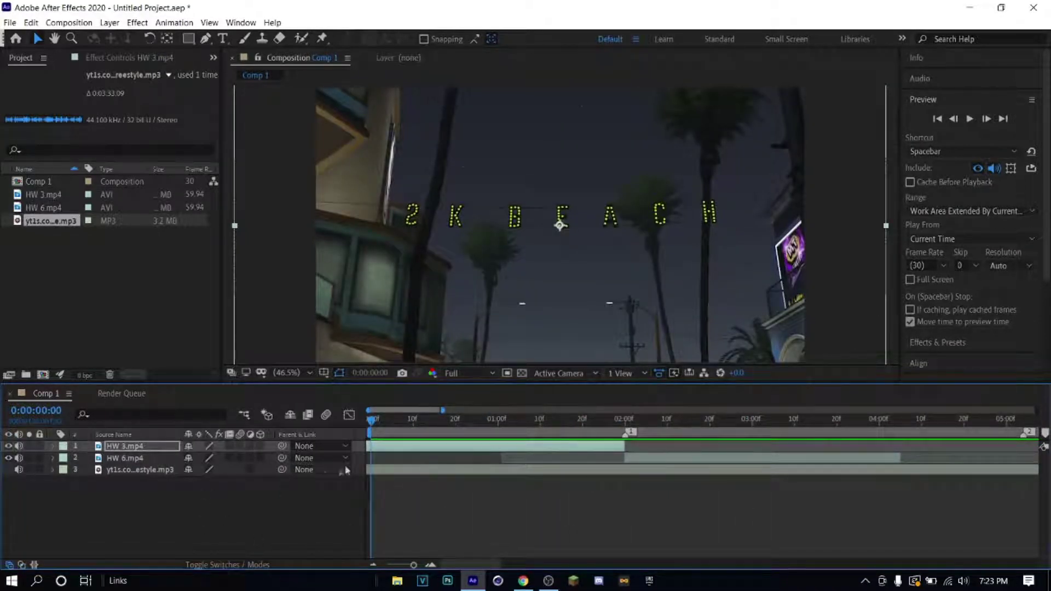
left_click(229, 446)
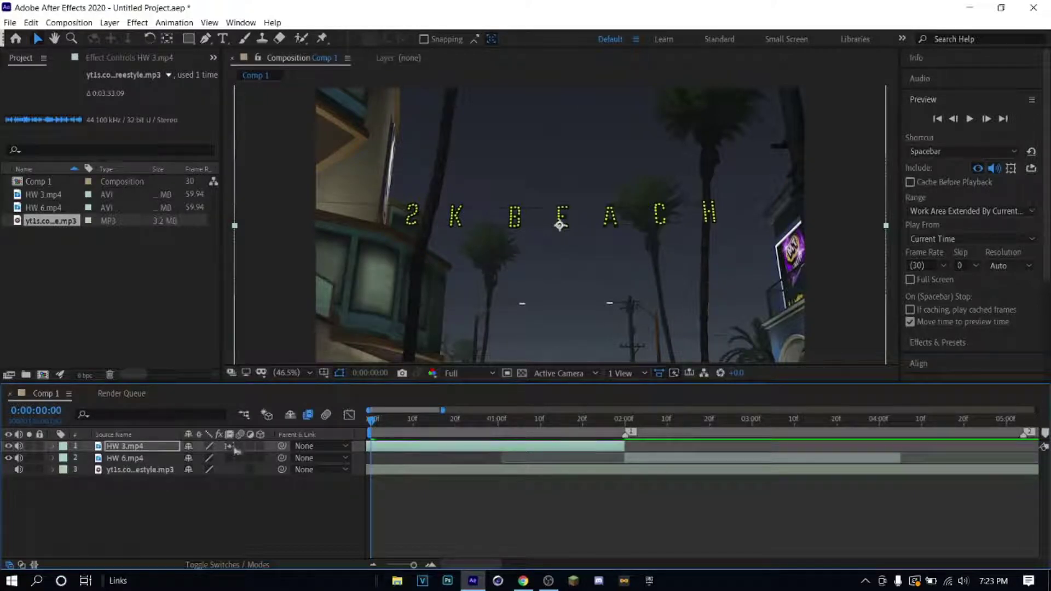
- Play the composition from the start to review the frame-blended HW 3.mp4 and its transition into HW 6.mp4
key("space")
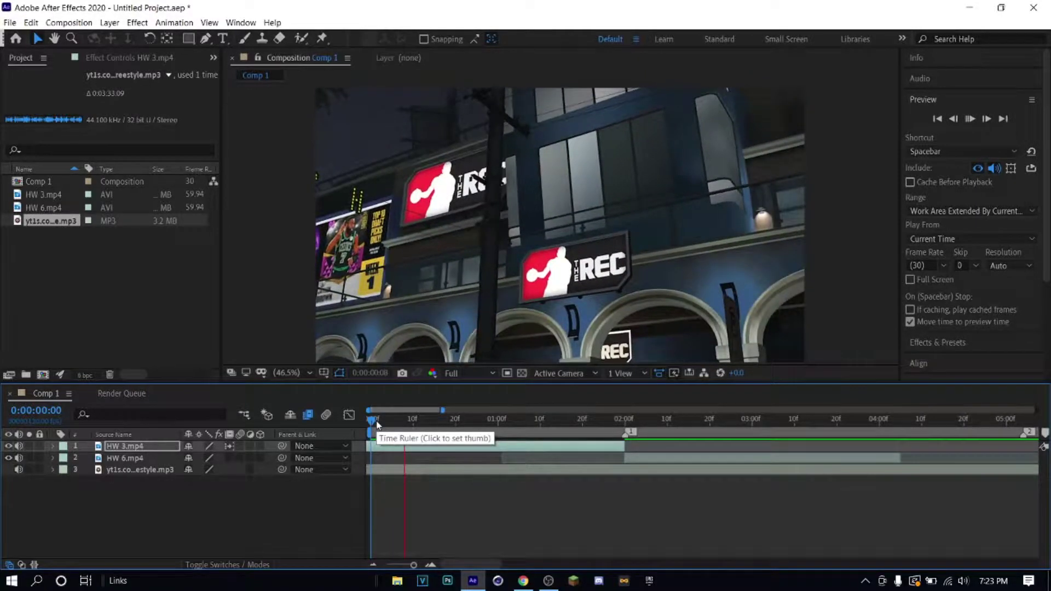
key("space")
key("space")
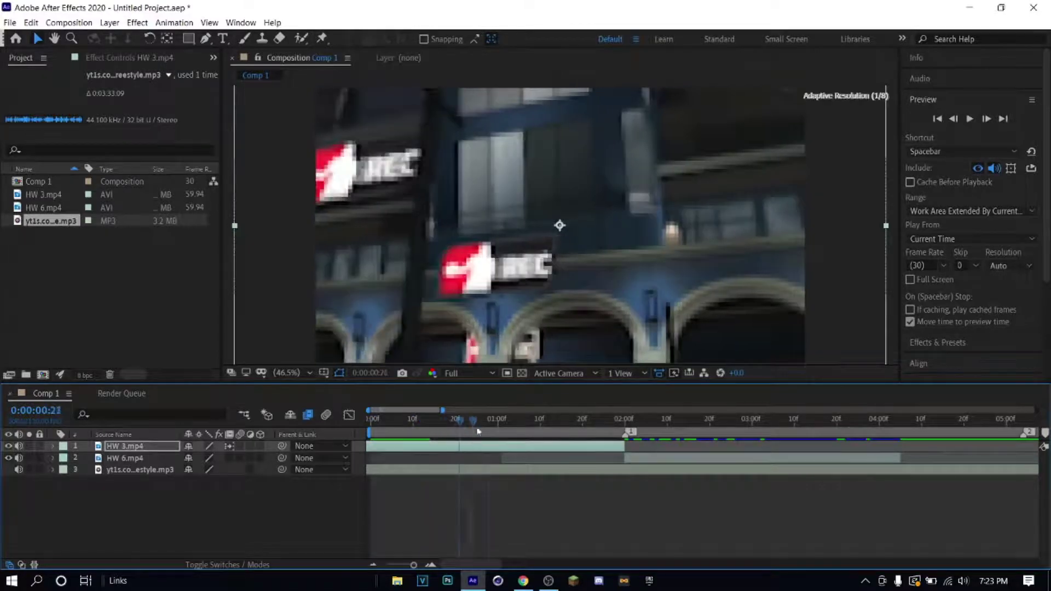
left_click_drag(378, 436, 314, 435)
key("space")
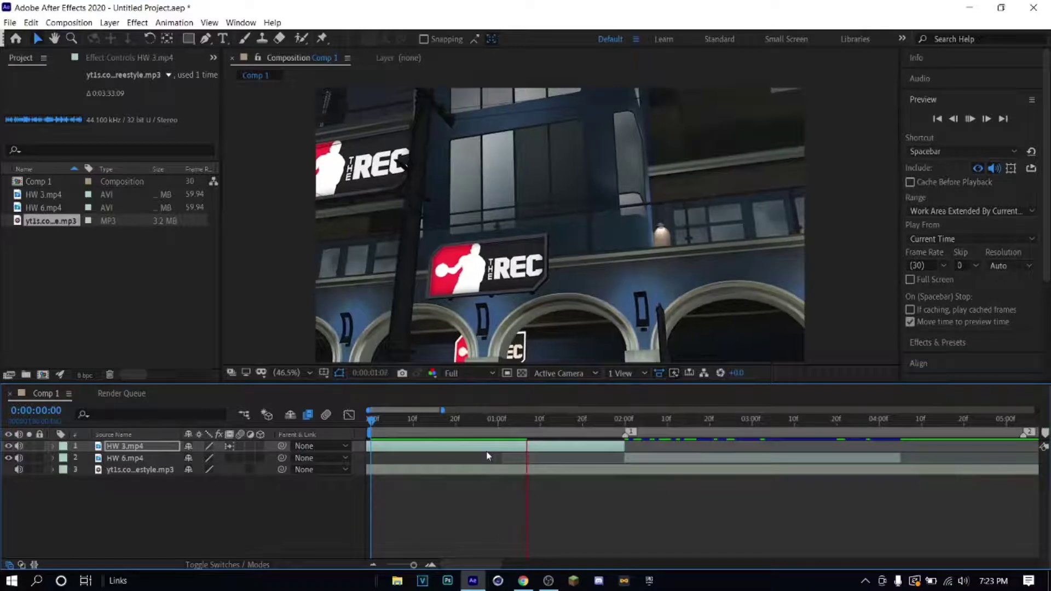
left_click_drag(413, 565, 412, 566)
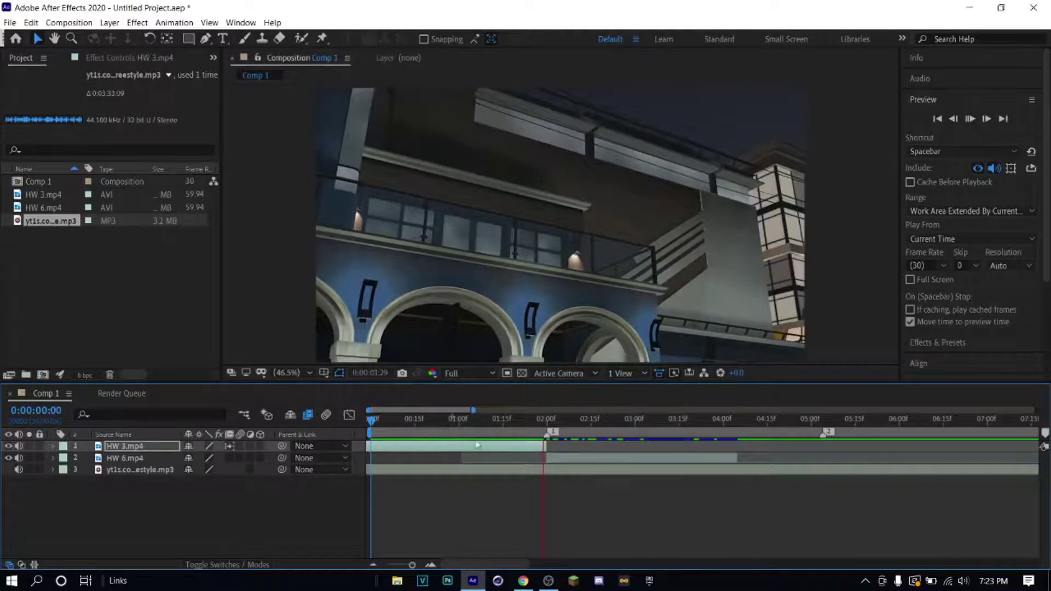
key("space")
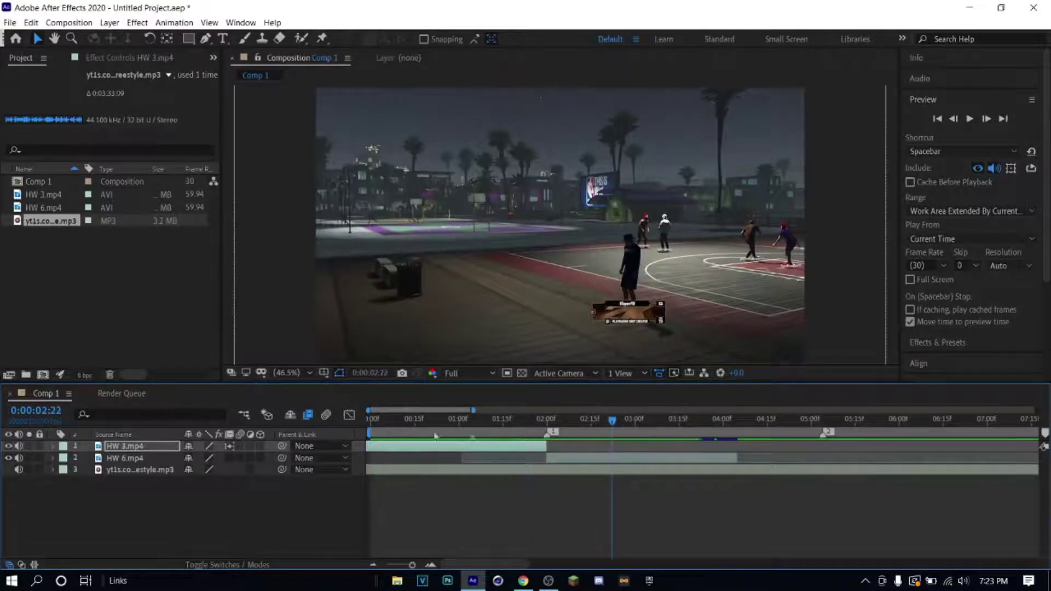
key("Home")
key("space")
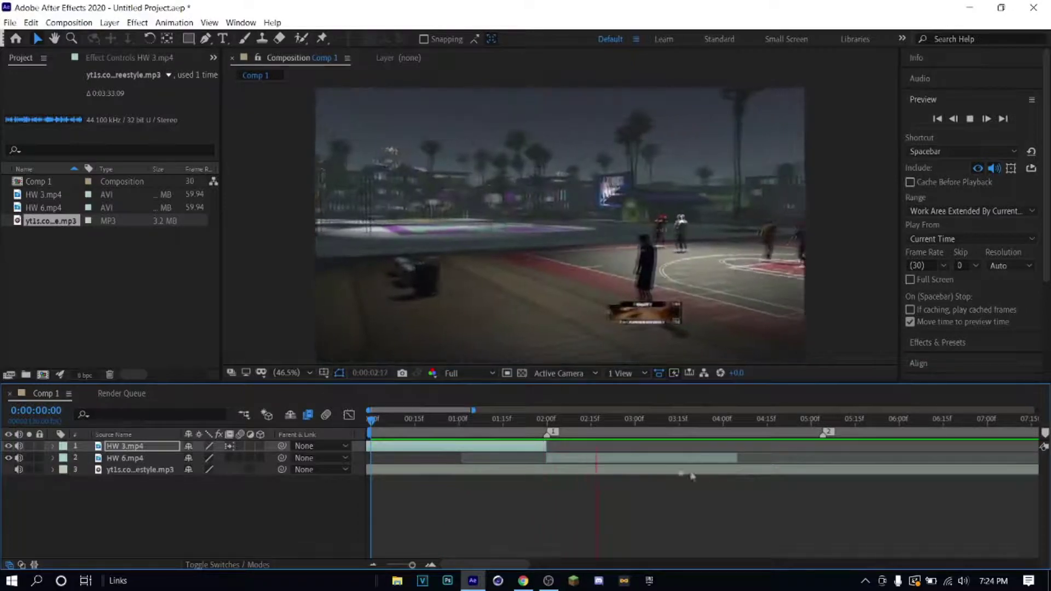
key("space")
- Enable Time Remapping on the HW 6.mp4 layer
left_click_drag(613, 422, 568, 460)
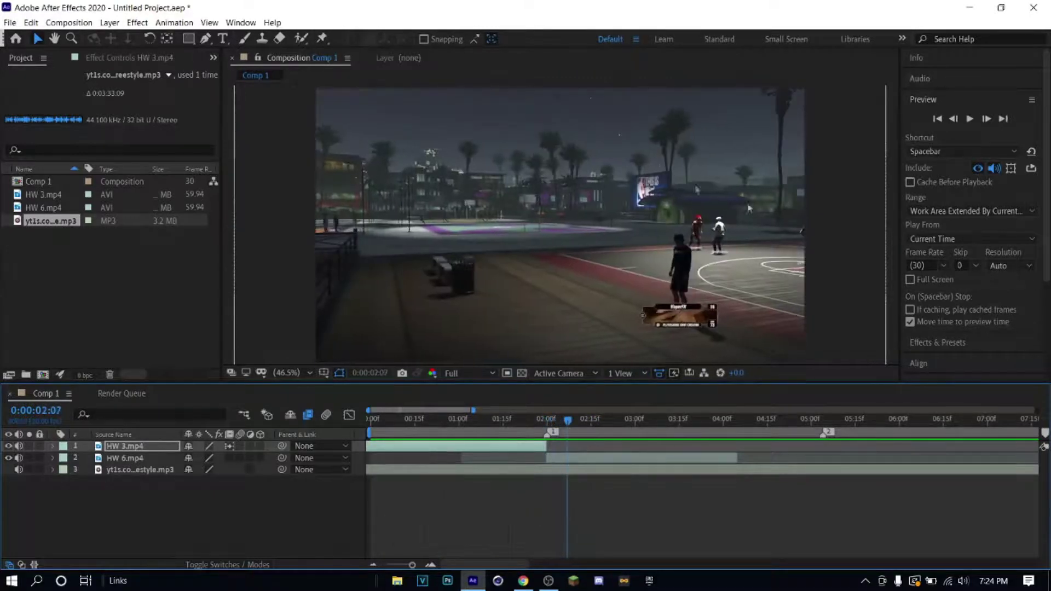
left_click(571, 459)
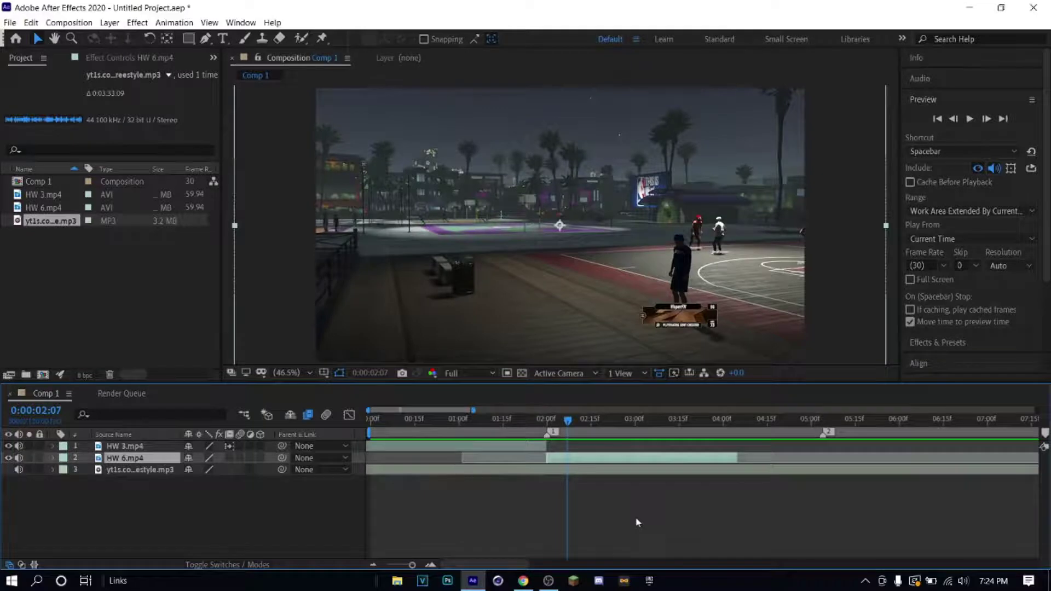
key("ctrl+alt+t")
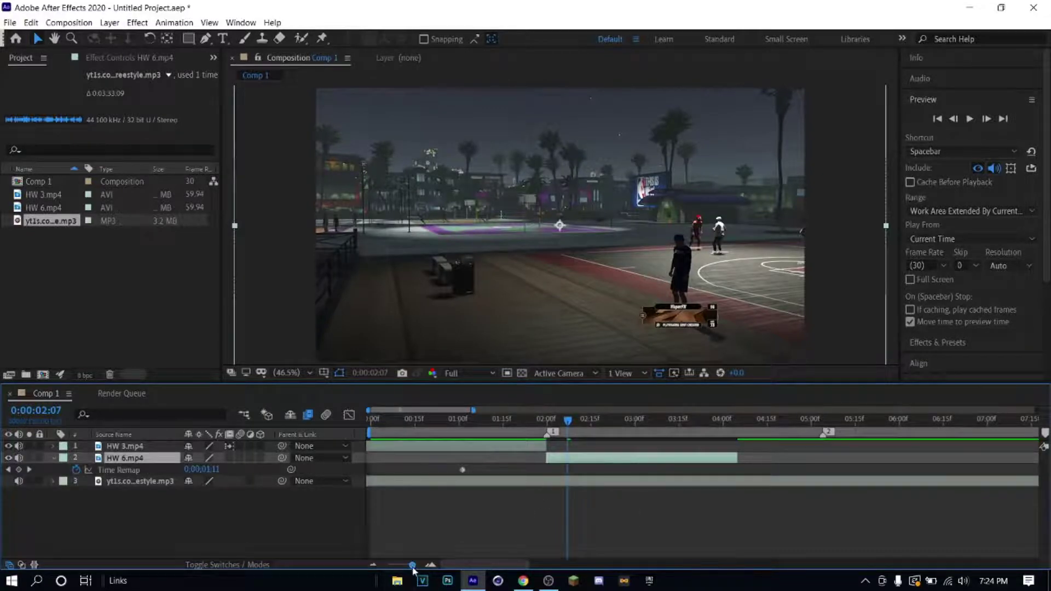
- Add a Time Remap keyframe on HW 6.mp4 at marker 1 (0:00:02:00) with the value 0;00;01;47
left_click_drag(411, 567, 420, 568)
left_click_drag(698, 425, 465, 422)
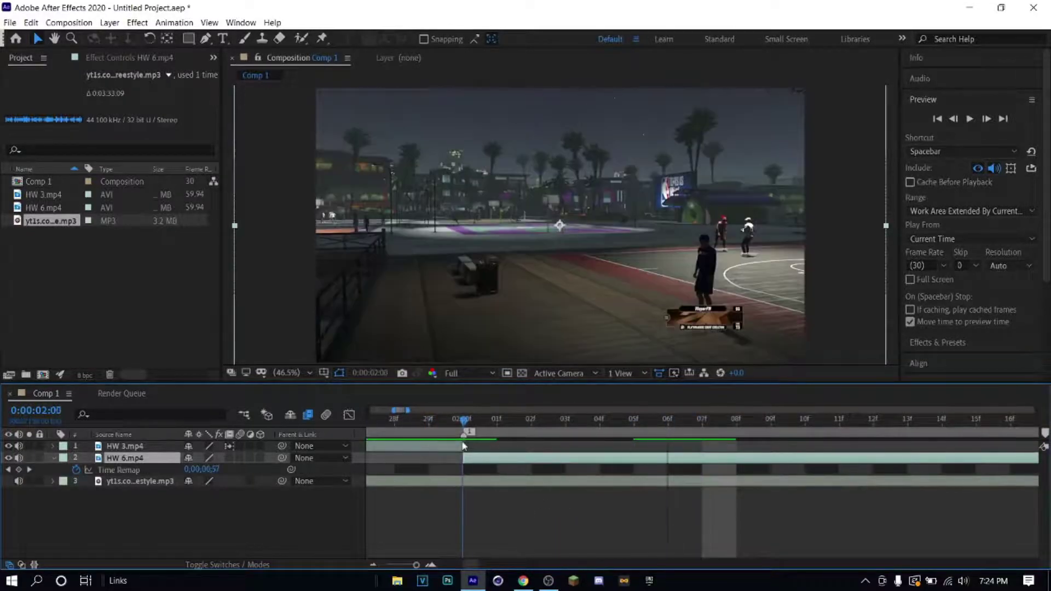
left_click_drag(206, 474, 237, 471)
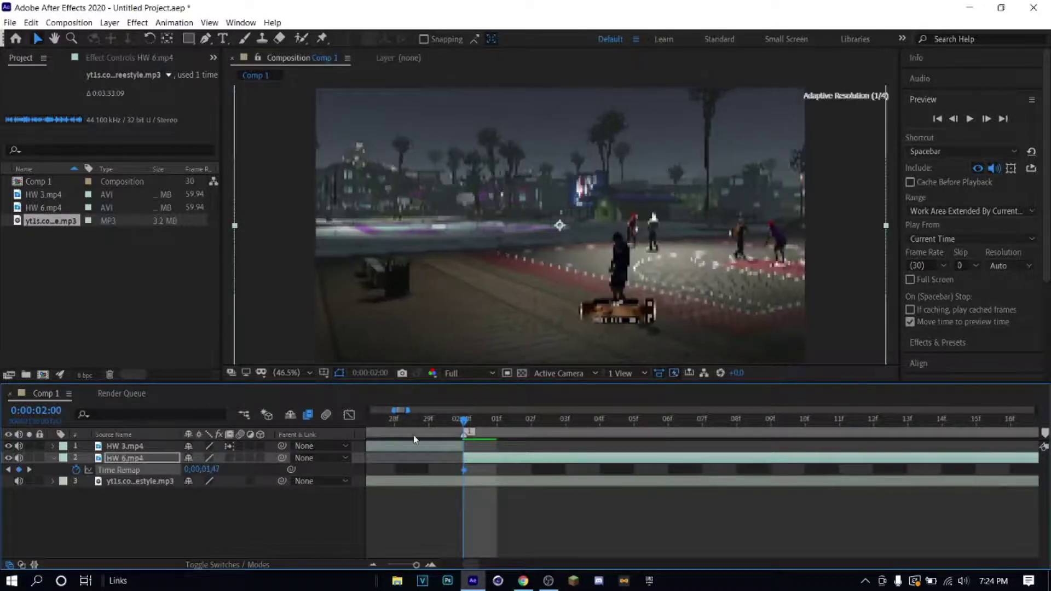
key("space")
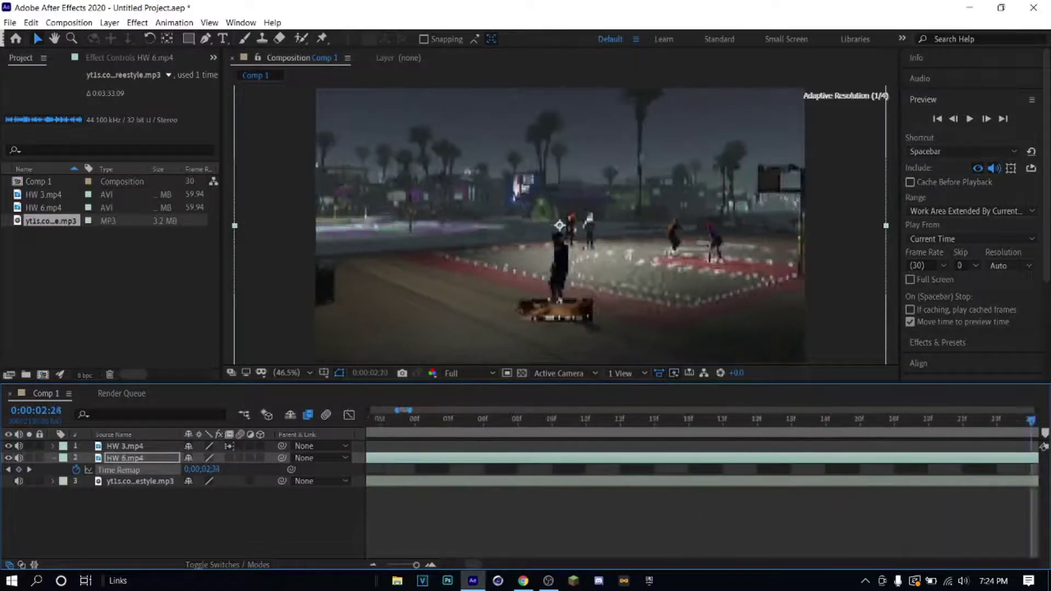
- Add a Time Remap keyframe on HW 6.mp4 at 0:00:04:04, near the clip's end, with the value 0;00;08;35
left_click_drag(1047, 421, 1048, 422)
left_click_drag(416, 565, 415, 565)
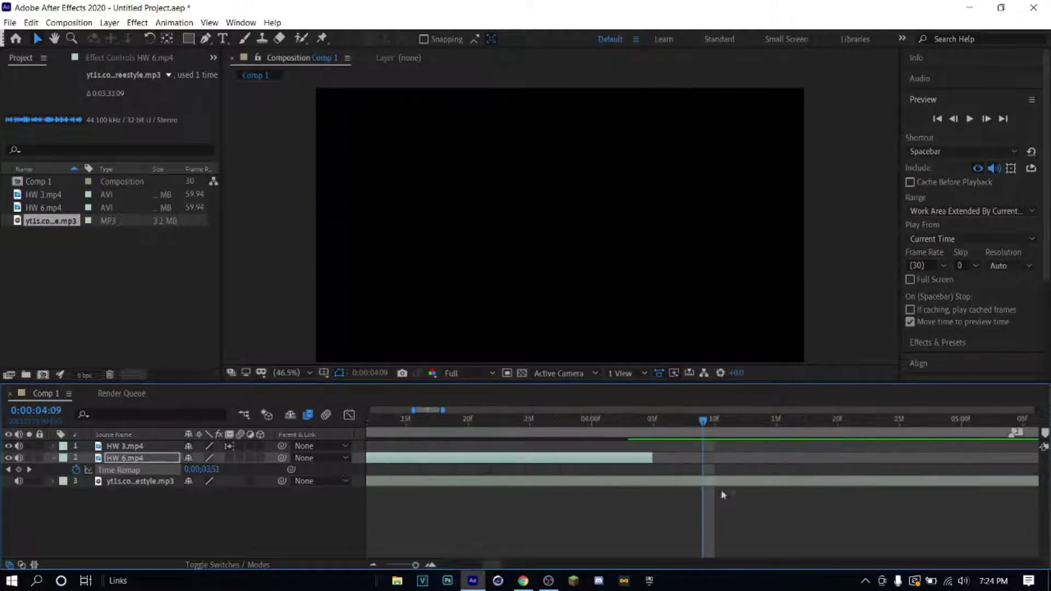
left_click_drag(705, 430, 673, 429)
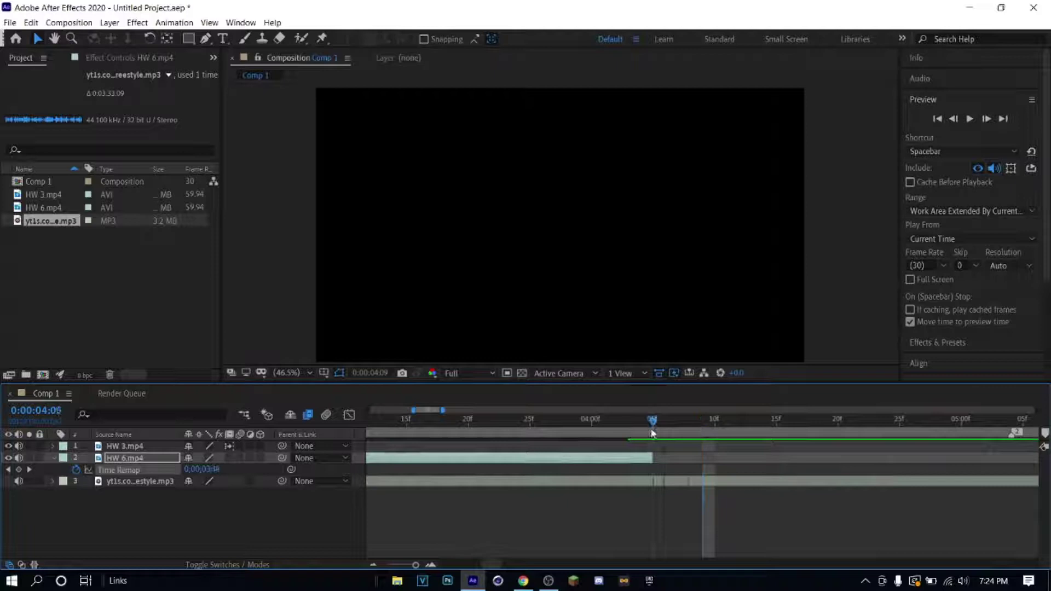
left_click_drag(649, 434, 640, 432)
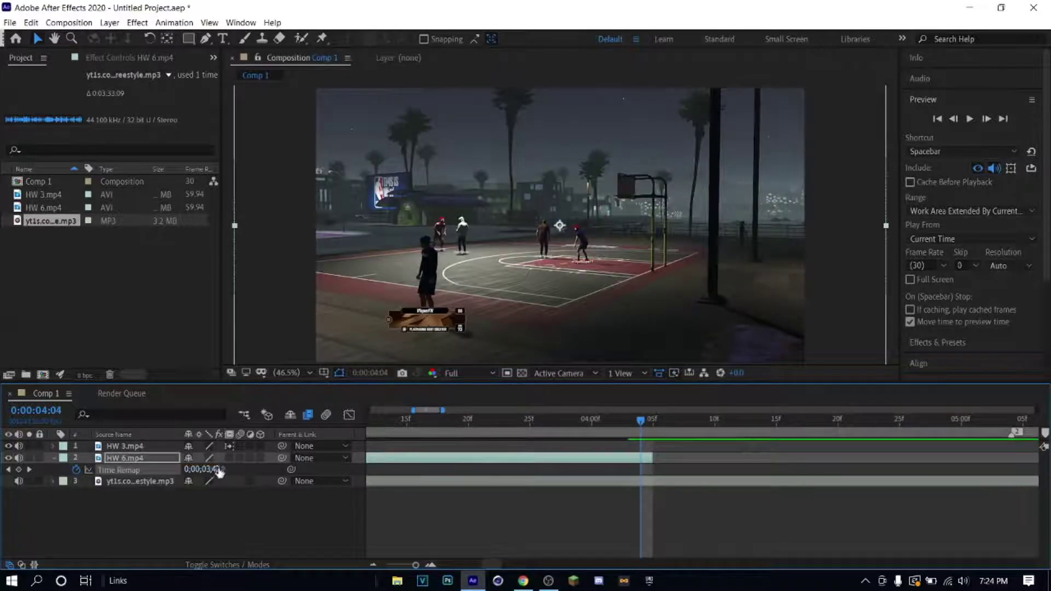
left_click(297, 374)
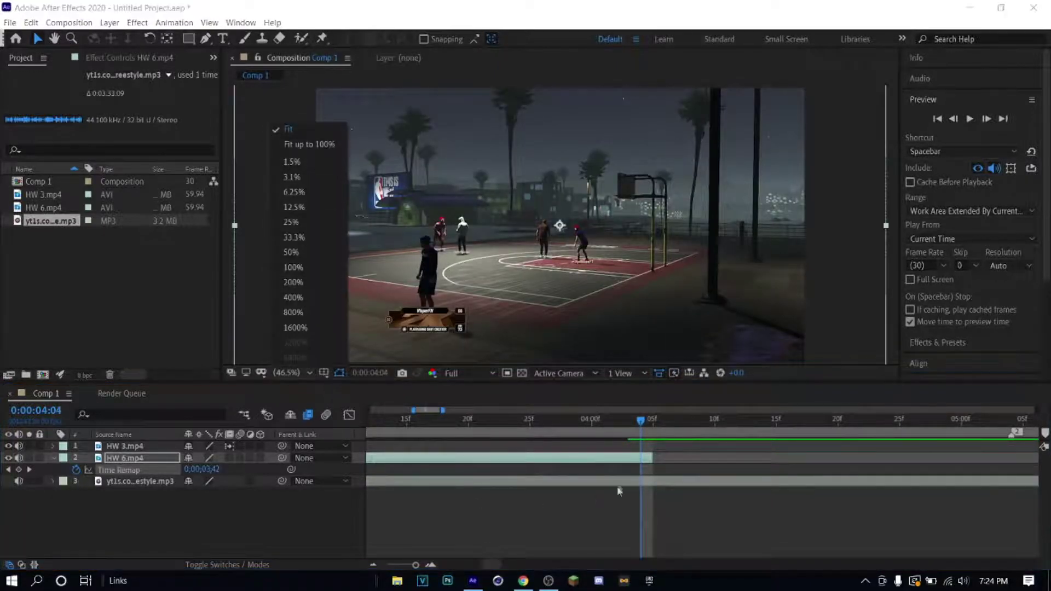
left_click(650, 419)
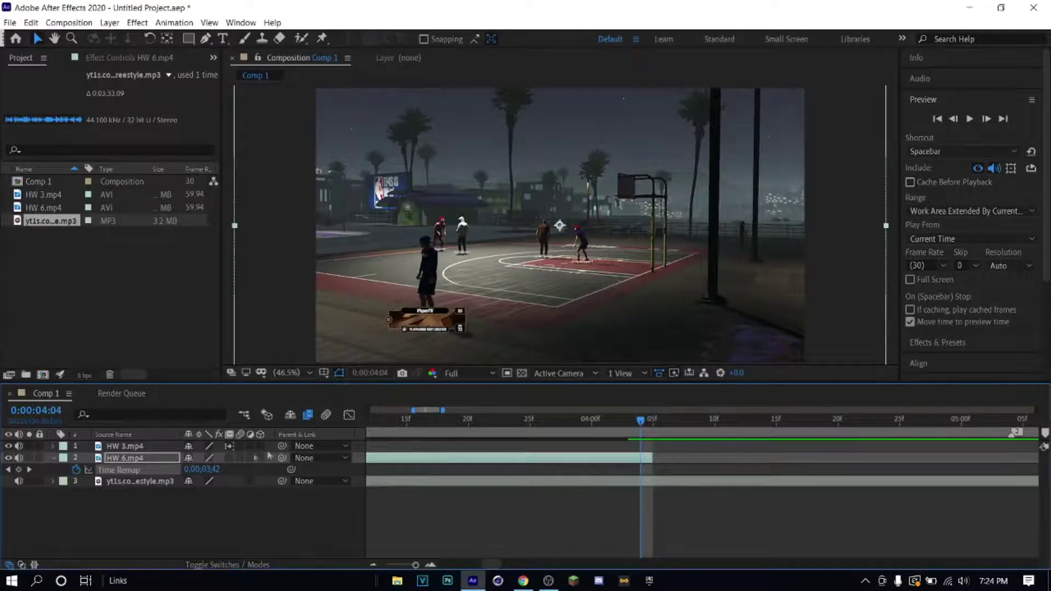
left_click_drag(213, 469, 268, 469)
left_click_drag(395, 472, 417, 475)
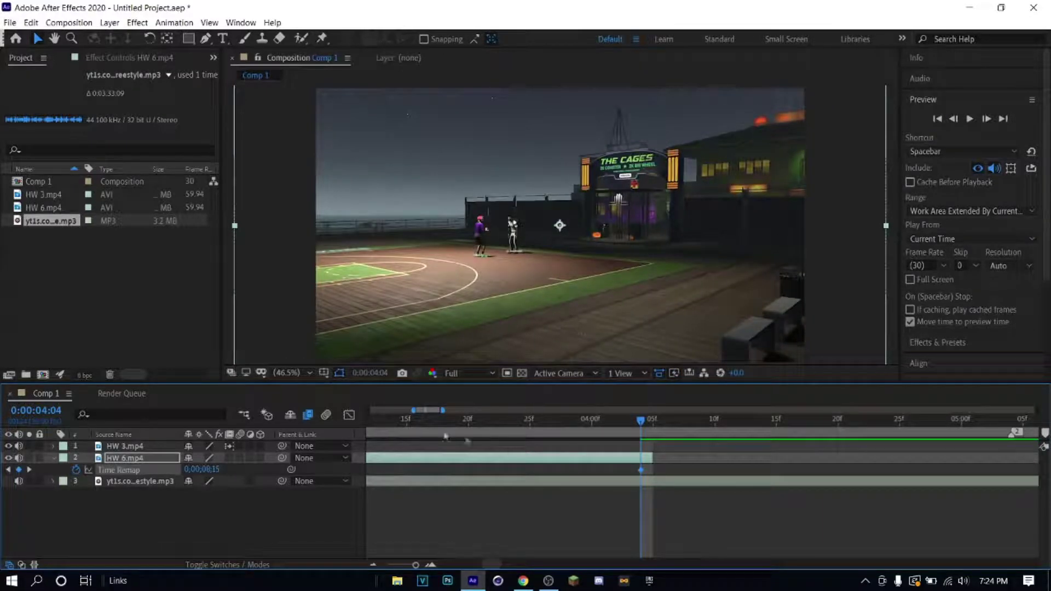
left_click_drag(215, 472, 226, 472)
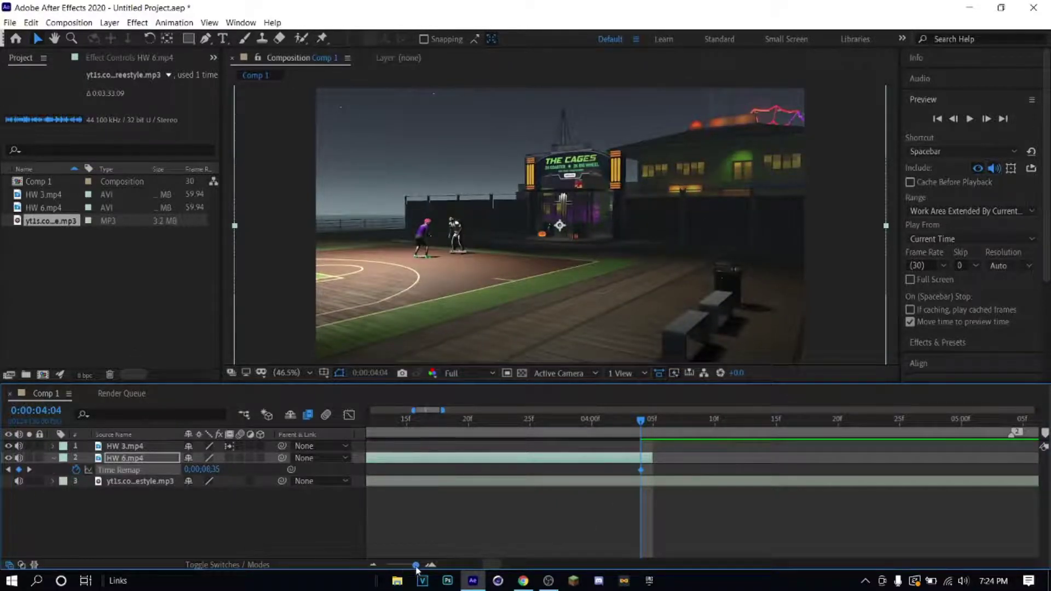
- Apply Easy Ease to HW 6.mp4's Time Remap keyframes at marker 1 and 0:00:04:04, and show them in the Graph Editor
left_click_drag(416, 567, 414, 569)
left_click_drag(725, 466, 482, 478)
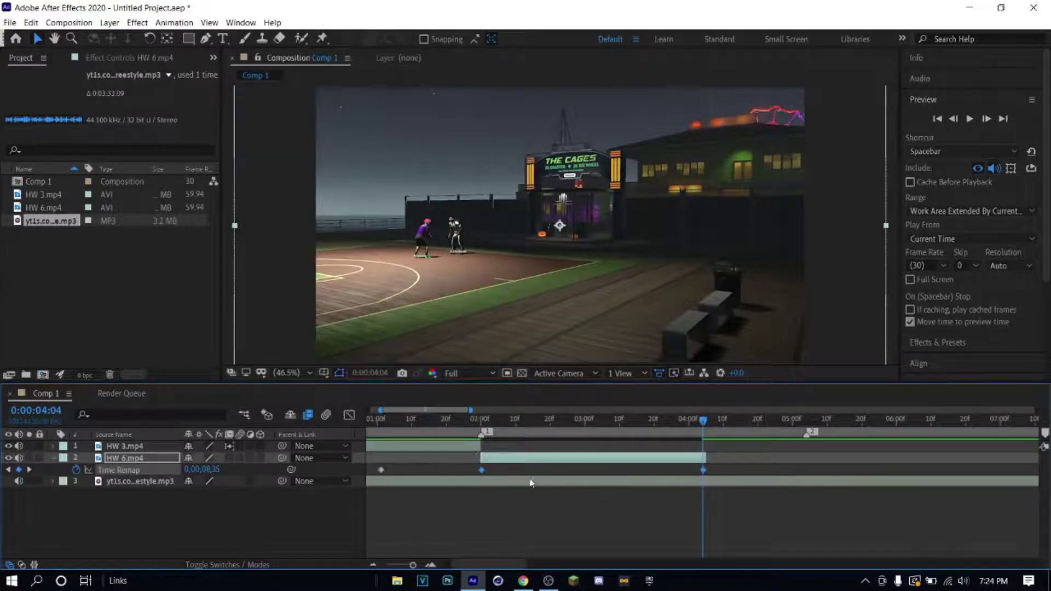
left_click(349, 414)
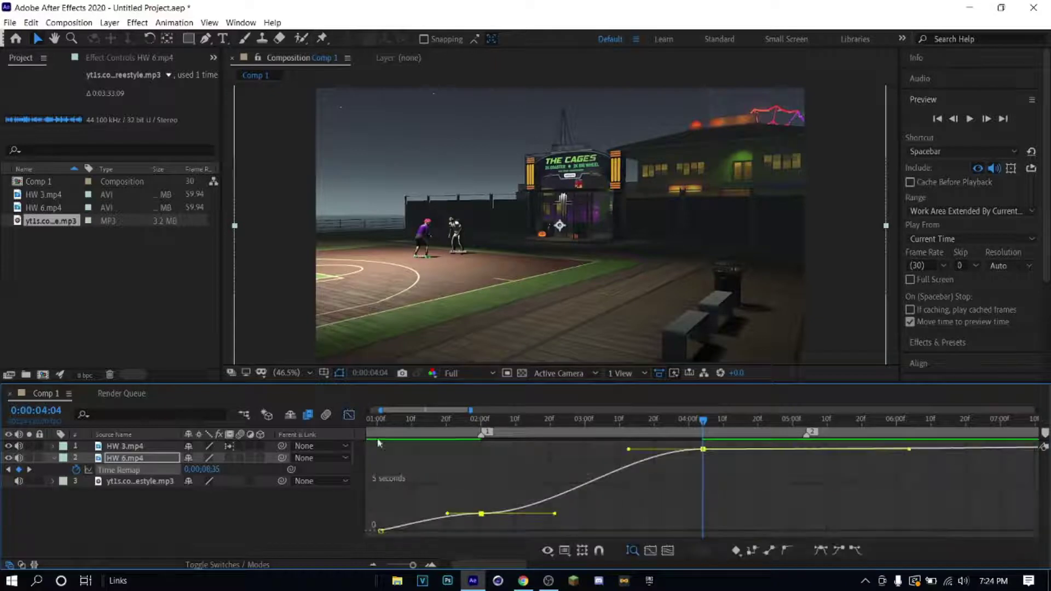
- Reshape HW 6.mp4's Time Remap curve with near-vertical handles at marker 1 and 0:00:04:04, giving fast ends and a slow middle
left_click_drag(702, 420, 570, 446)
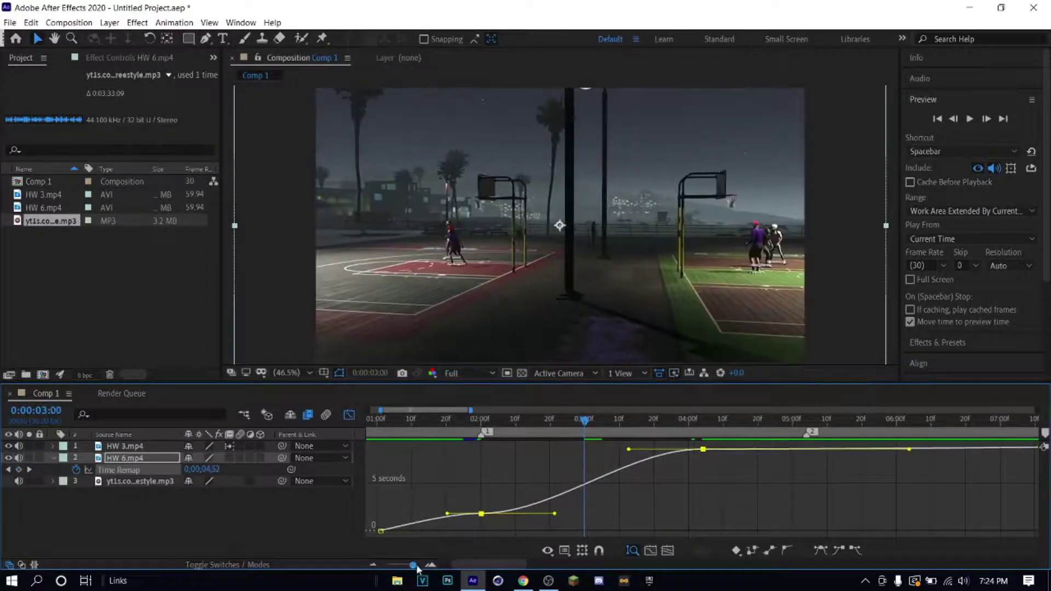
left_click_drag(415, 566, 425, 567)
left_click(379, 567)
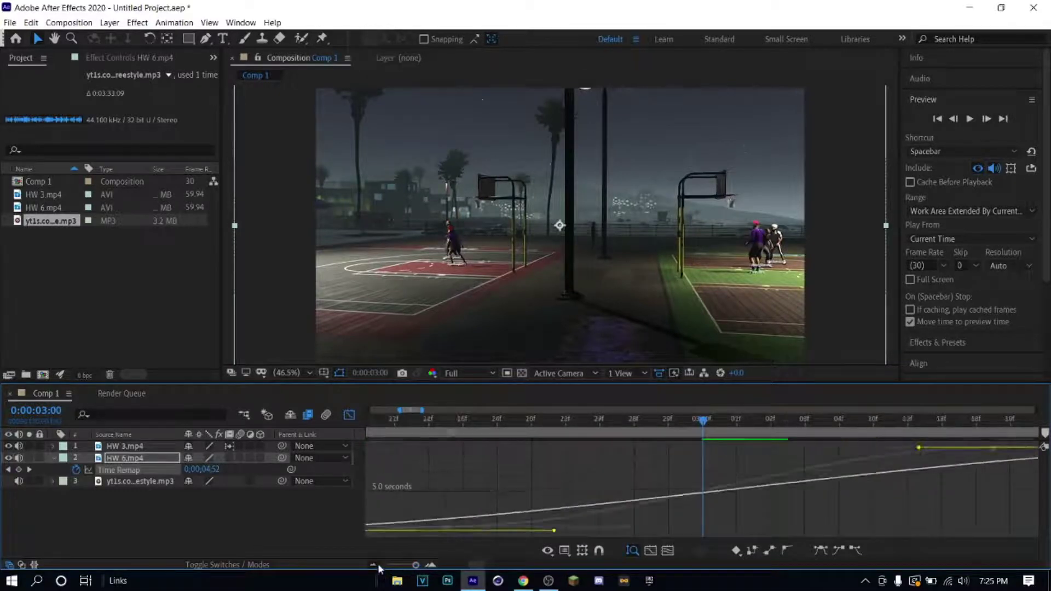
left_click(465, 536)
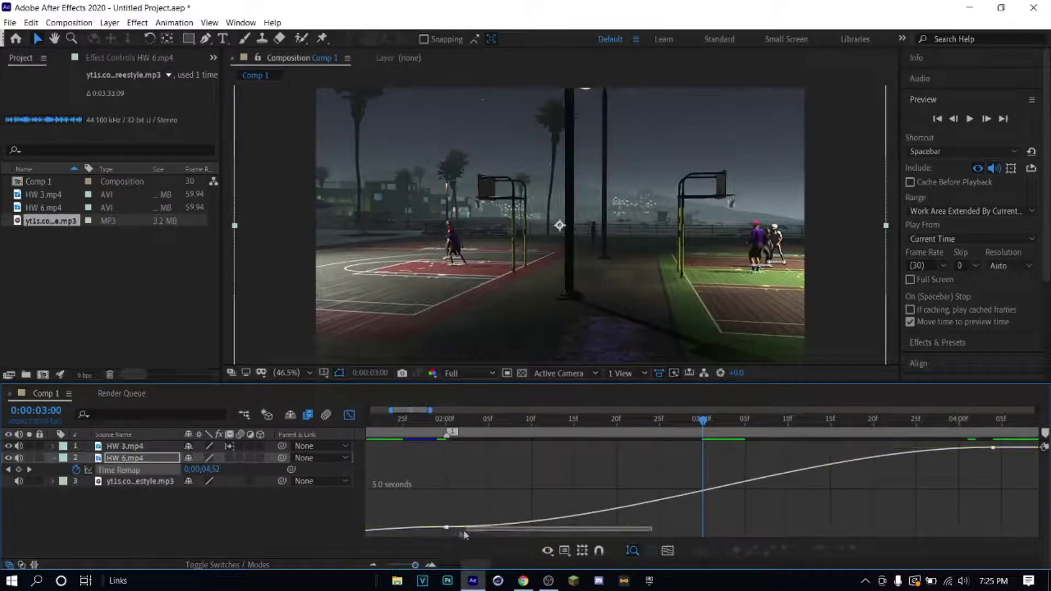
mouse_move(432, 495)
left_mouse_down()
mouse_move(474, 550)
mouse_move(476, 512)
left_mouse_up()
left_click_drag(628, 529, 432, 445)
left_click_drag(816, 451, 1015, 526)
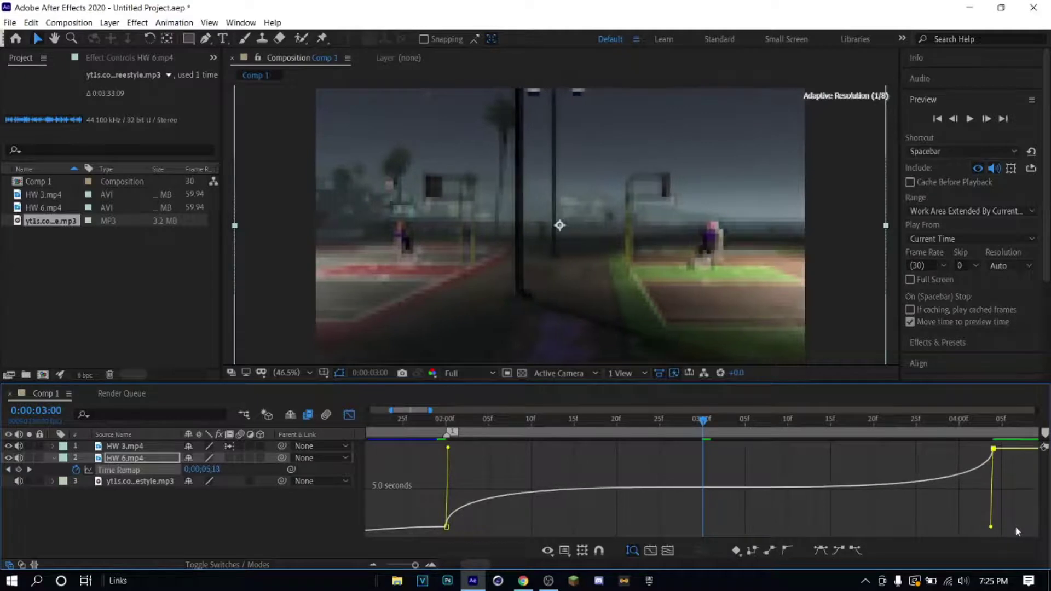
- Play the composition from the start to review HW 6.mp4's fast-slow-fast time remapping, and hide the Graph Editor
left_click(370, 566)
key("Home")
key("space")
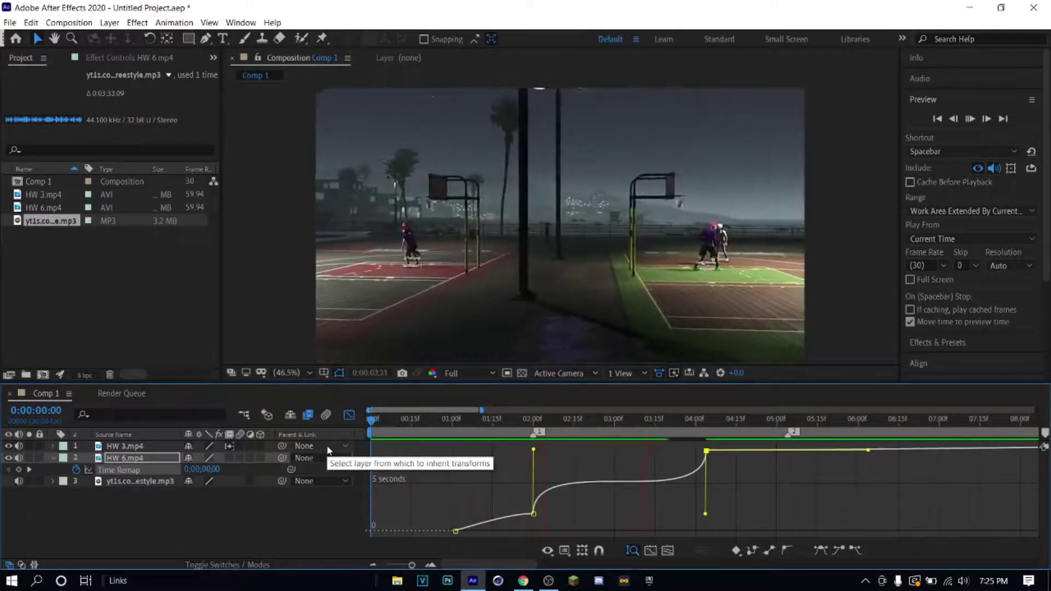
key("space")
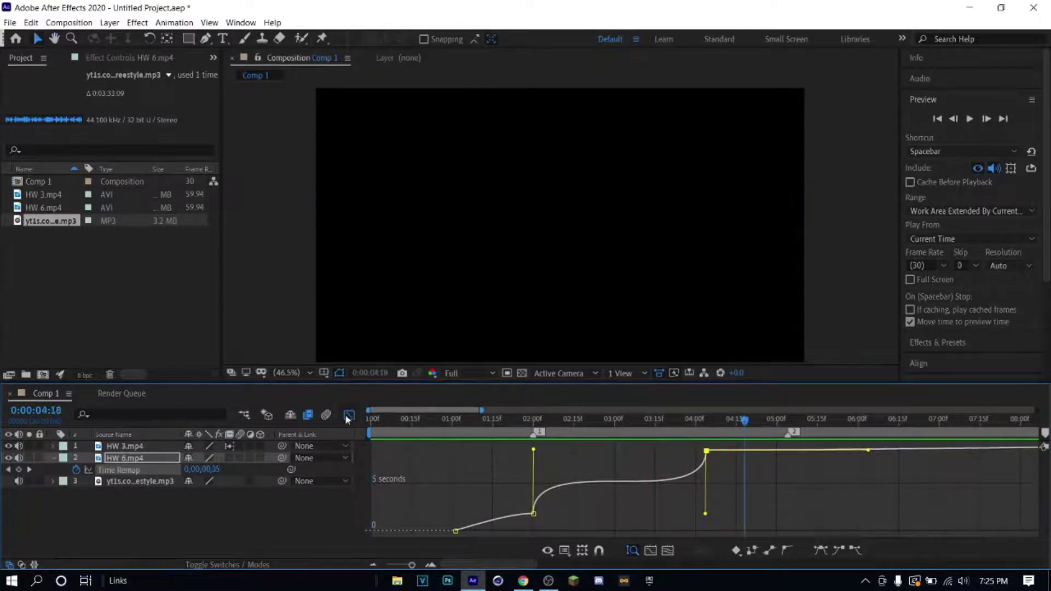
left_click(349, 415)
key("Home")
key("space")
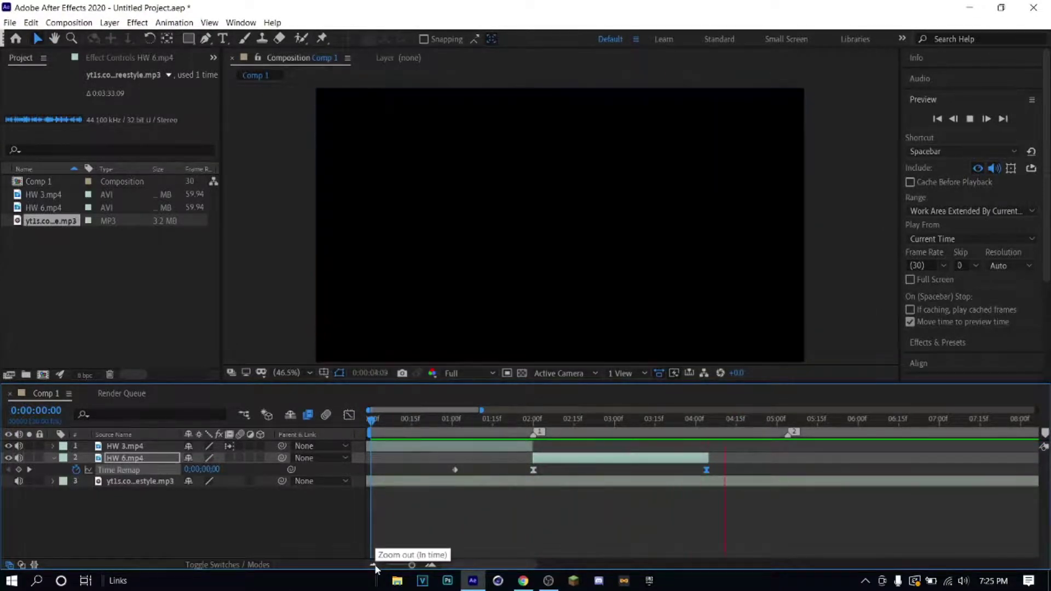
key("space")
- Try shortening the outgoing curve handle of HW 6.mp4's marker 1 Time Remap keyframe, and preview the motion
mouse_move(723, 423)
left_mouse_down()
mouse_move(694, 422)
mouse_move(703, 422)
left_mouse_up()
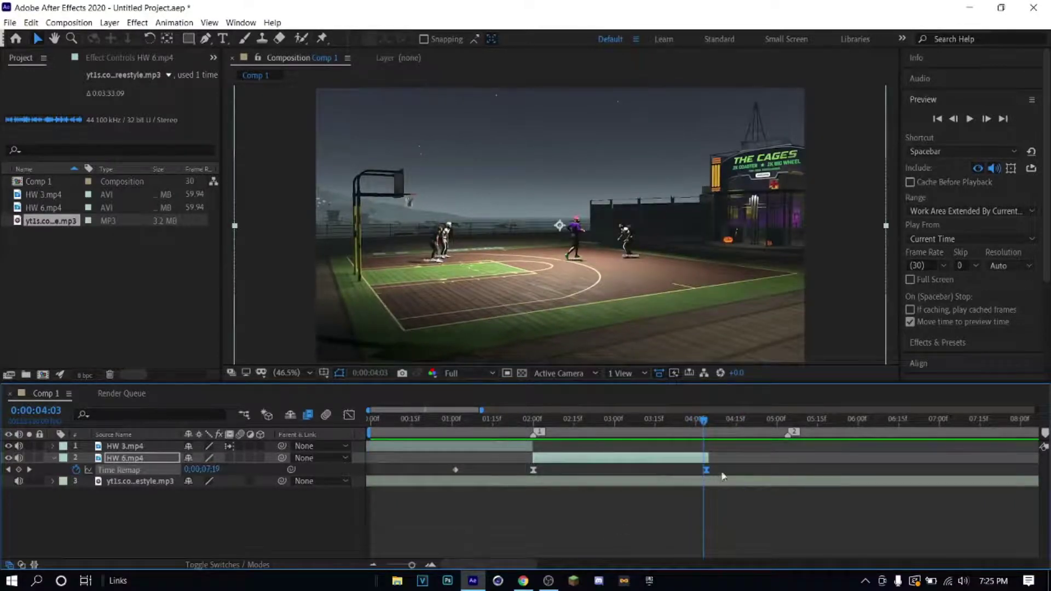
left_click(348, 415)
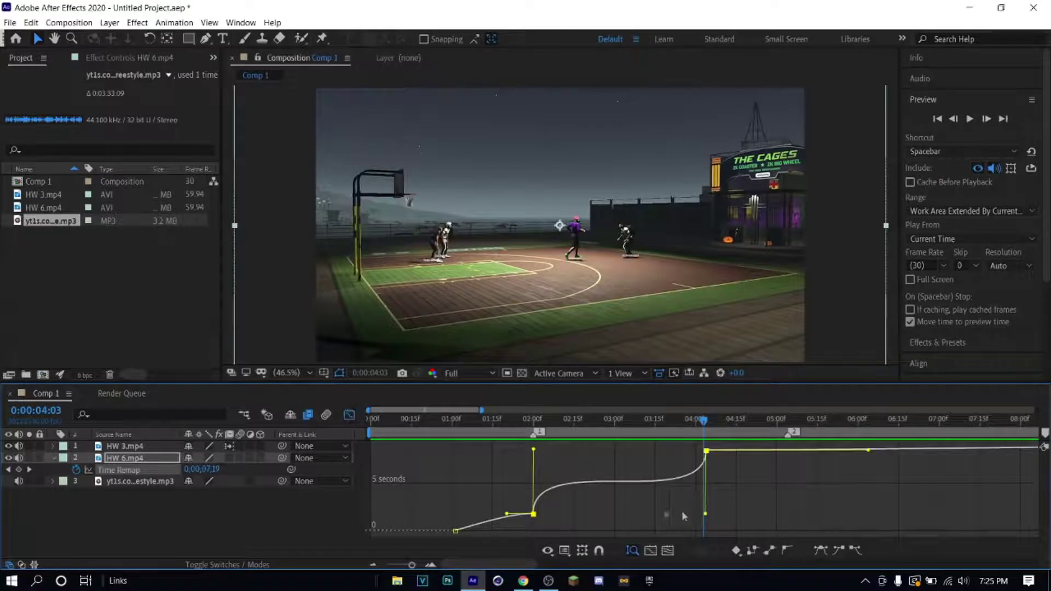
left_click(534, 452)
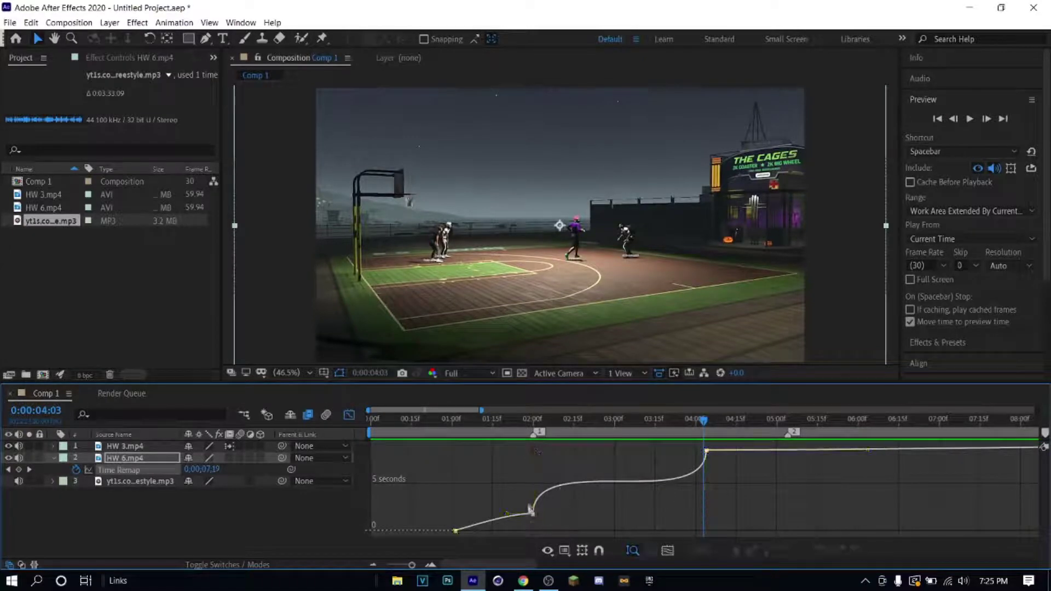
left_click(531, 513)
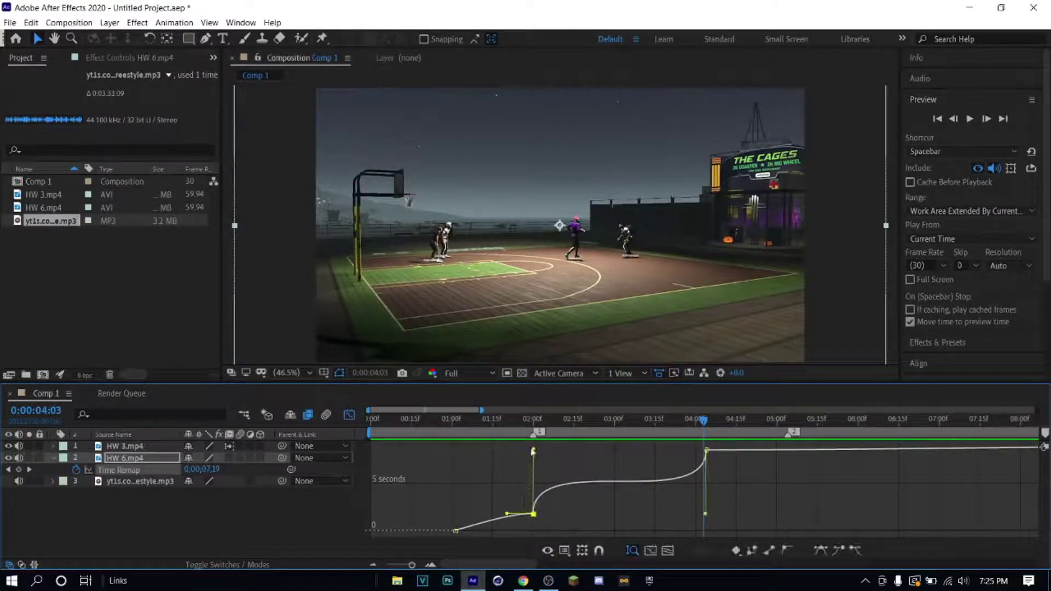
left_click_drag(536, 458, 537, 469)
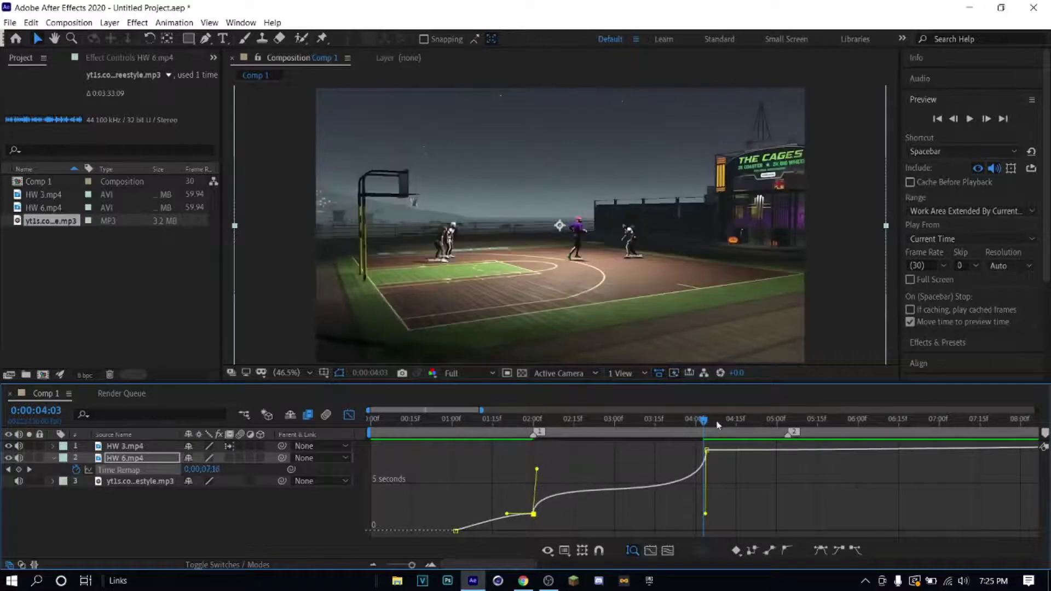
key("space")
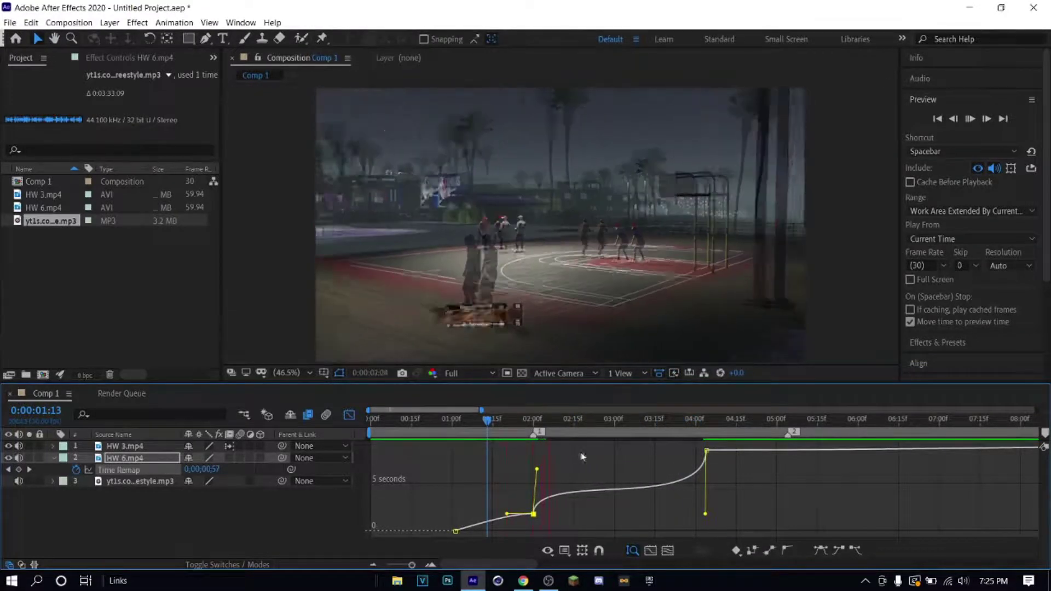
key("space")
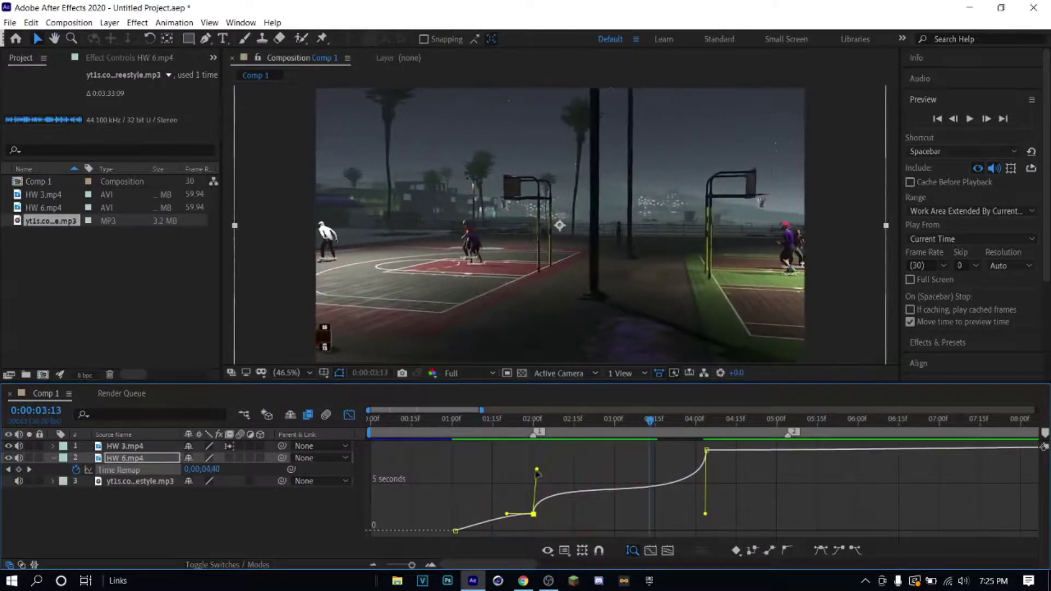
- Soften the incoming curve handle at 0:00:04:04, steepen the outgoing one at marker 1, and preview from 0:00:01:26
left_click_drag(706, 516, 682, 494)
left_click_drag(649, 430, 554, 439)
key("space")
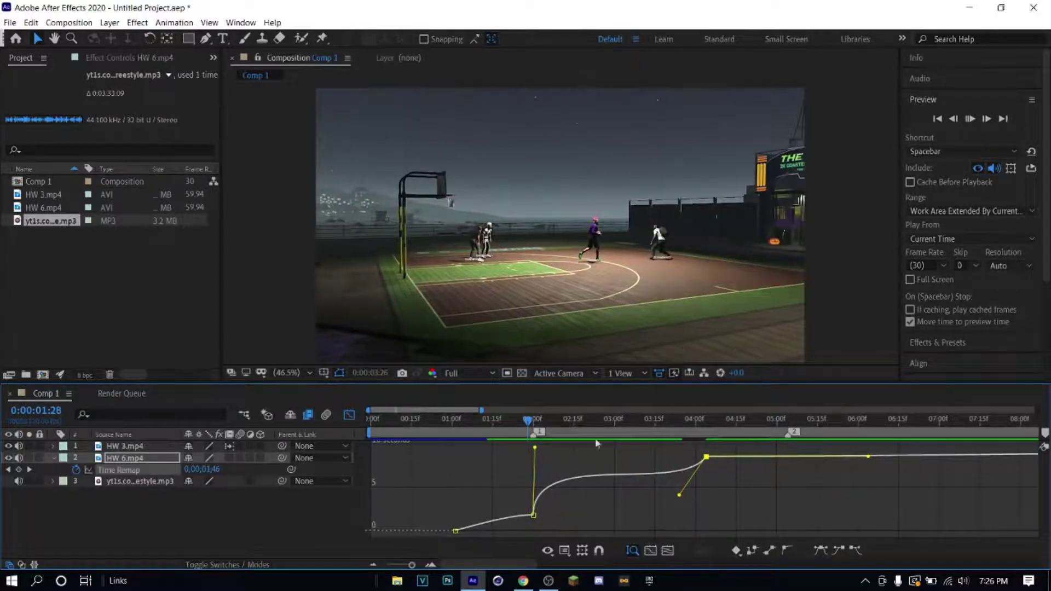
left_click(761, 422)
left_click(522, 432)
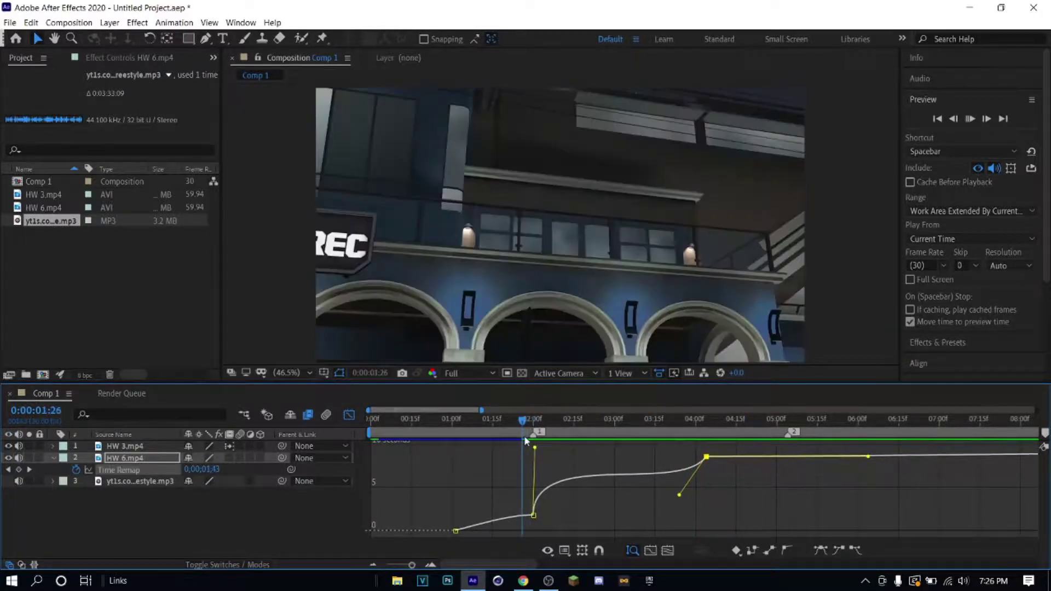
key("space")
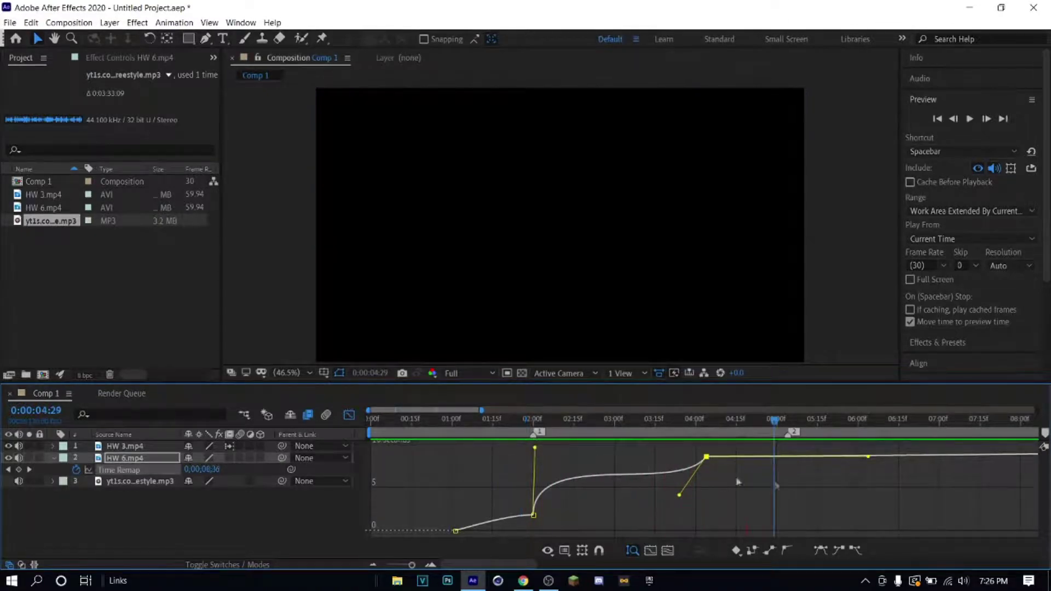
- Hide the Graph Editor, extend HW 6.mp4's end to marker 2, and move its 0:00:04:04 Time Remap keyframe to marker 2
key("shift+F3")
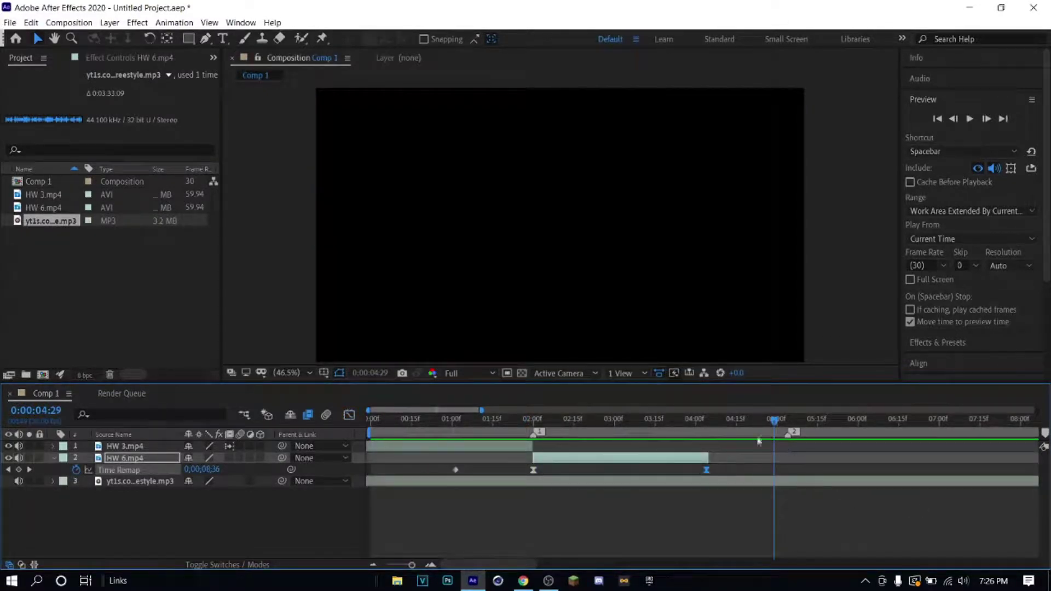
left_click_drag(776, 425, 694, 422)
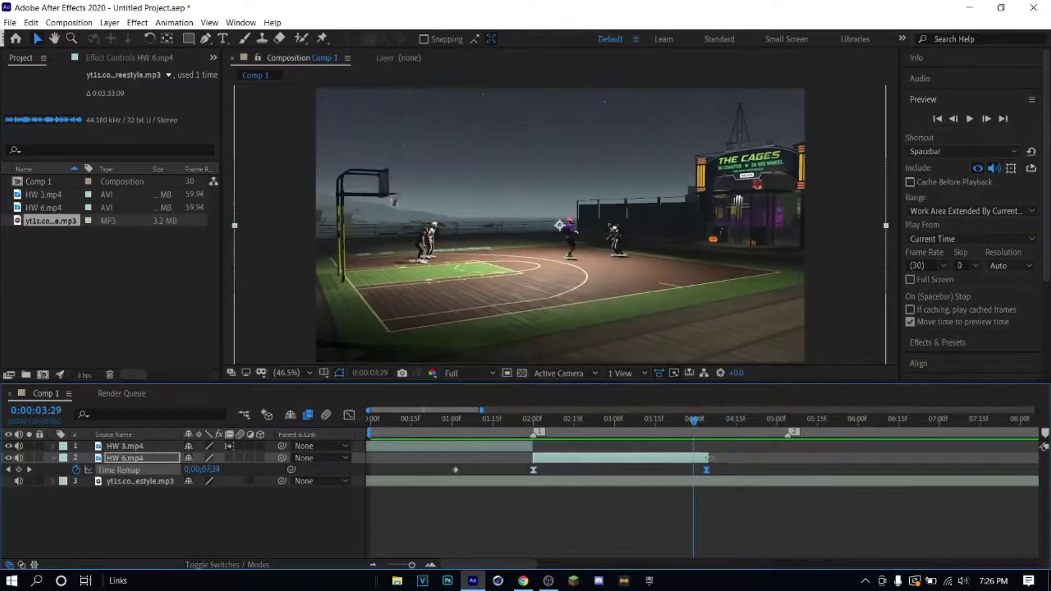
left_click_drag(411, 567, 440, 557)
left_click_drag(731, 460, 852, 461)
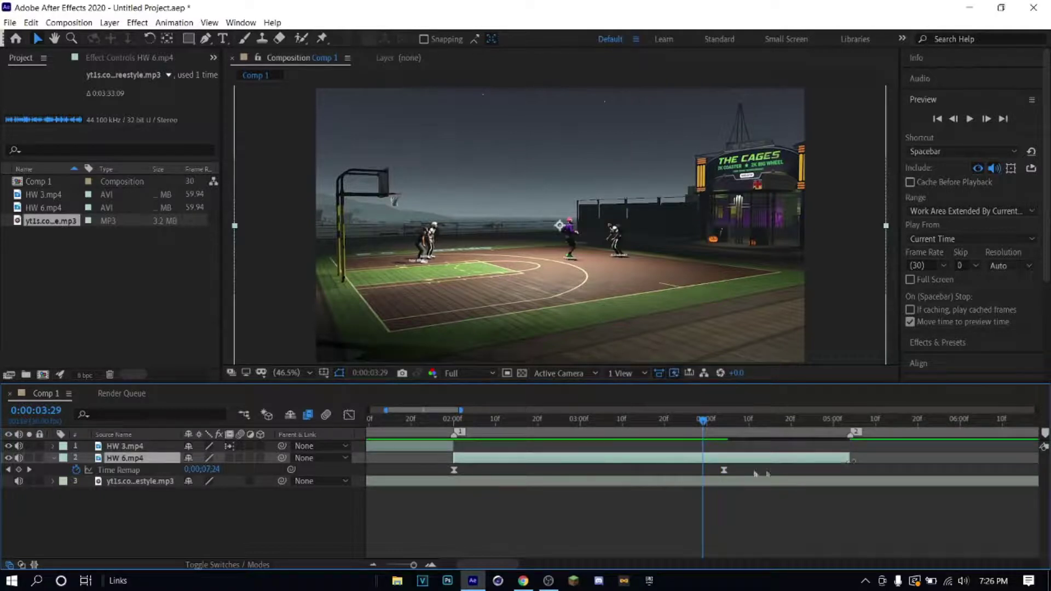
left_click_drag(724, 471, 850, 470)
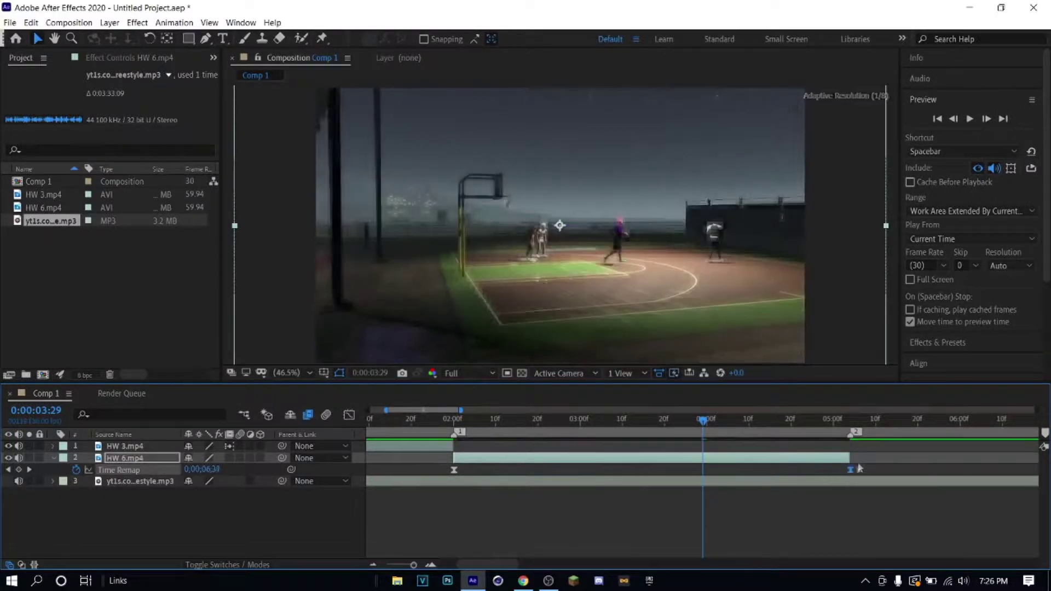
- Play the composition from 0:00:01:09 to review the extended HW 6.mp4, and select its Time Remap keyframes at markers 1 and 2
key("space")
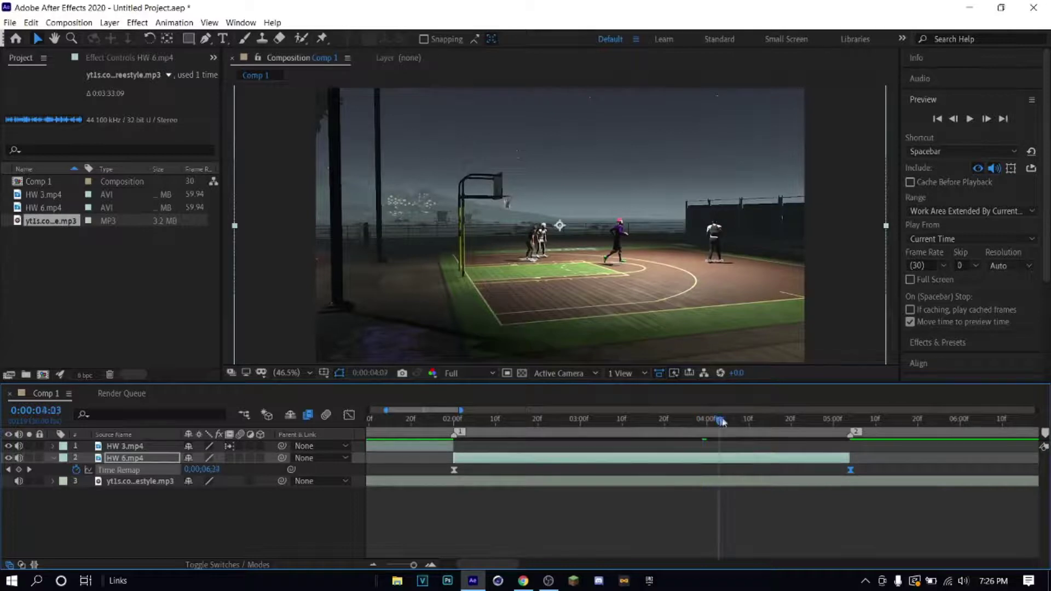
left_click_drag(415, 569, 405, 569)
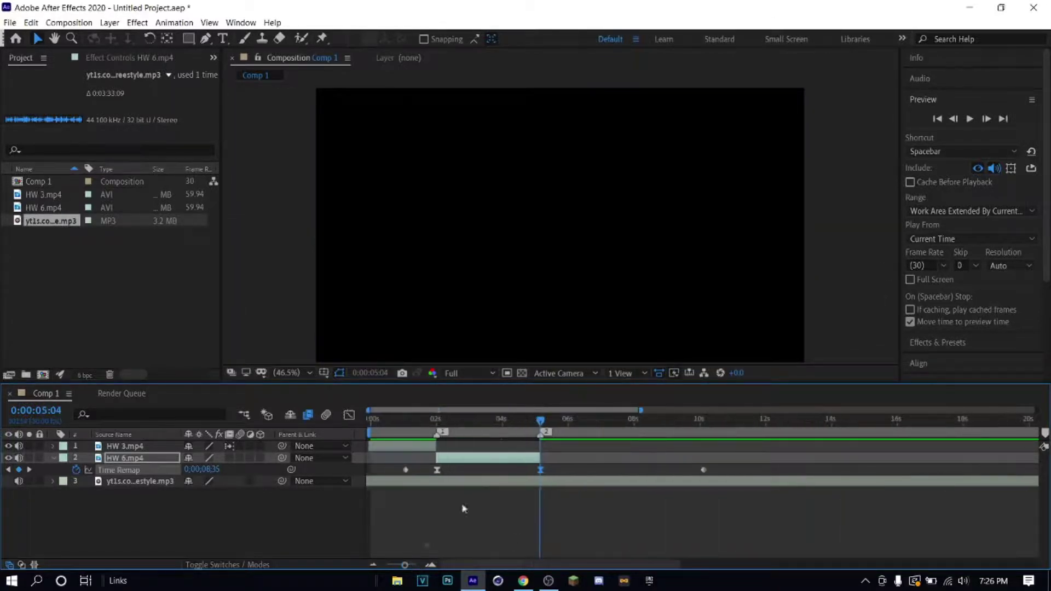
left_click_drag(539, 426, 285, 434)
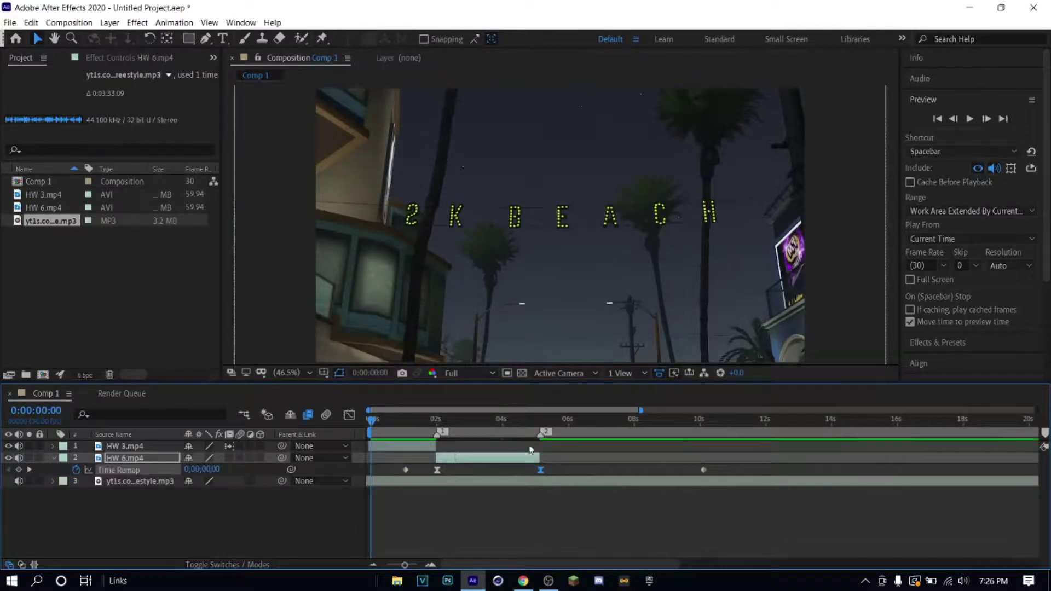
left_click_drag(373, 420, 414, 420)
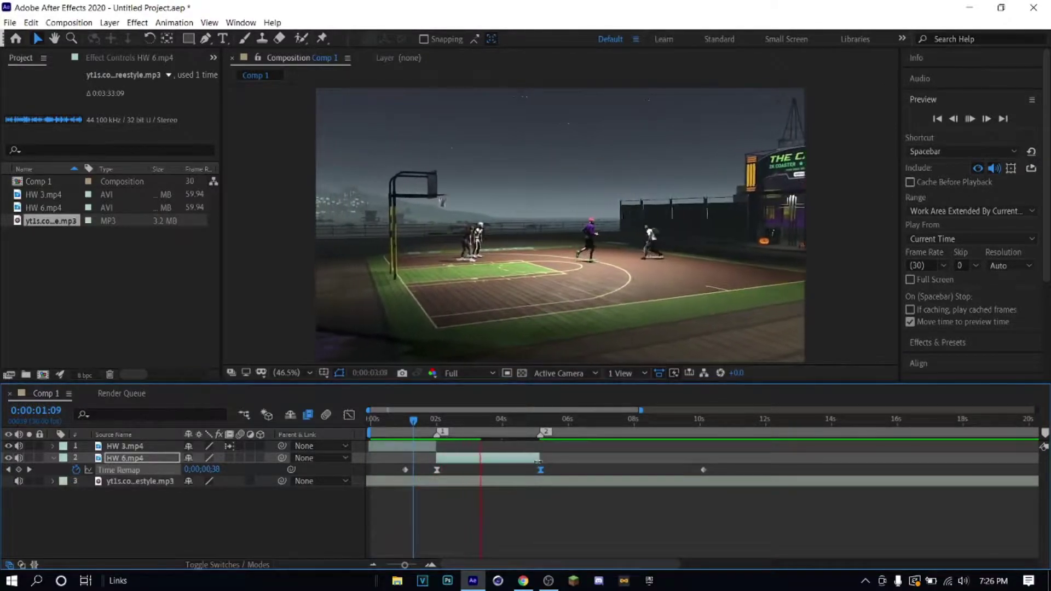
key("space")
left_click_drag(557, 468, 437, 473)
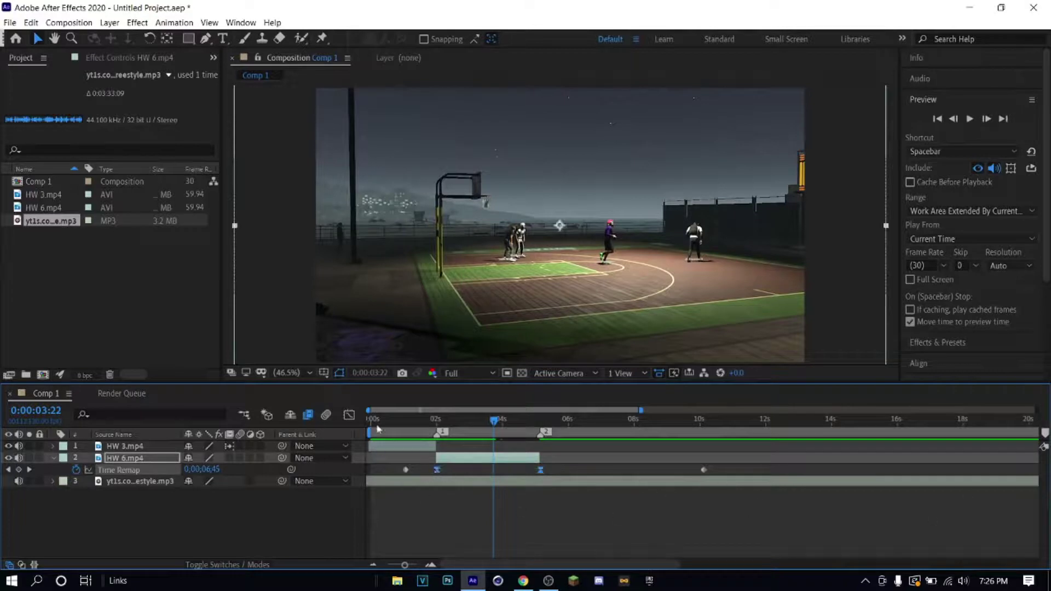
- Show HW 6.mp4's Time Remap curve in the Graph Editor and steepen the outgoing handle of its keyframe at marker 1
left_click(349, 414)
left_click_drag(475, 521, 433, 502)
left_click(444, 479)
left_click_drag(472, 535, 429, 496)
left_click_drag(407, 567, 415, 569)
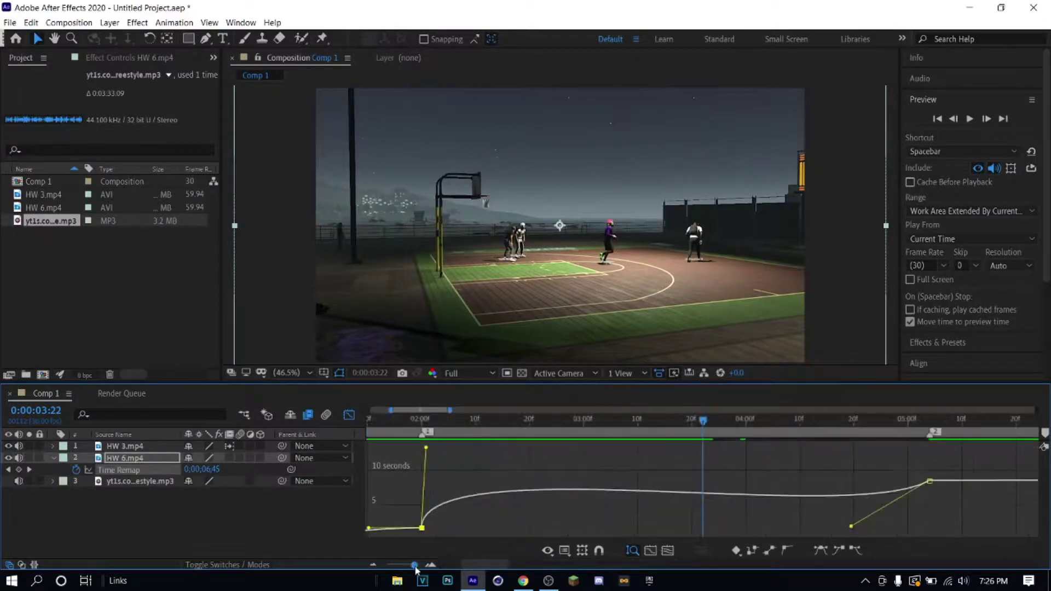
- Shorten and steepen the incoming curve handle at marker 2, readjust the outgoing handle at marker 1, and hide the Graph Editor
left_click_drag(852, 530, 926, 515)
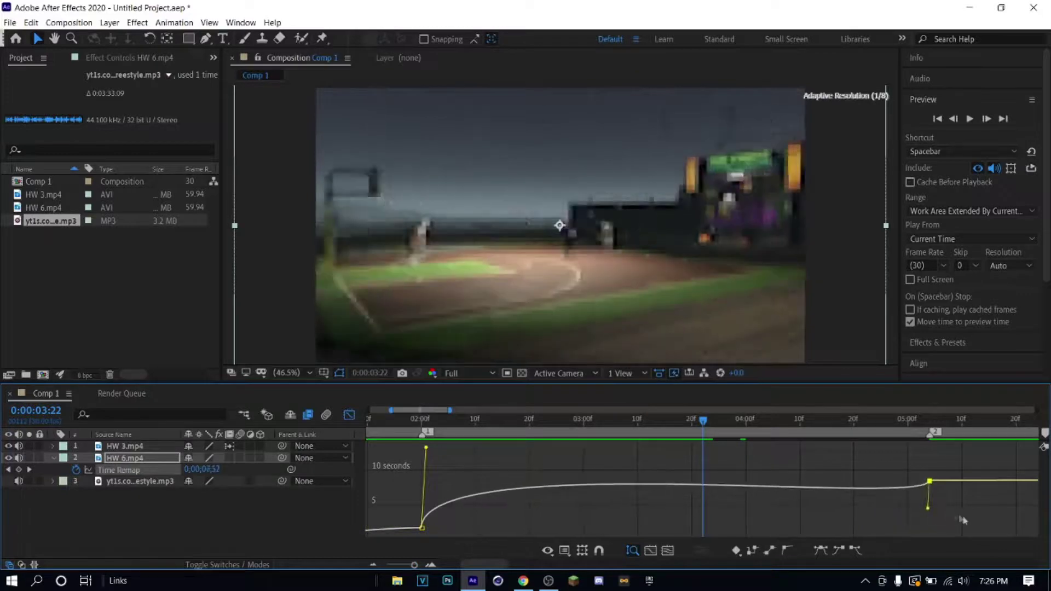
left_click_drag(425, 448, 423, 477)
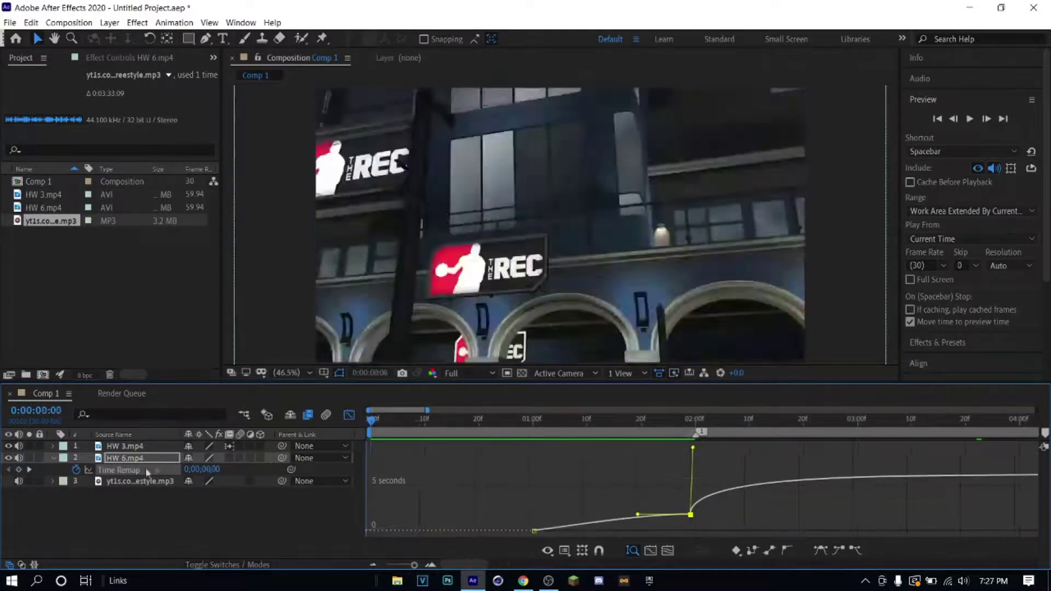
left_click(348, 415)
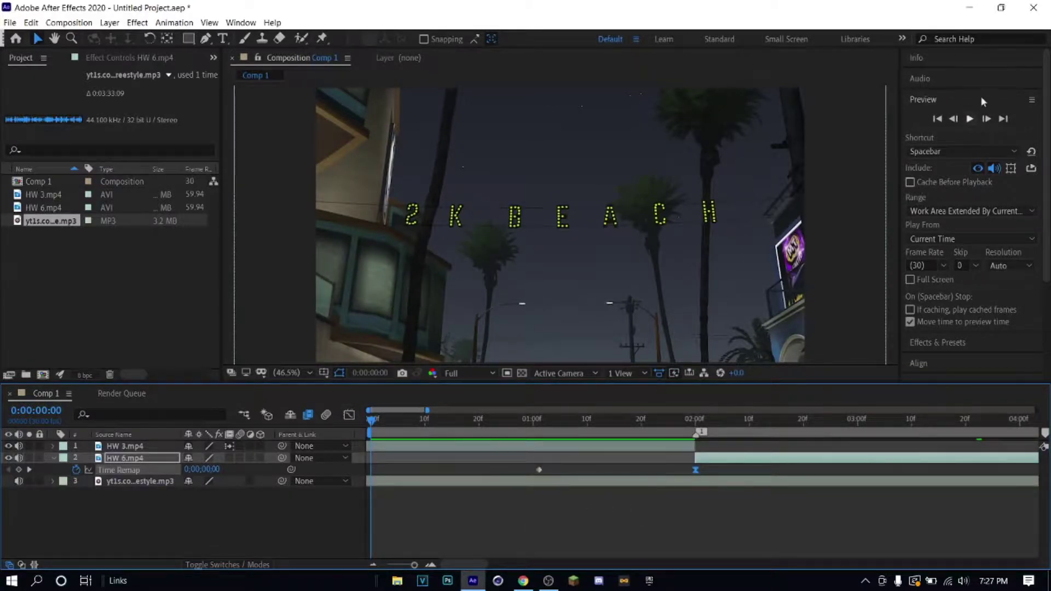
- Play the composition from 0:00:00:00 through marker 2 to review the eased motion of both clips against the song
key("space")
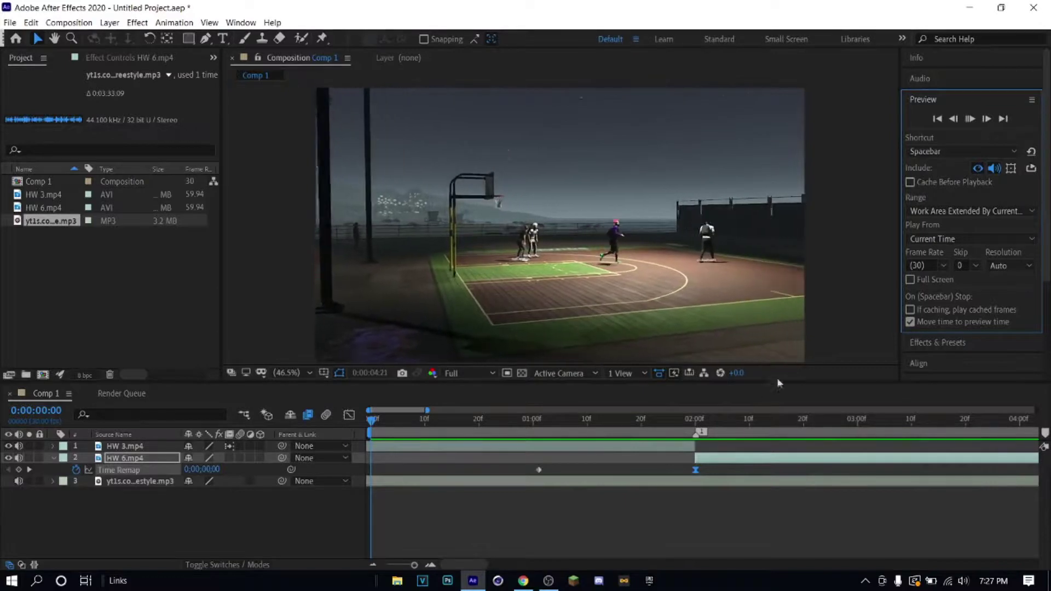
key("space")
left_click_drag(704, 421, 1, 427)
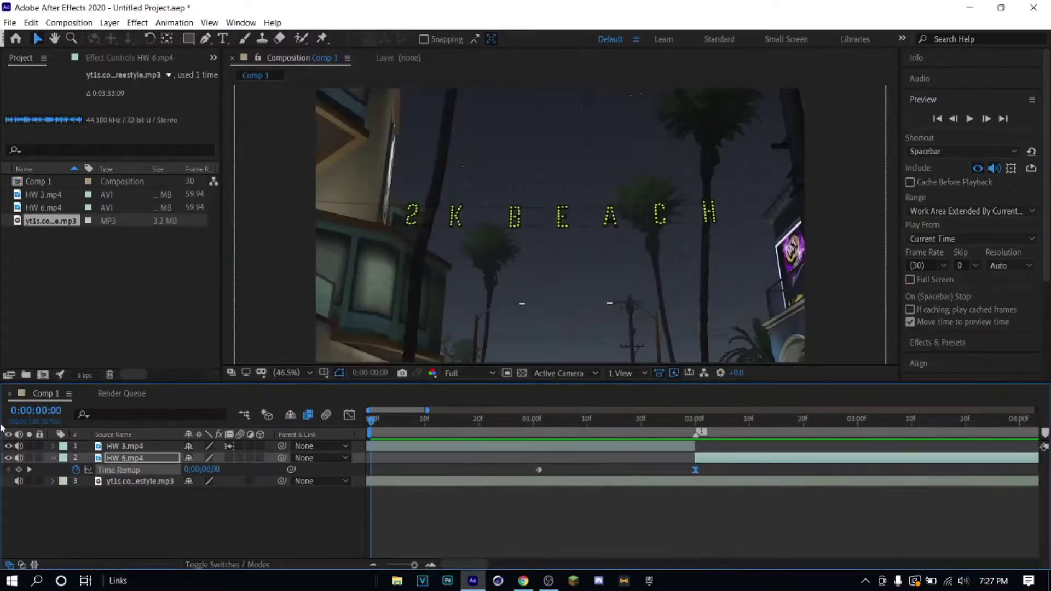
key("space")
left_click_drag(416, 566, 412, 565)
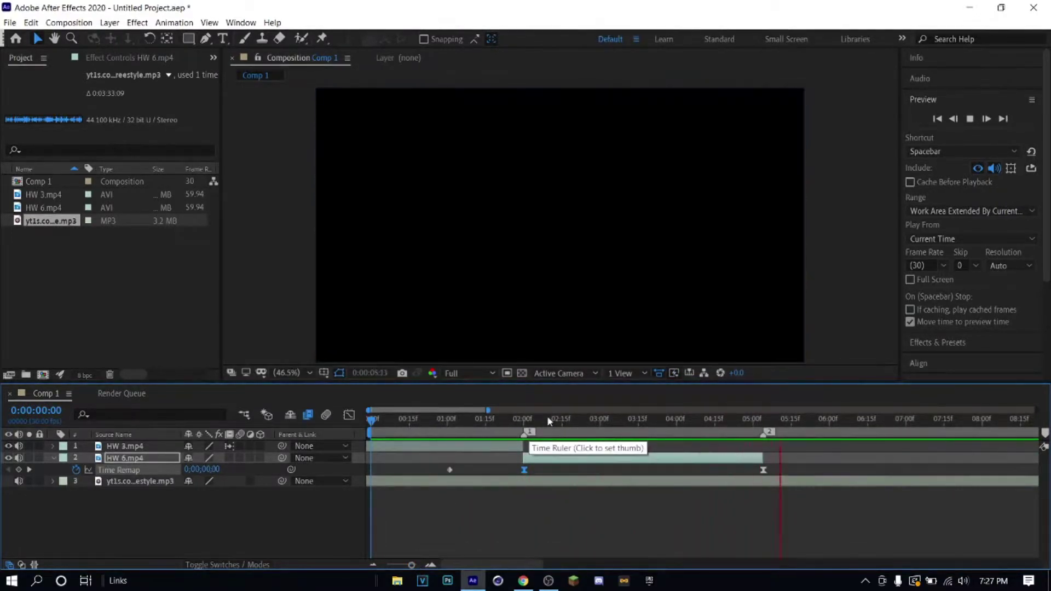
key("space")
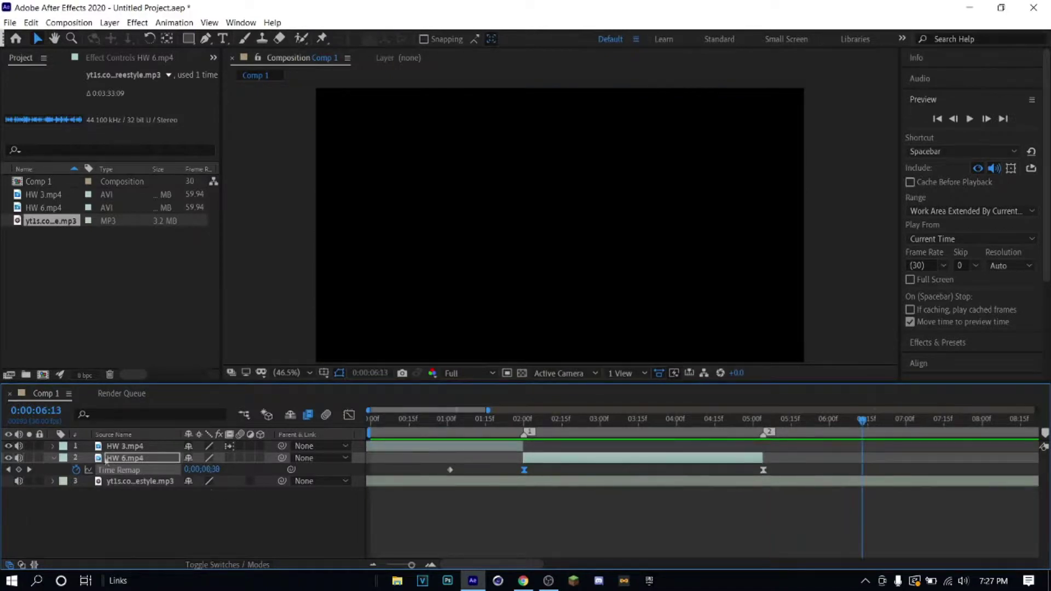
- Collapse HW 6.mp4's layer properties, preview the composition, and return the current time to 0:00:00:00
left_click(54, 458)
key("space")
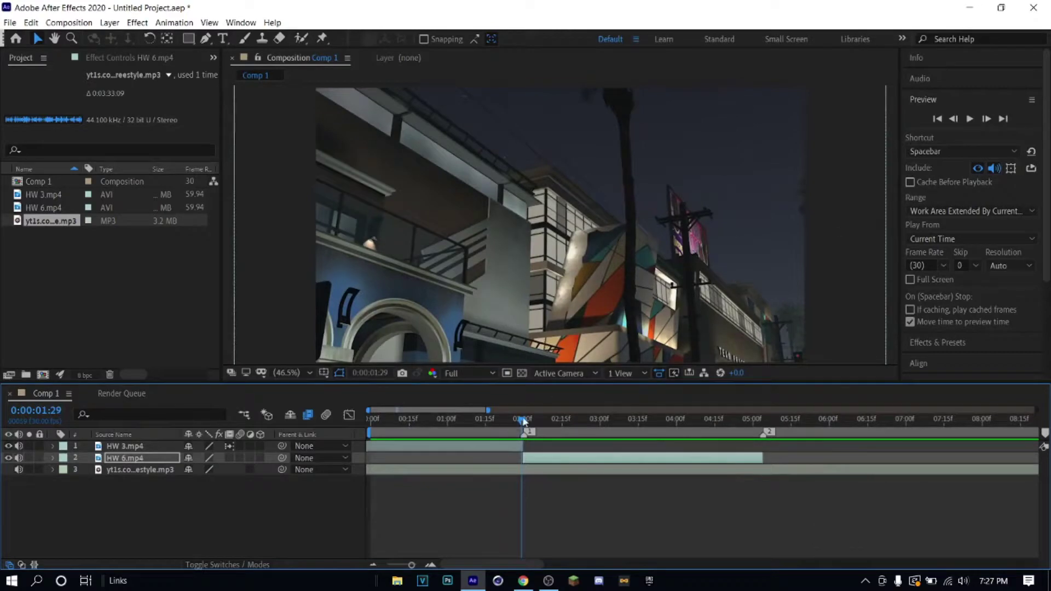
left_click_drag(522, 421, 359, 436)
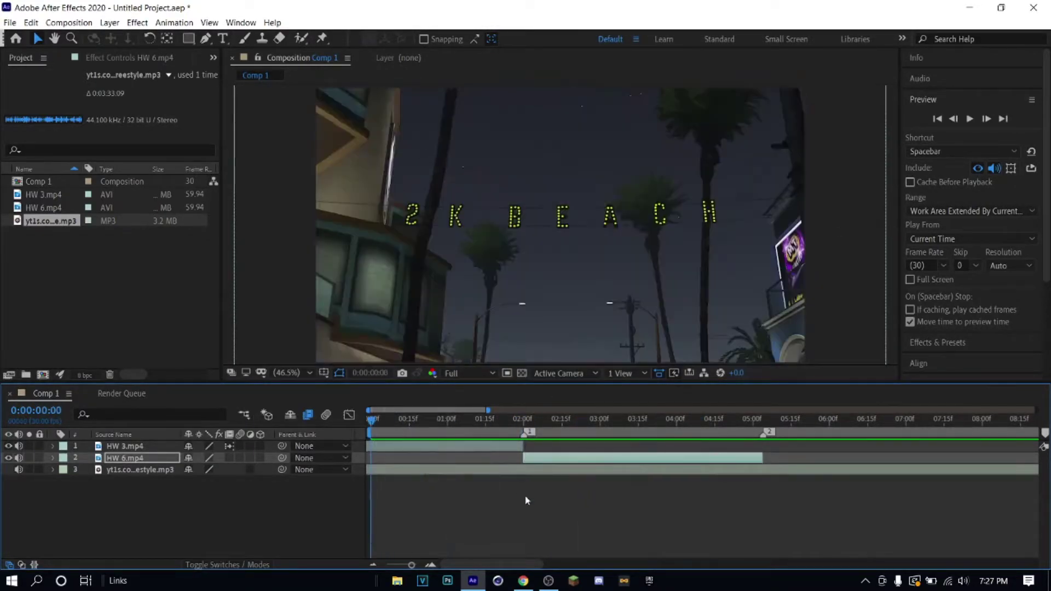